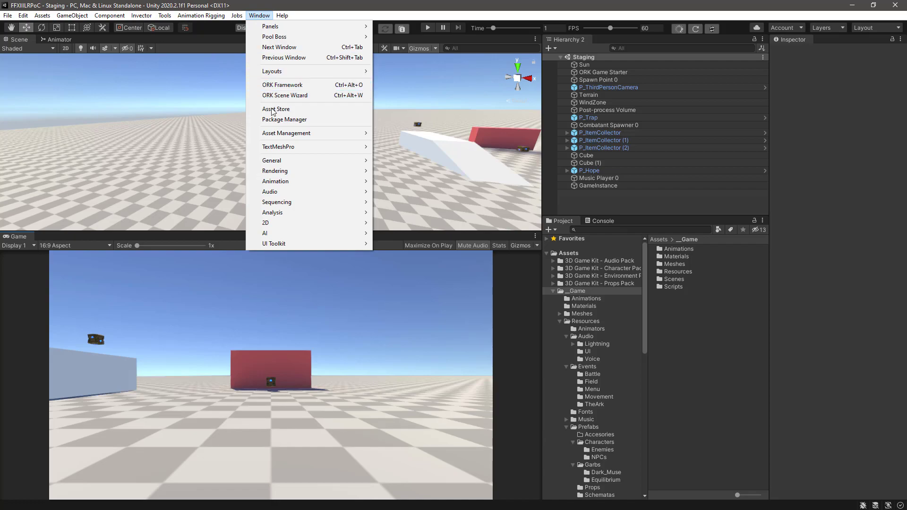
# Step: Open the ActionKeysMap control map in the ORK Framework editor
pyautogui.moveTo(285, 146)
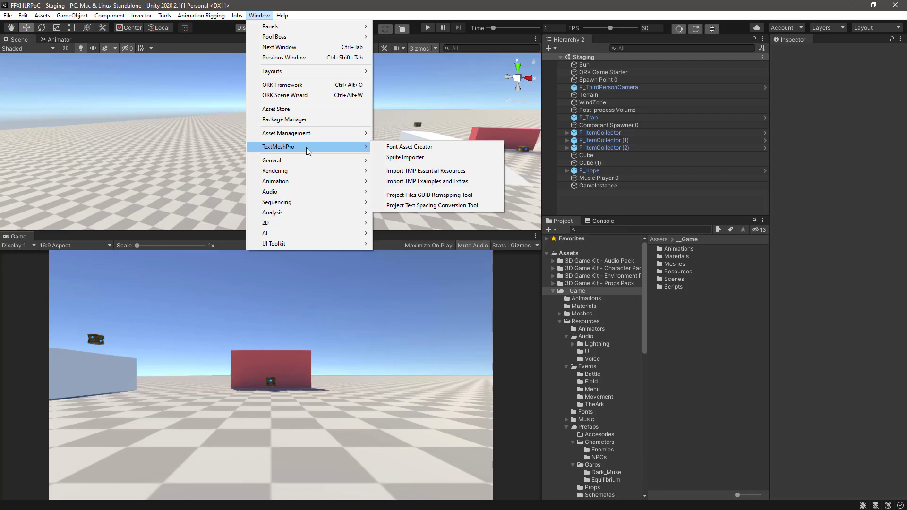
pyautogui.click(286, 85)
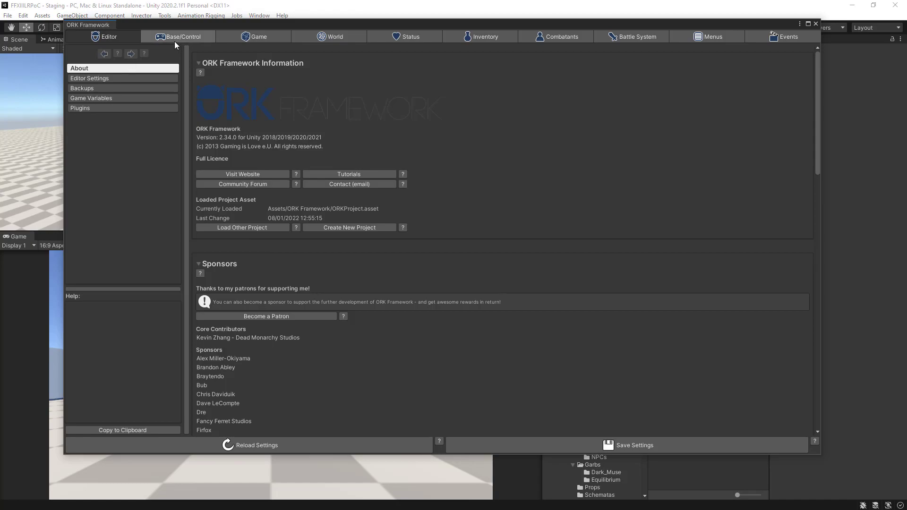
pyautogui.click(178, 37)
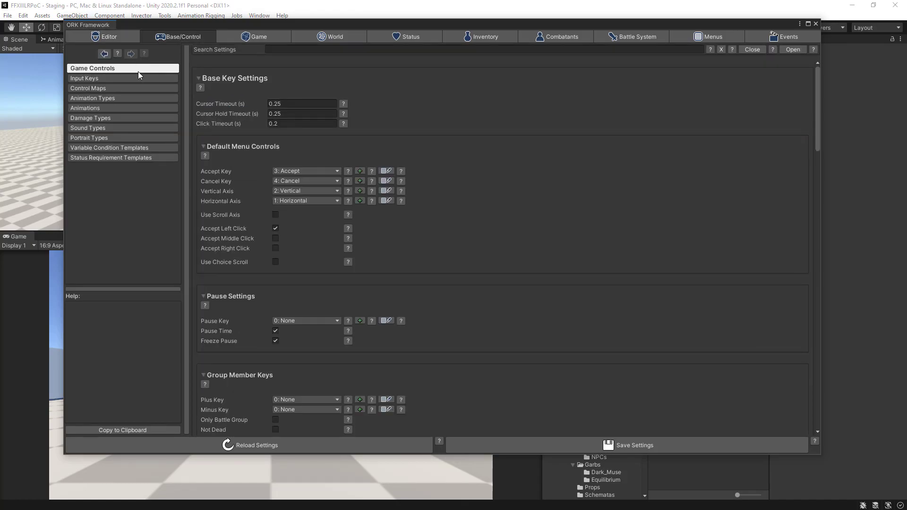
pyautogui.click(133, 89)
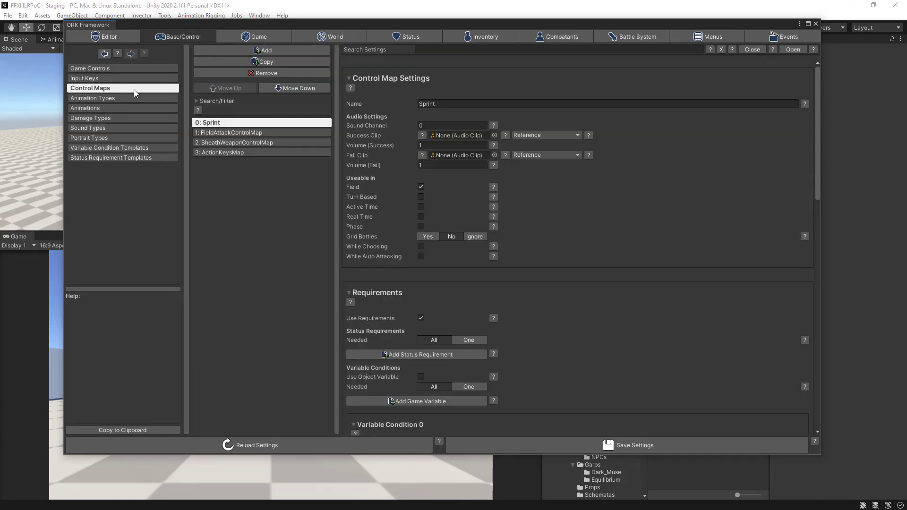
pyautogui.click(226, 153)
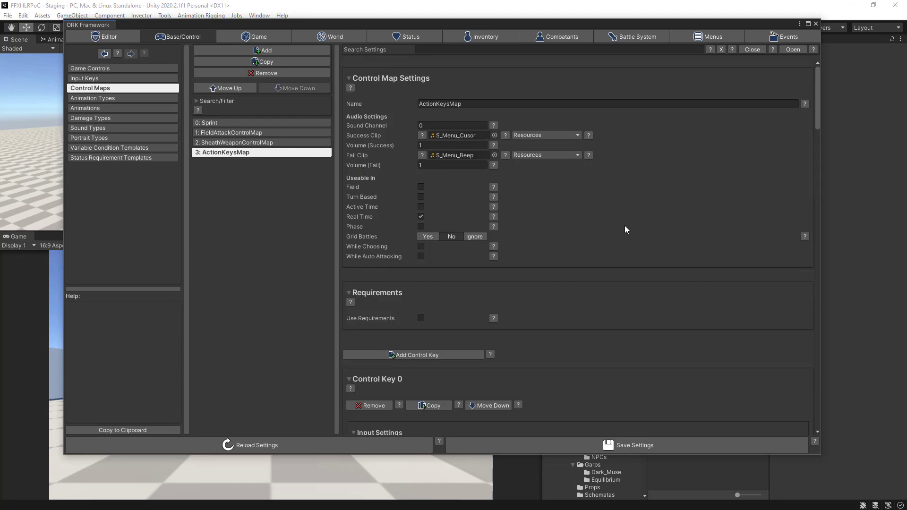
# Step: Enable Use Auto Target in the action settings of Control Key 0, the ActionKey_Y shortcut
pyautogui.scroll(-10, 624, 225)
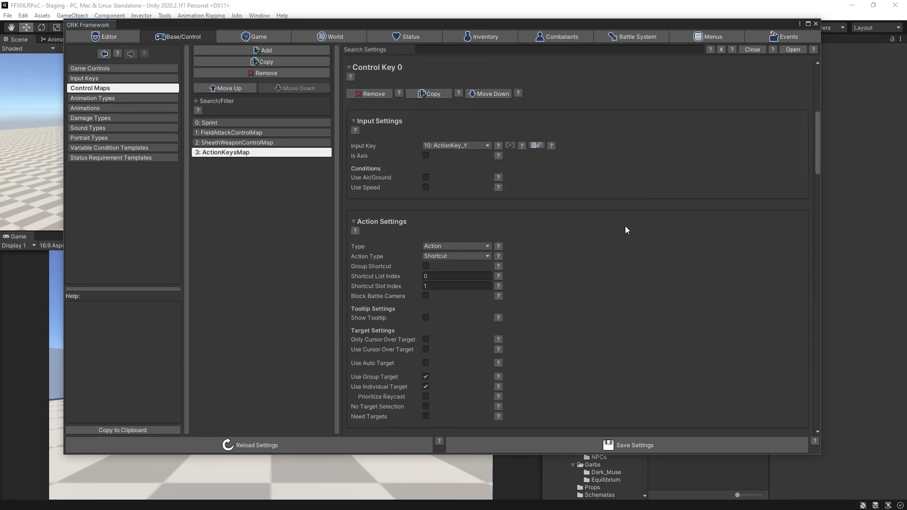
pyautogui.scroll(-3, 626, 228)
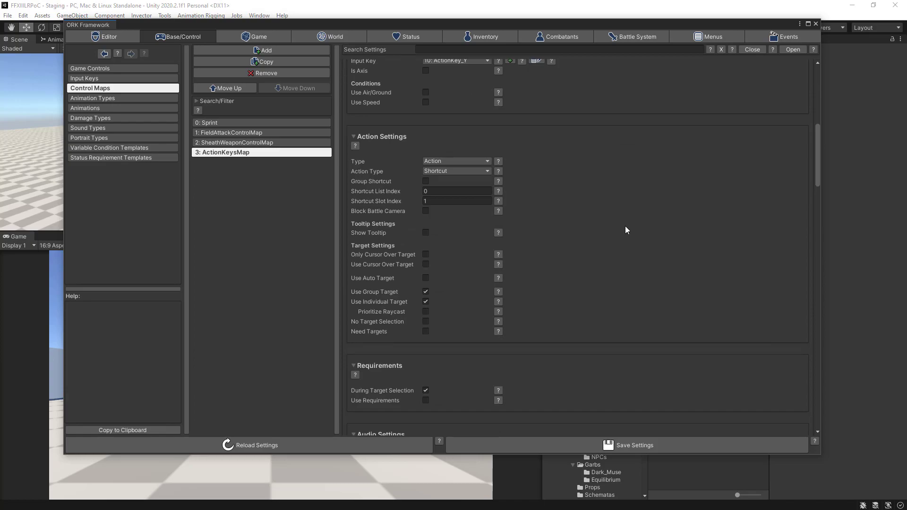
pyautogui.click(425, 278)
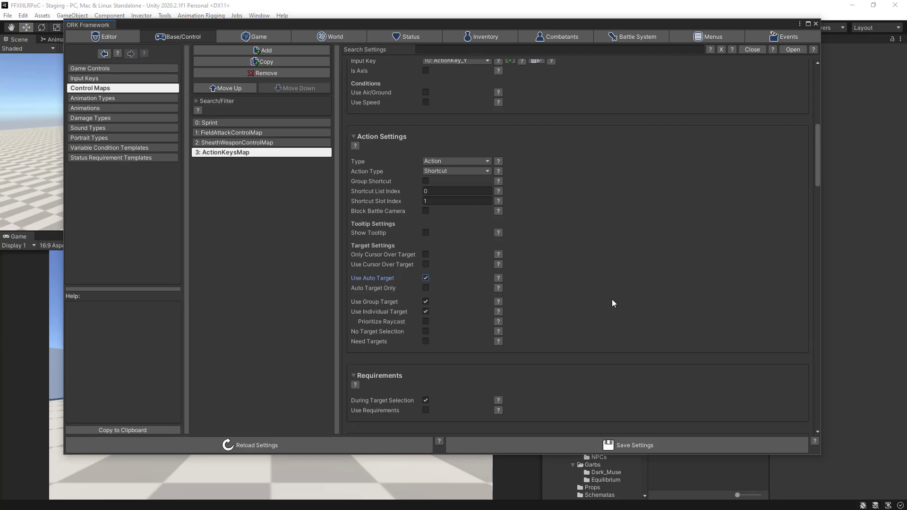
# Step: Enable Use Auto Target in the action settings of Control Key 1, the ActionKey_B shortcut
pyautogui.scroll(-3, 612, 302)
pyautogui.scroll(-8, 613, 302)
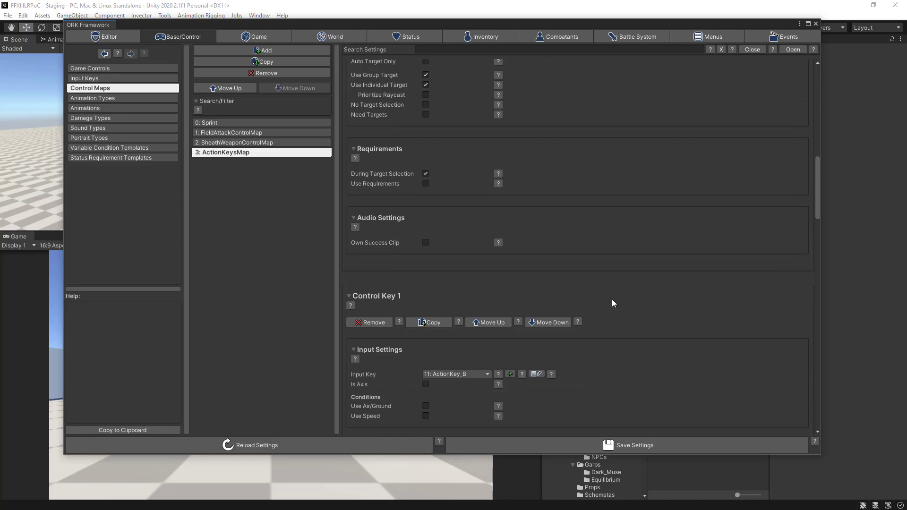
pyautogui.scroll(-3, 612, 303)
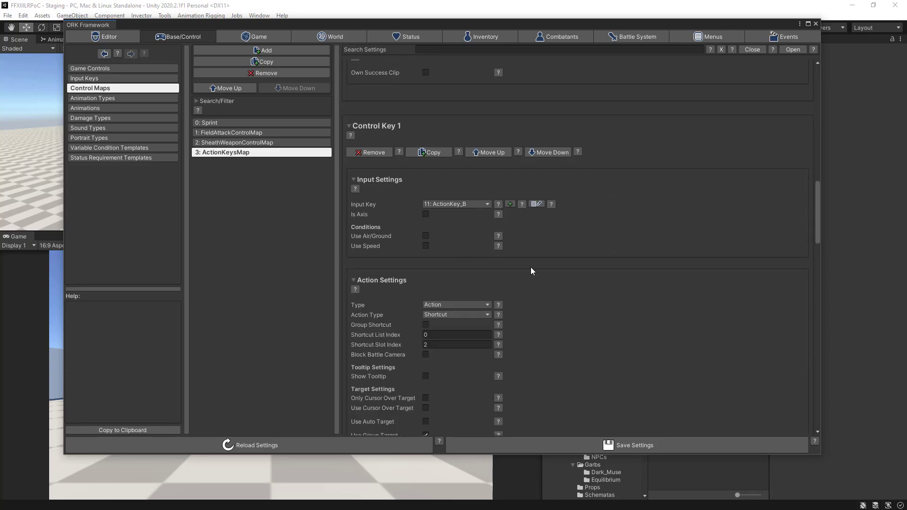
pyautogui.scroll(-5, 540, 269)
pyautogui.scroll(-3, 540, 269)
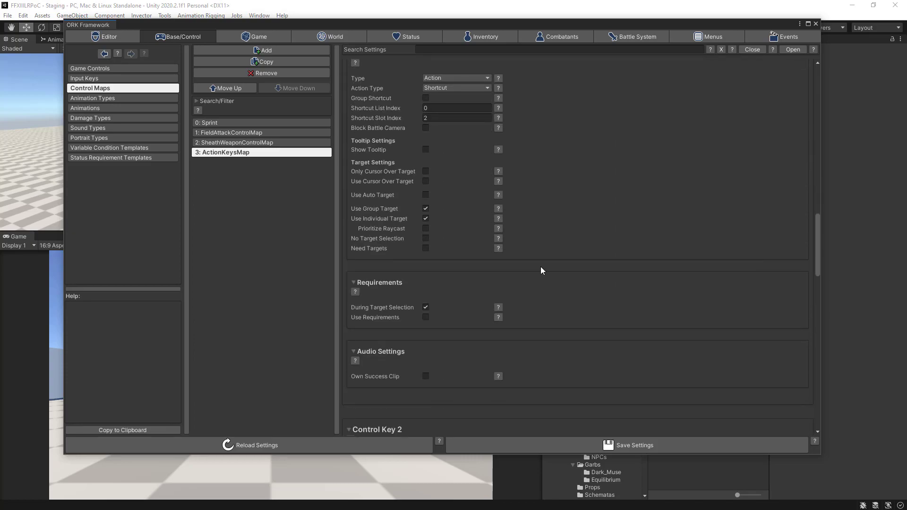
pyautogui.scroll(-3, 482, 278)
pyautogui.scroll(2, 538, 276)
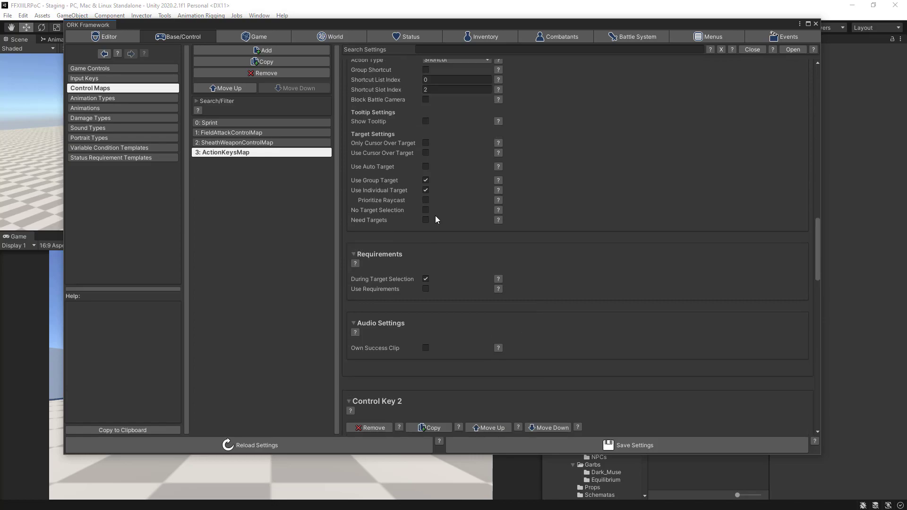
pyautogui.click(426, 167)
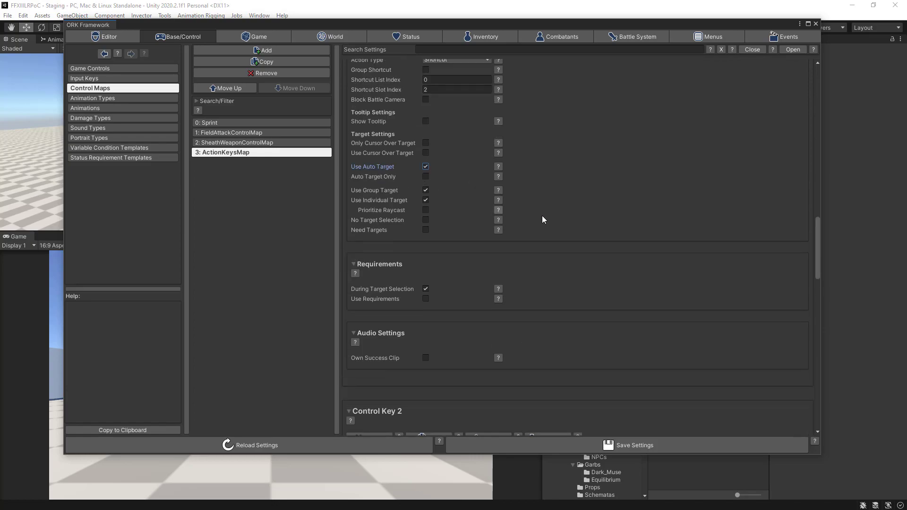
# Step: Enable Use Auto Target in the action settings of Control Key 2, the ActionKey_A shortcut
pyautogui.scroll(-9, 614, 230)
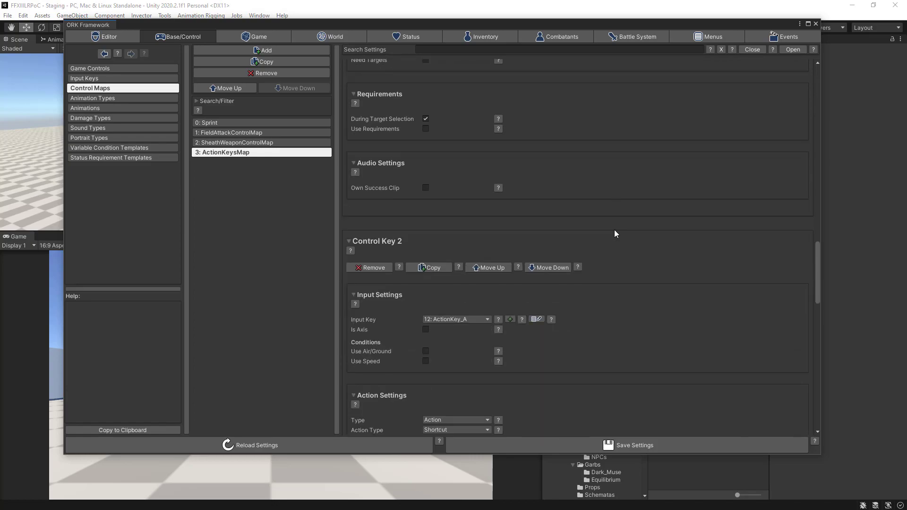
pyautogui.scroll(-9, 614, 229)
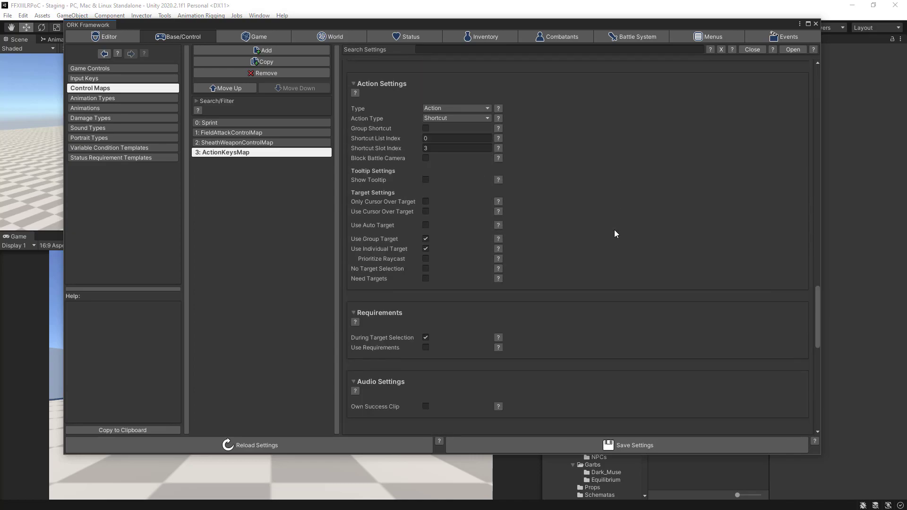
pyautogui.scroll(-2, 614, 233)
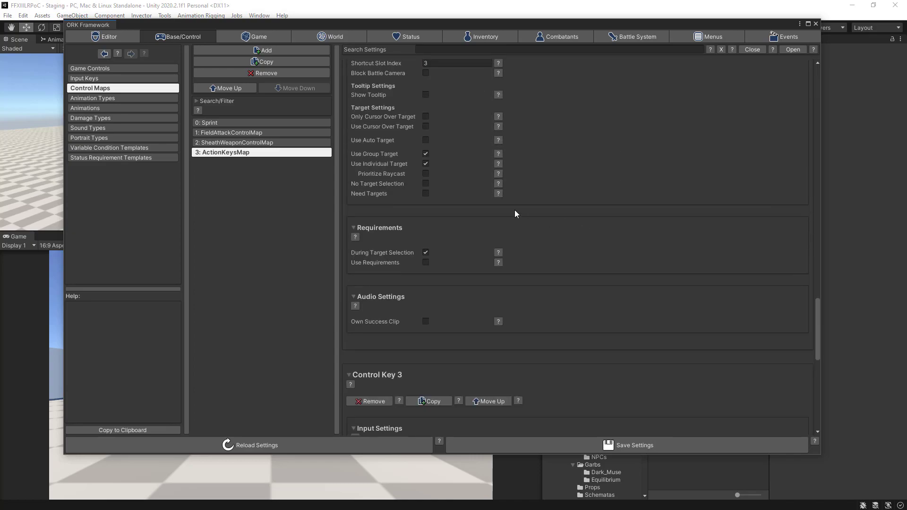
pyautogui.click(431, 140)
# Step: Enable Use Auto Target in the action settings of Control Key 3, the ActionKey_X shortcut
pyautogui.scroll(-2, 641, 228)
pyautogui.scroll(-9, 641, 226)
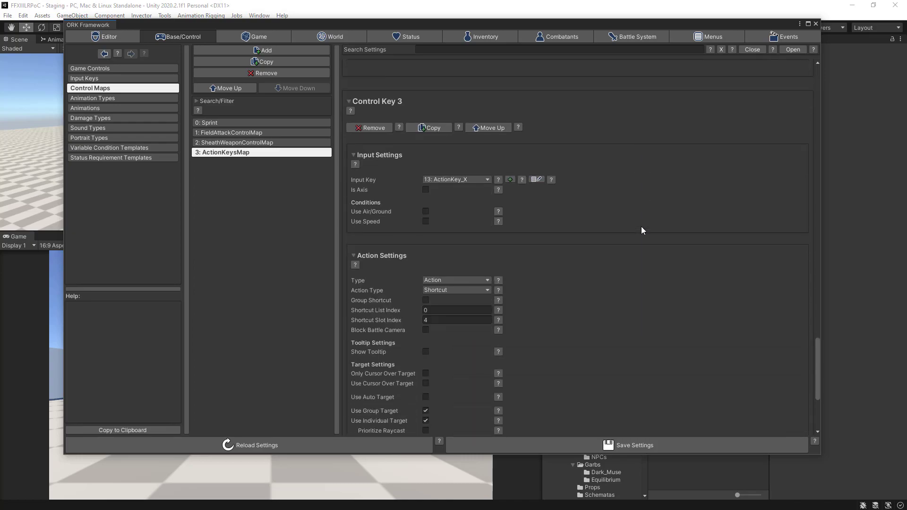
pyautogui.scroll(-4, 641, 227)
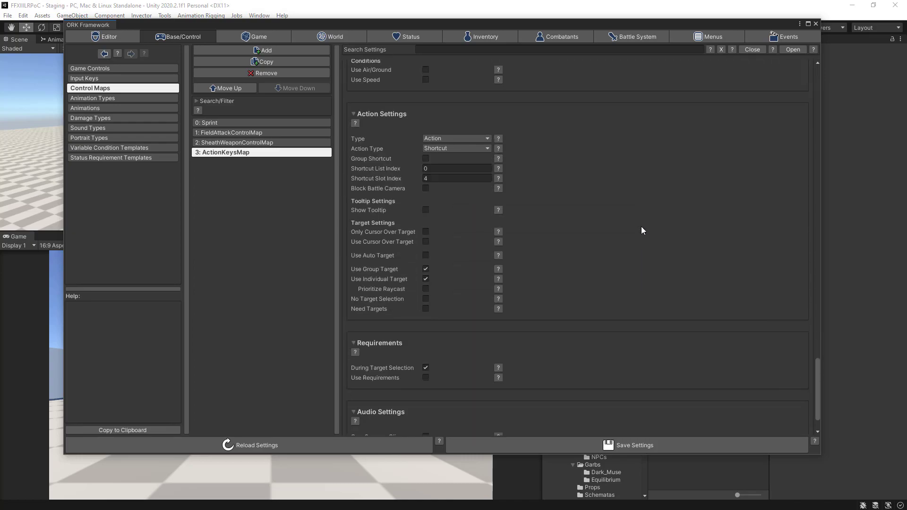
pyautogui.click(430, 254)
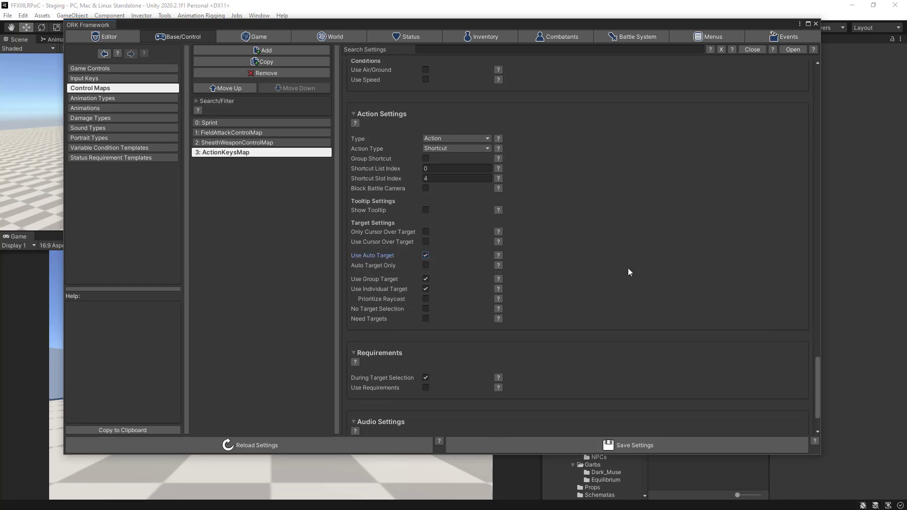
# Step: Save the ORK Framework settings and confirm the controlMaps data change
pyautogui.scroll(-3, 628, 269)
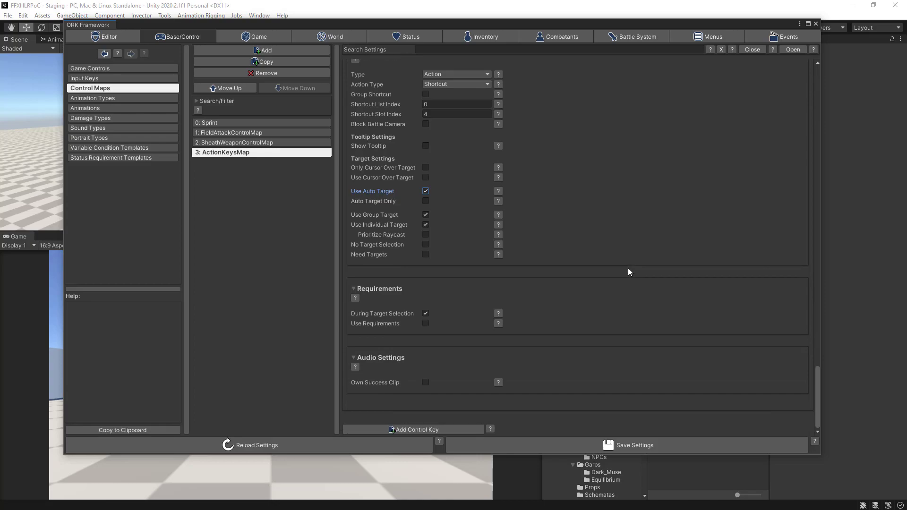
pyautogui.click(579, 443)
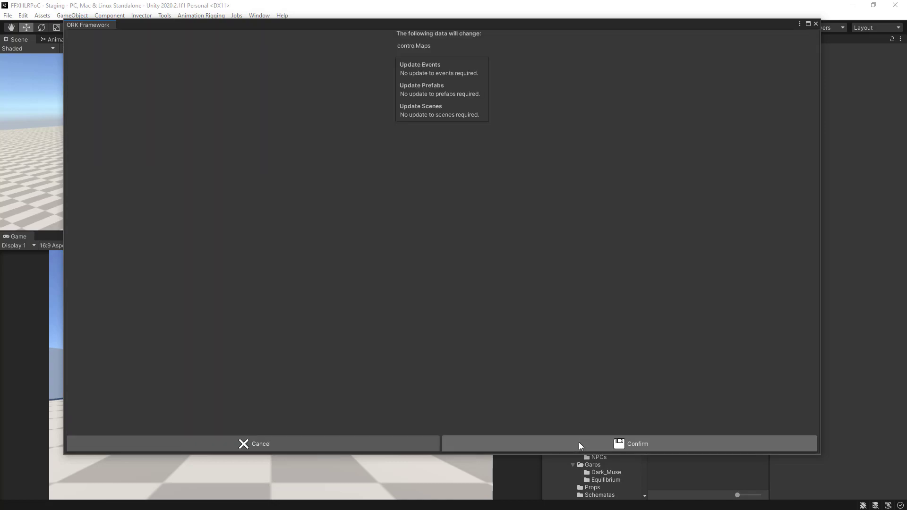
pyautogui.click(579, 443)
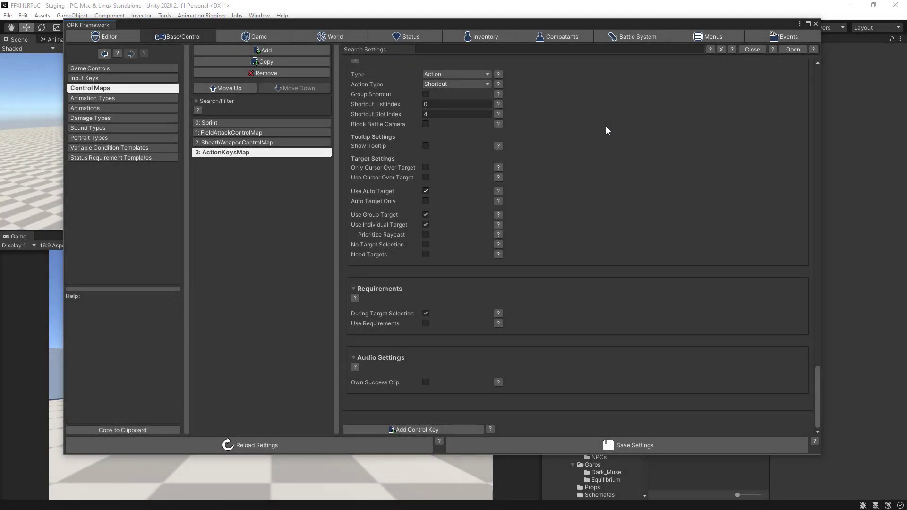
# Step: Open the Thunder ability's settings and check its ATB cost and stats in the reference game screenshot
pyautogui.click(425, 35)
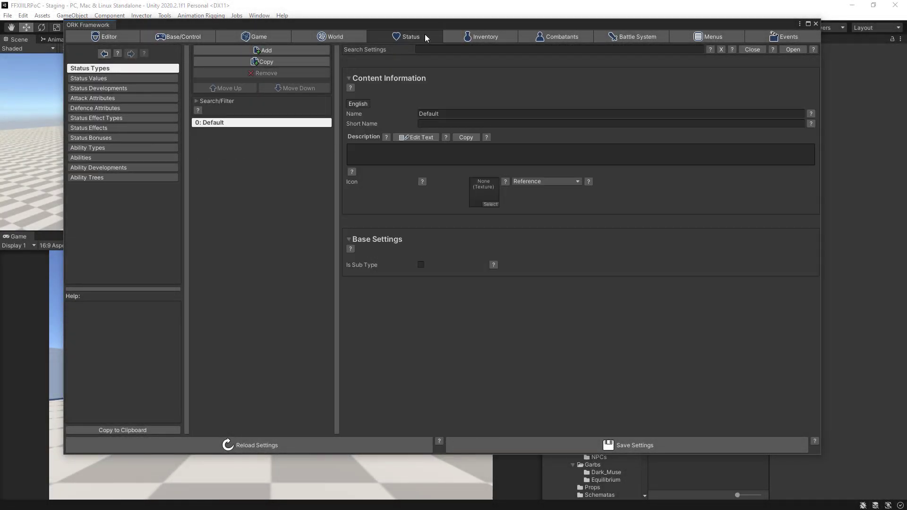
pyautogui.click(132, 157)
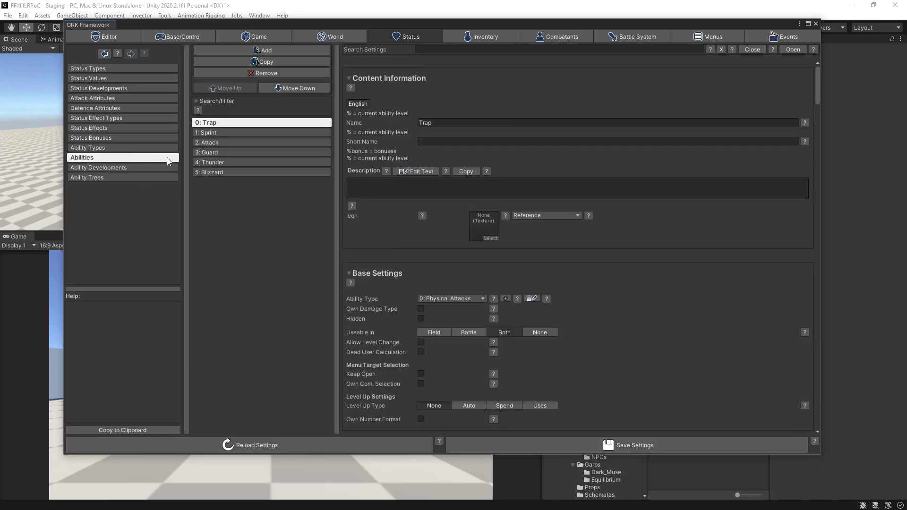
pyautogui.click(222, 163)
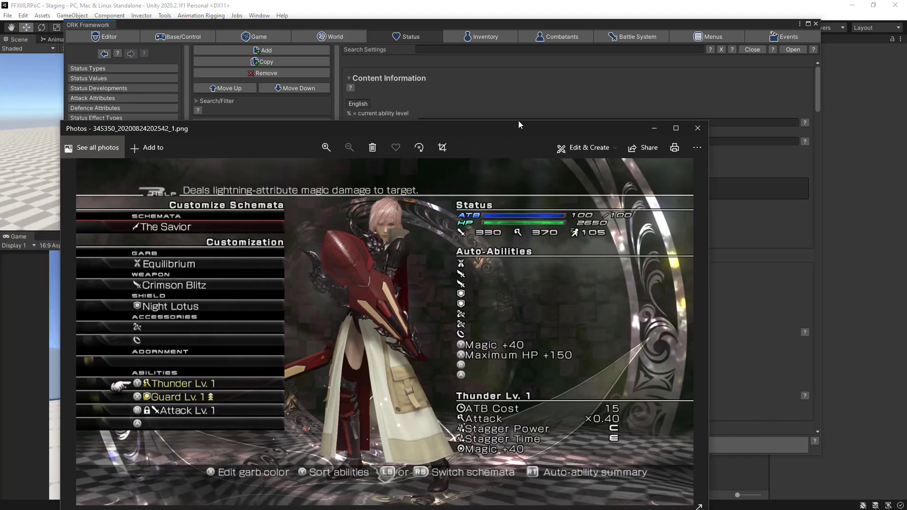
pyautogui.moveTo(518, 120); pyautogui.dragTo(574, 78)
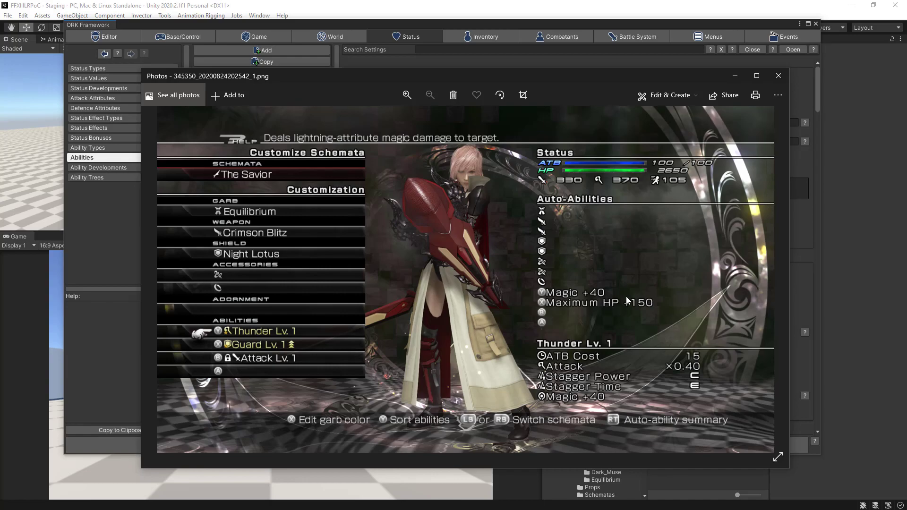
pyautogui.click(734, 76)
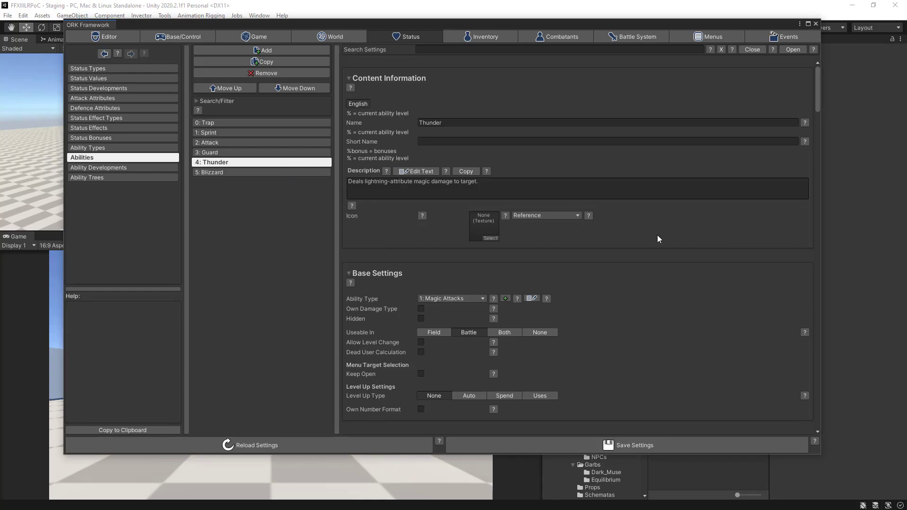
# Step: Look through the Thunder ability's settings, from Content Information to Ability Variables and back up to Ability Settings
pyautogui.scroll(-10, 657, 235)
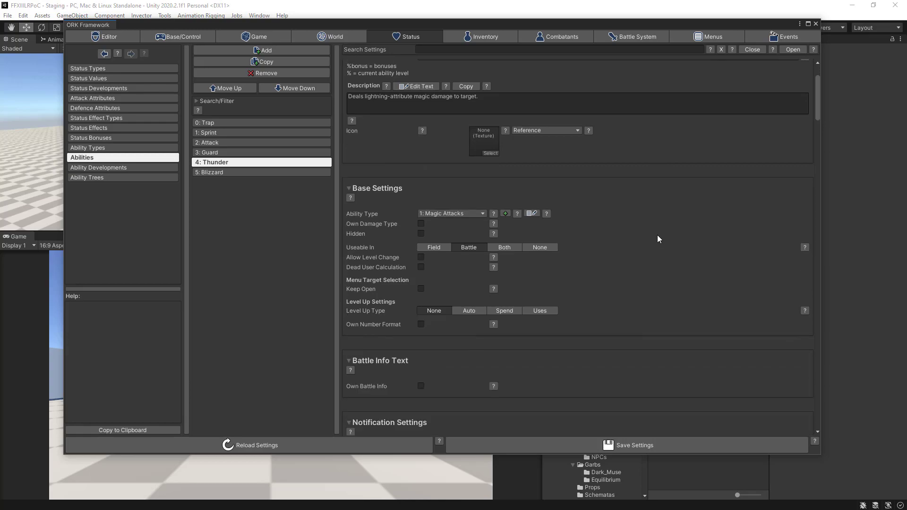
pyautogui.scroll(-10, 659, 238)
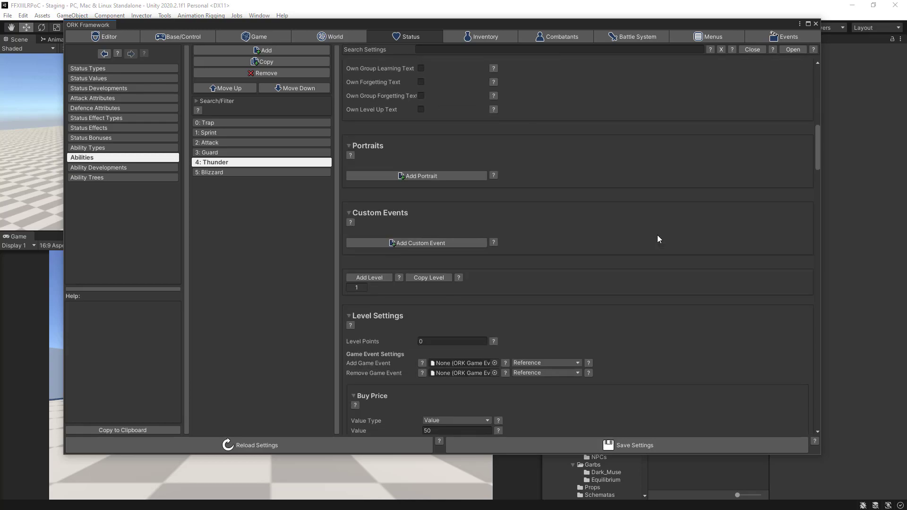
pyautogui.scroll(-8, 658, 238)
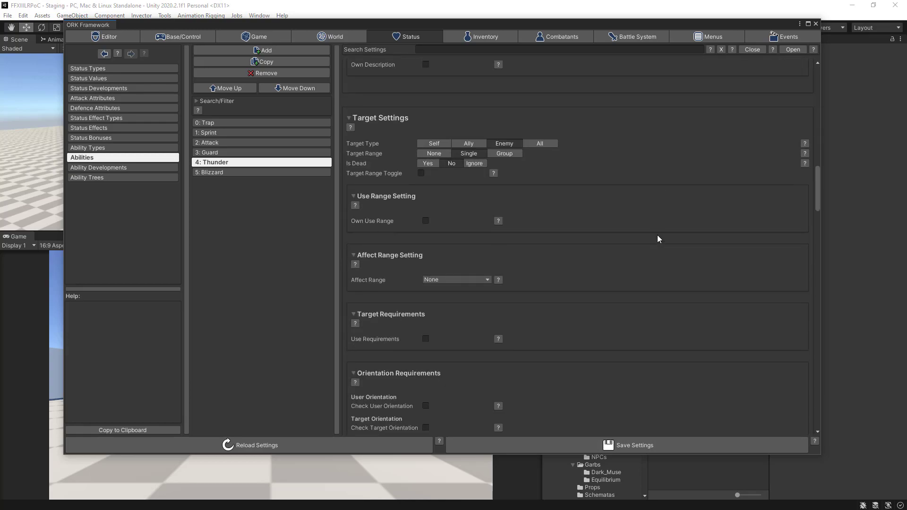
pyautogui.scroll(-7, 659, 238)
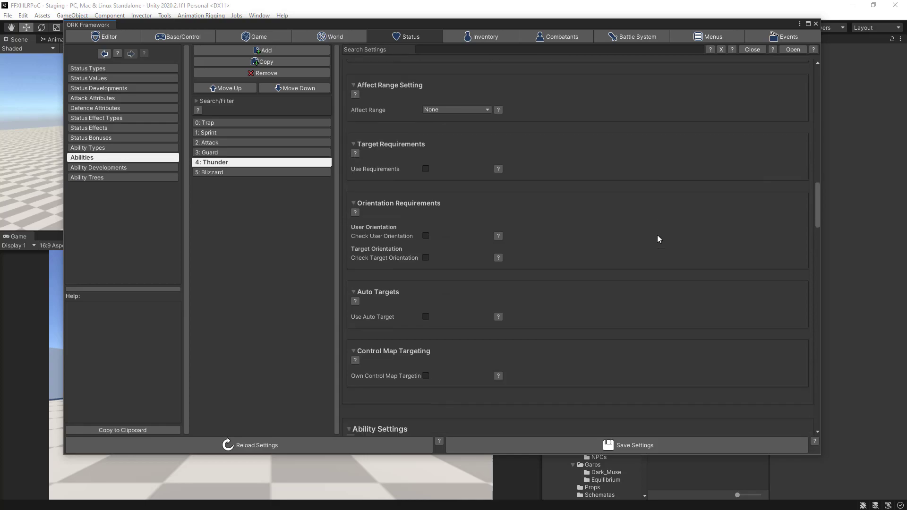
pyautogui.scroll(-10, 659, 239)
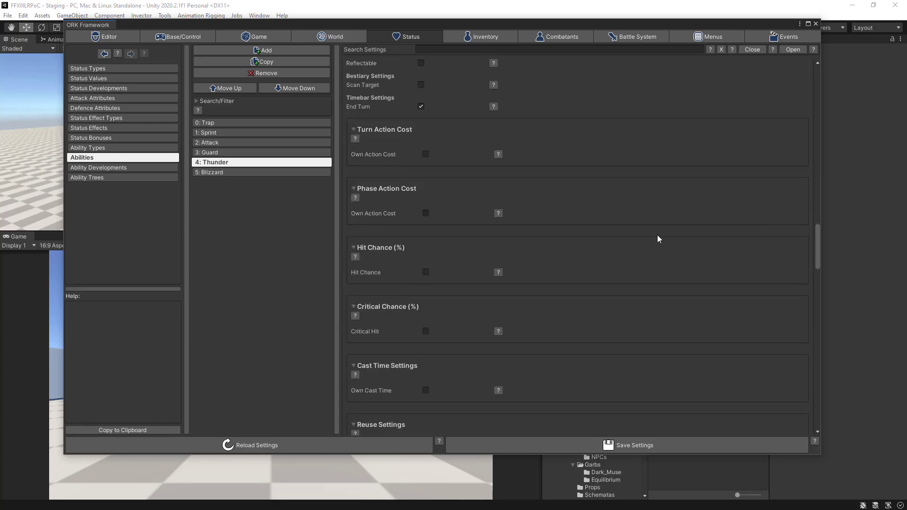
pyautogui.scroll(-10, 658, 238)
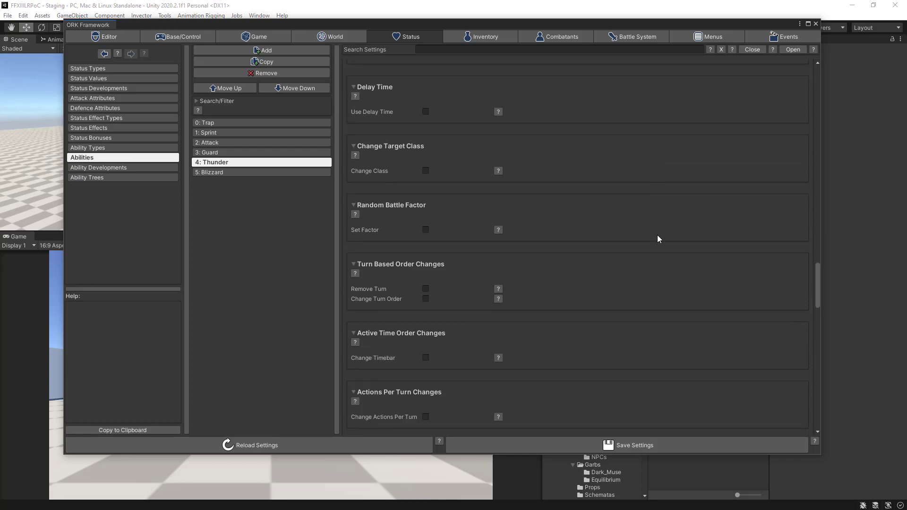
pyautogui.scroll(-8, 656, 239)
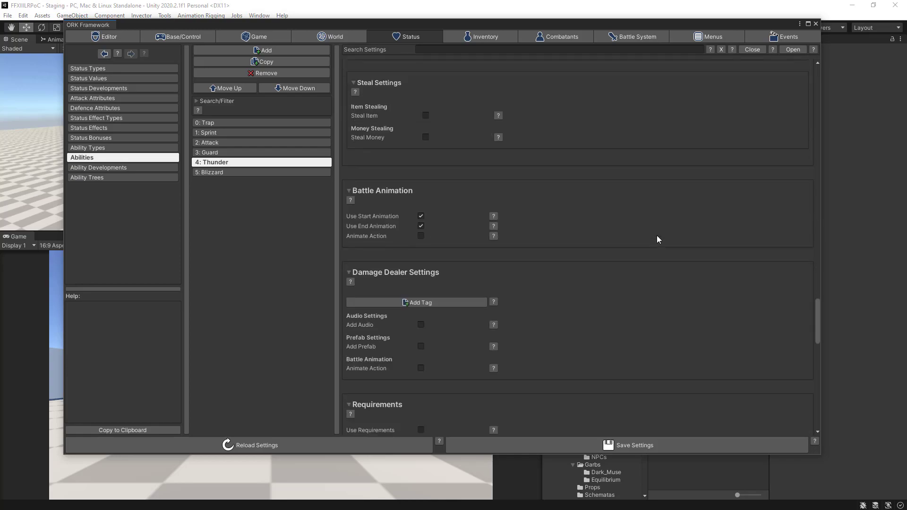
pyautogui.scroll(-3, 655, 241)
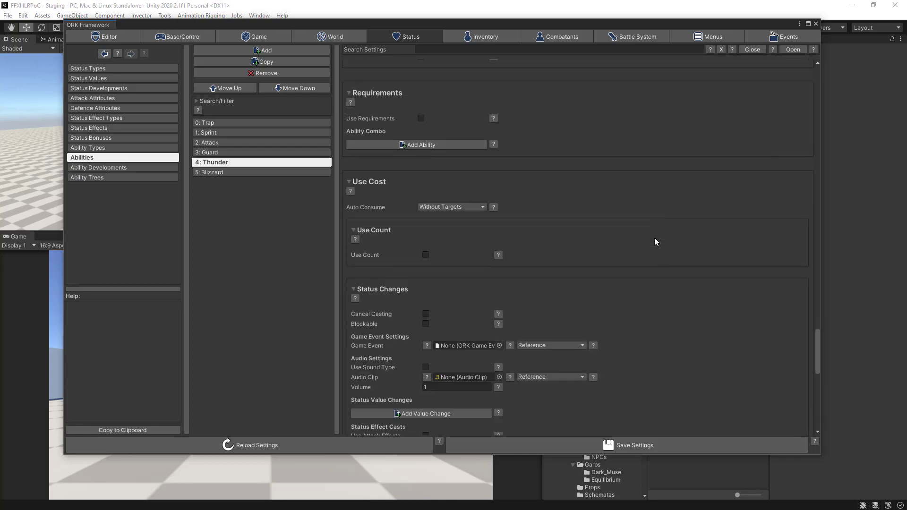
pyautogui.scroll(-6, 654, 241)
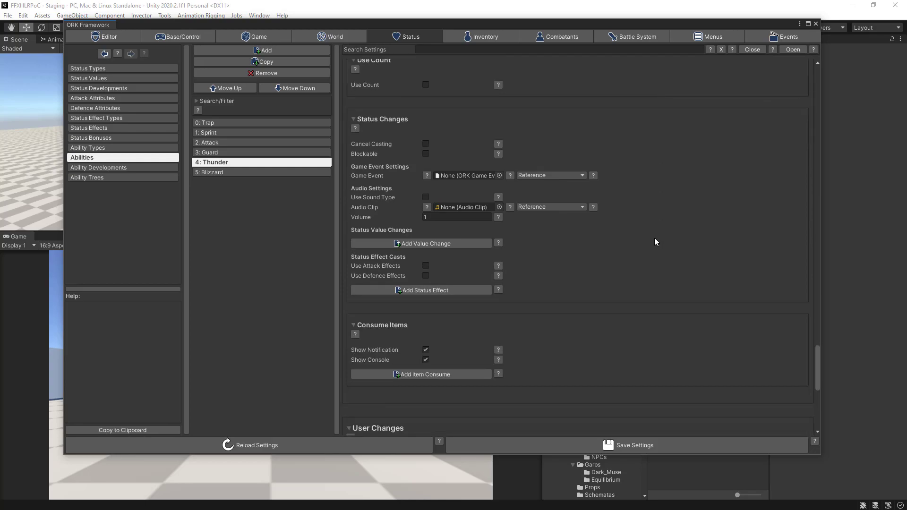
pyautogui.scroll(-12, 655, 242)
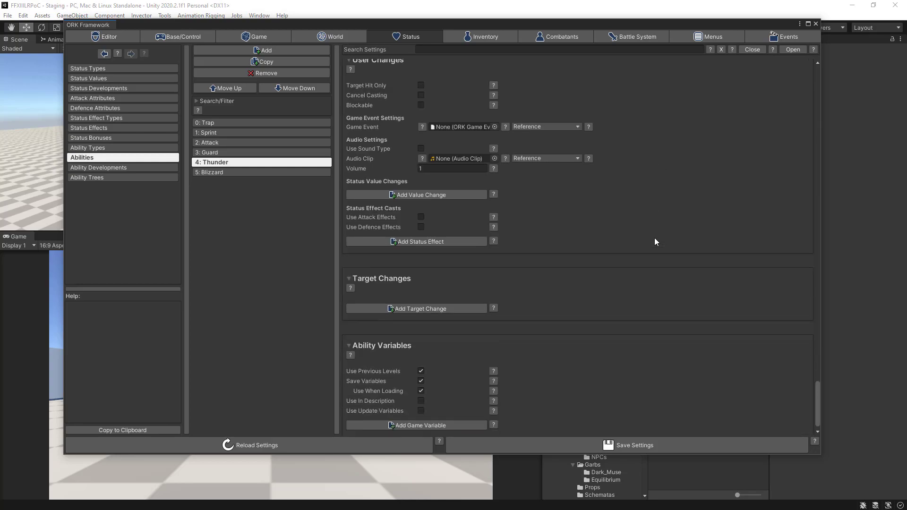
pyautogui.scroll(-2, 655, 242)
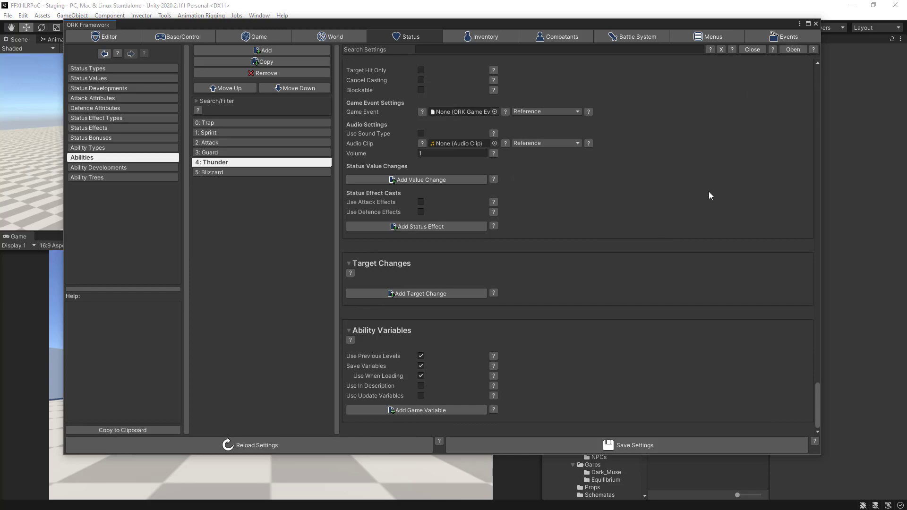
pyautogui.scroll(20, 727, 332)
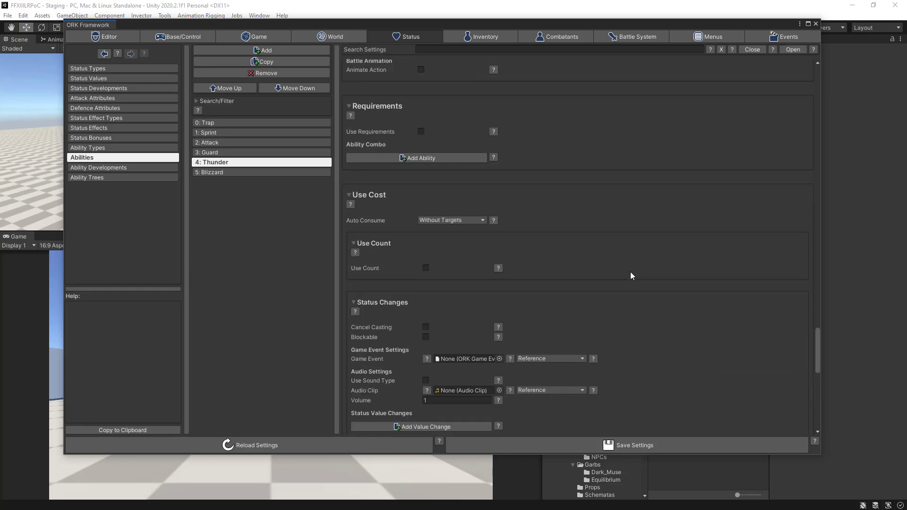
pyautogui.scroll(16, 631, 276)
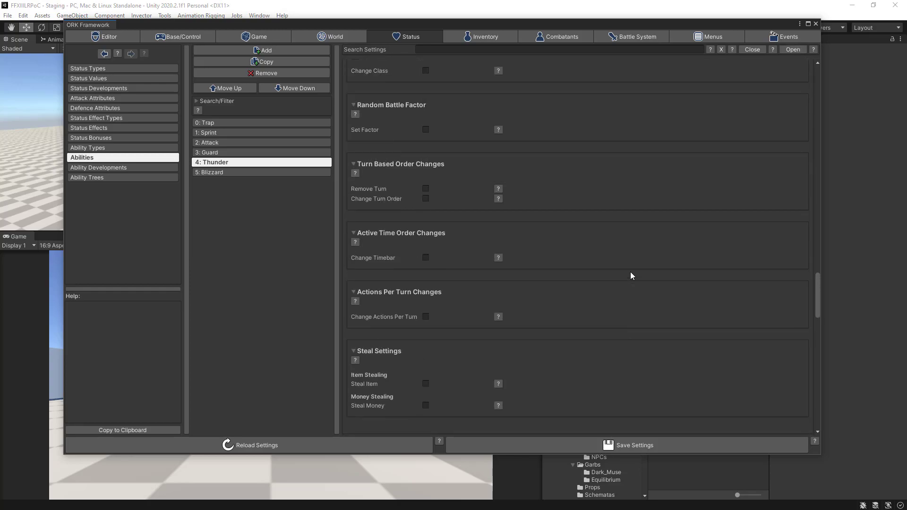
pyautogui.scroll(13, 630, 273)
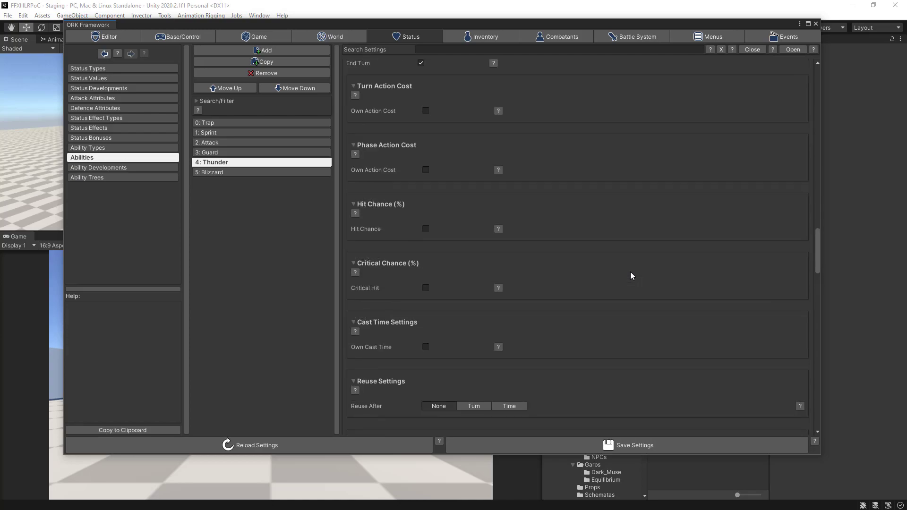
pyautogui.scroll(9, 631, 274)
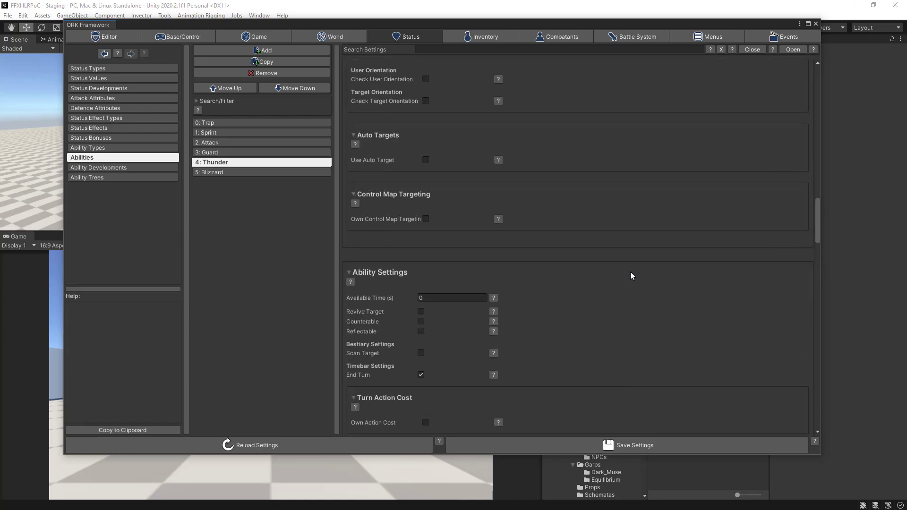
# Step: Enable Use Requirements for the Thunder ability, check the option's help text, and add a status requirement
pyautogui.scroll(-9, 632, 276)
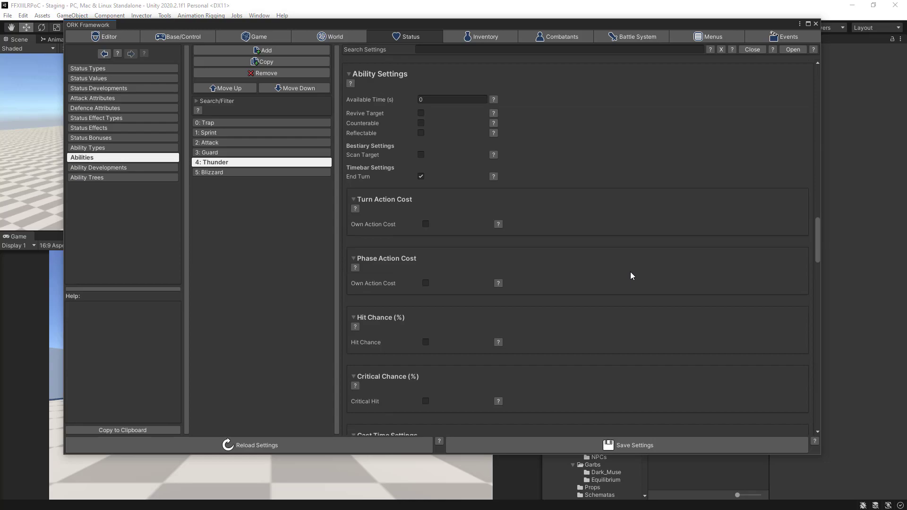
pyautogui.scroll(-7, 631, 273)
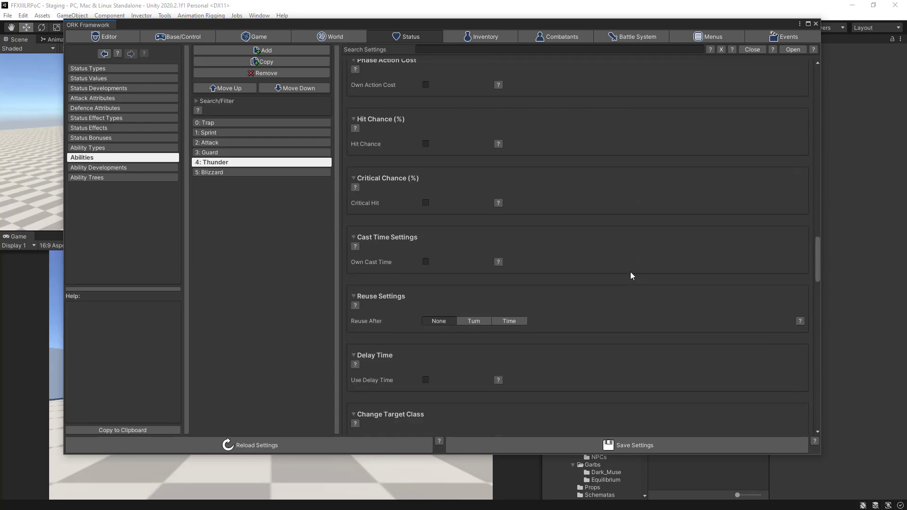
pyautogui.scroll(-8, 632, 275)
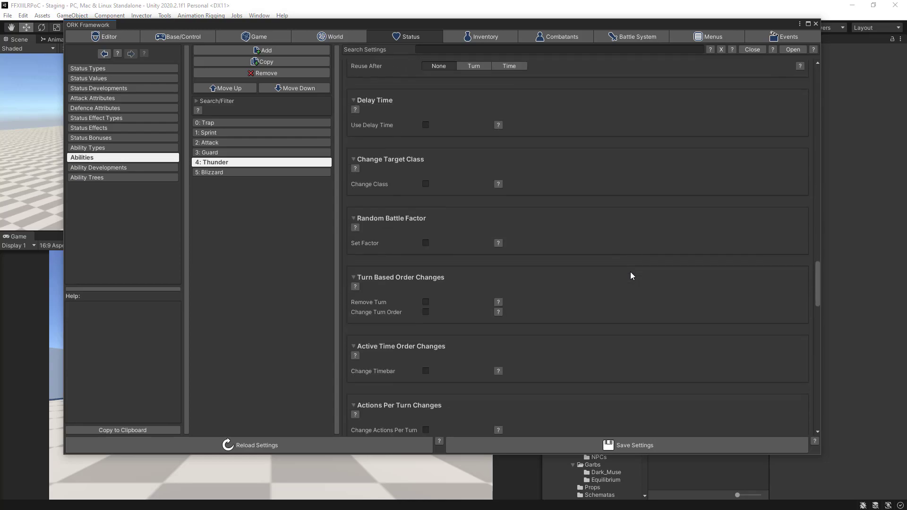
pyautogui.scroll(-9, 632, 276)
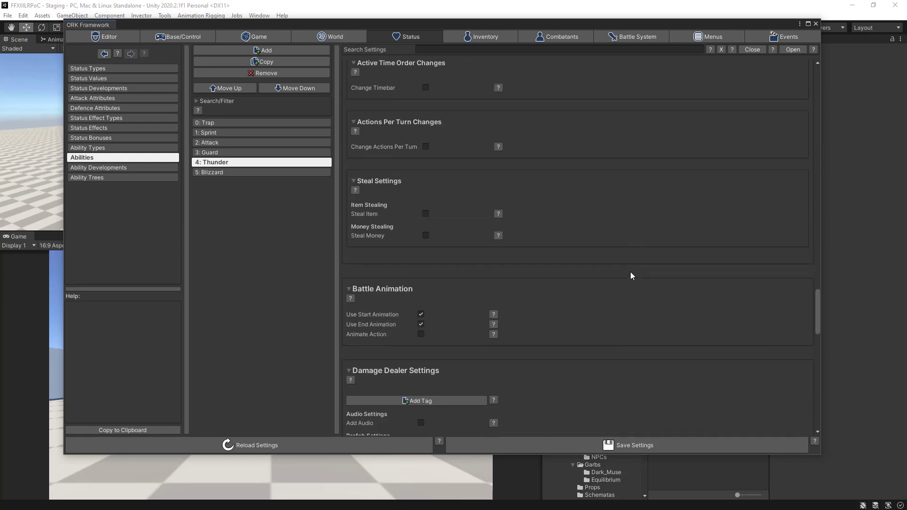
pyautogui.scroll(-7, 631, 276)
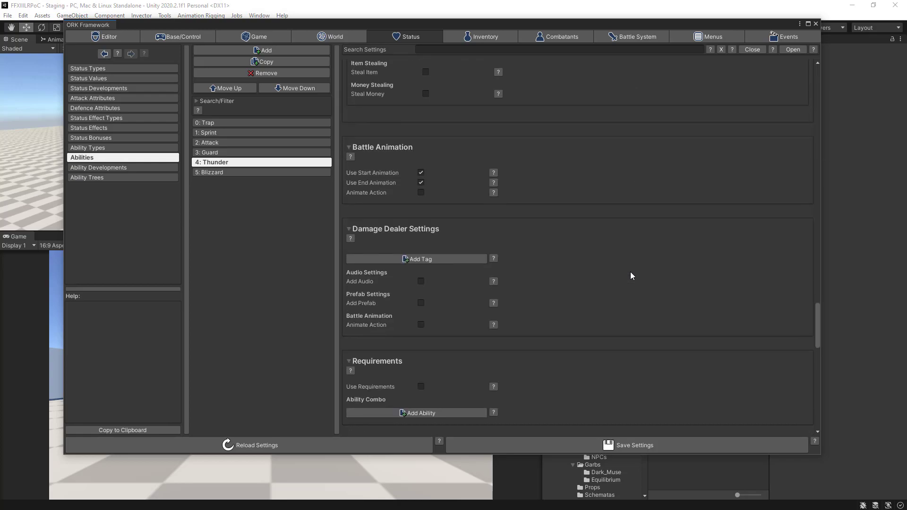
pyautogui.scroll(-4, 481, 310)
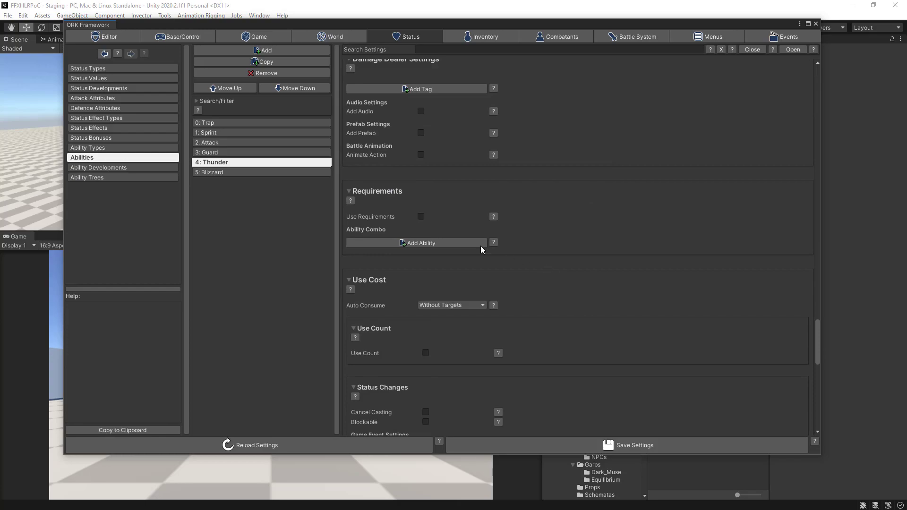
pyautogui.click(421, 216)
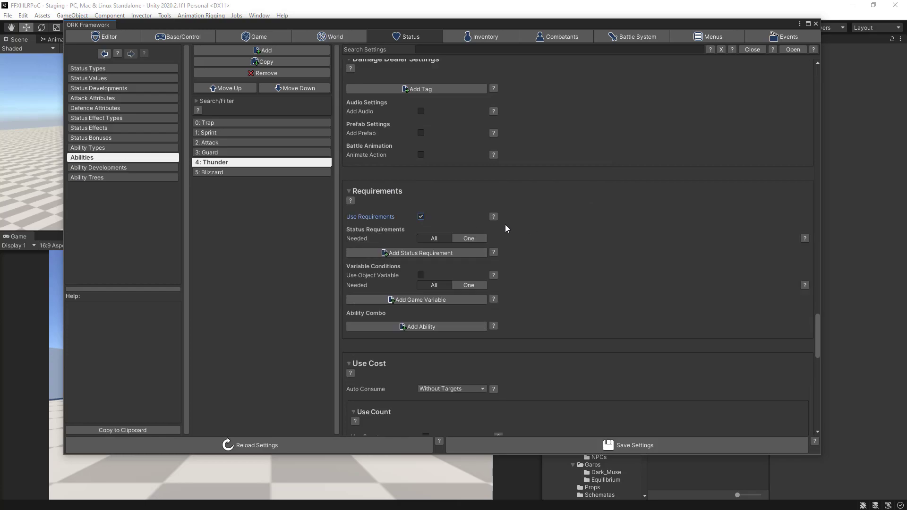
pyautogui.click(493, 218)
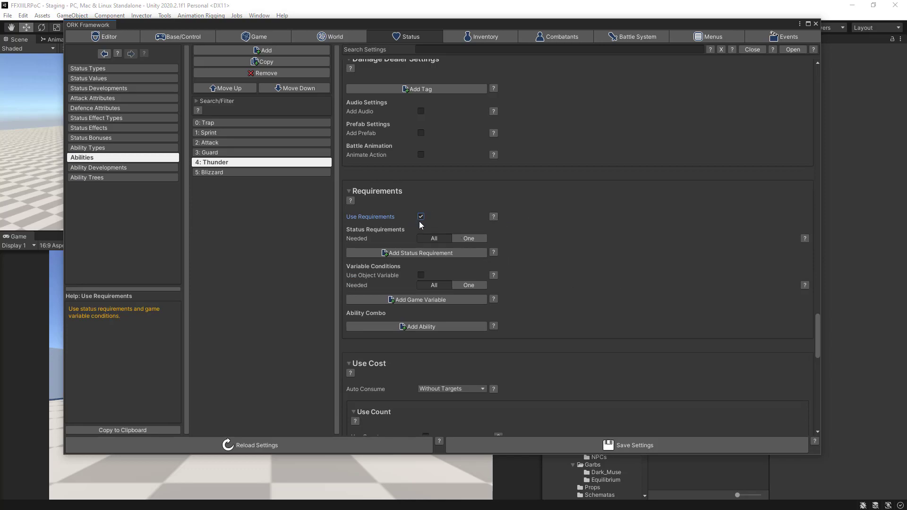
pyautogui.click(436, 253)
pyautogui.scroll(-2, 519, 269)
pyautogui.scroll(-3, 517, 268)
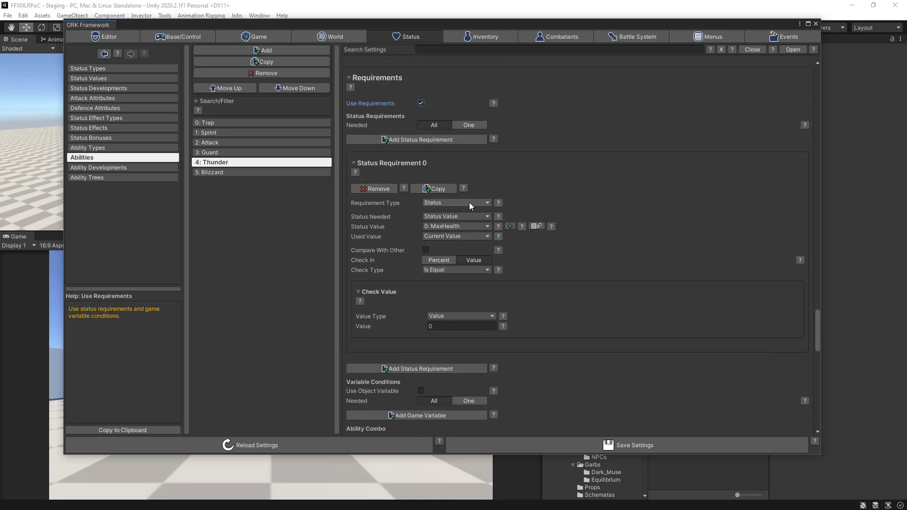
# Step: Set Thunder's status requirement to the ATB status value with check type Is Greater and a check value of 14
pyautogui.click(472, 228)
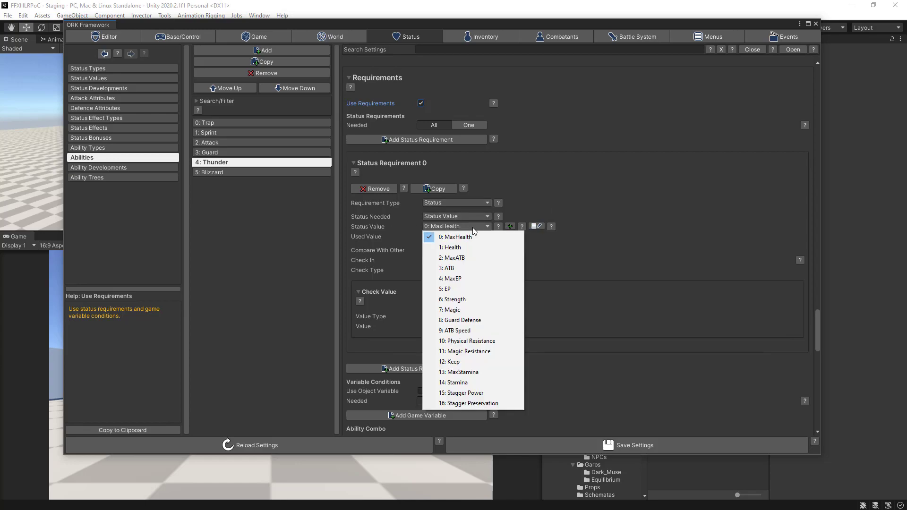
pyautogui.click(457, 268)
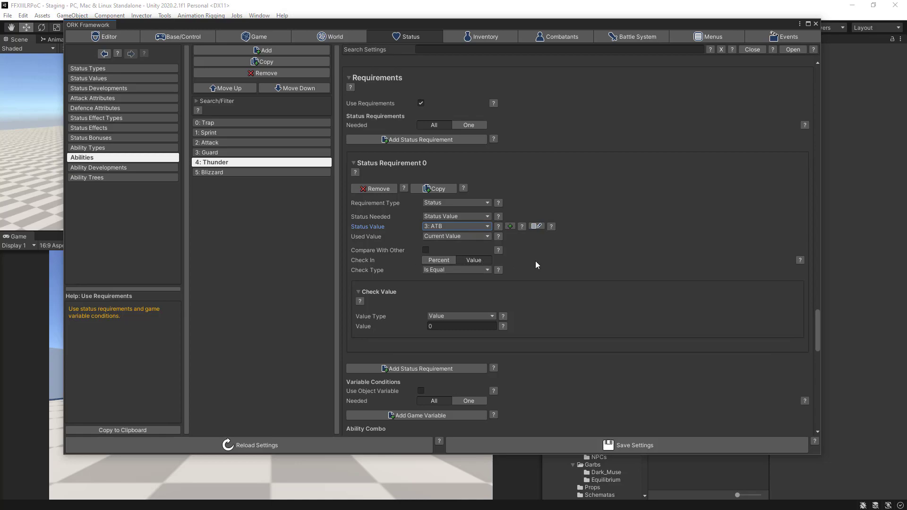
pyautogui.scroll(-2, 534, 261)
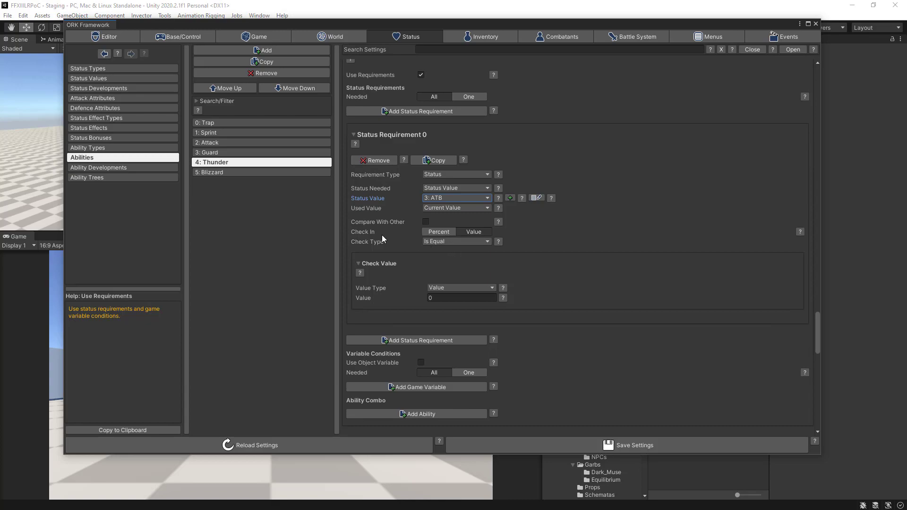
pyautogui.click(449, 240)
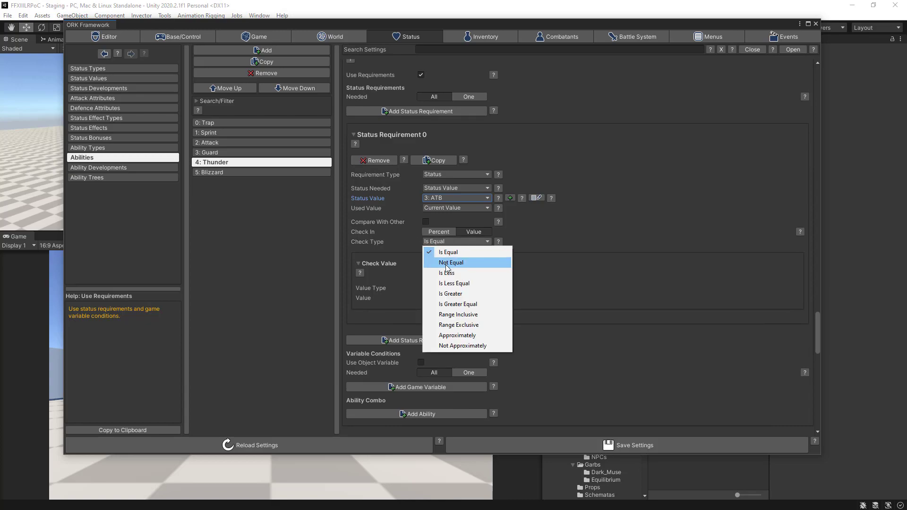
pyautogui.click(441, 294)
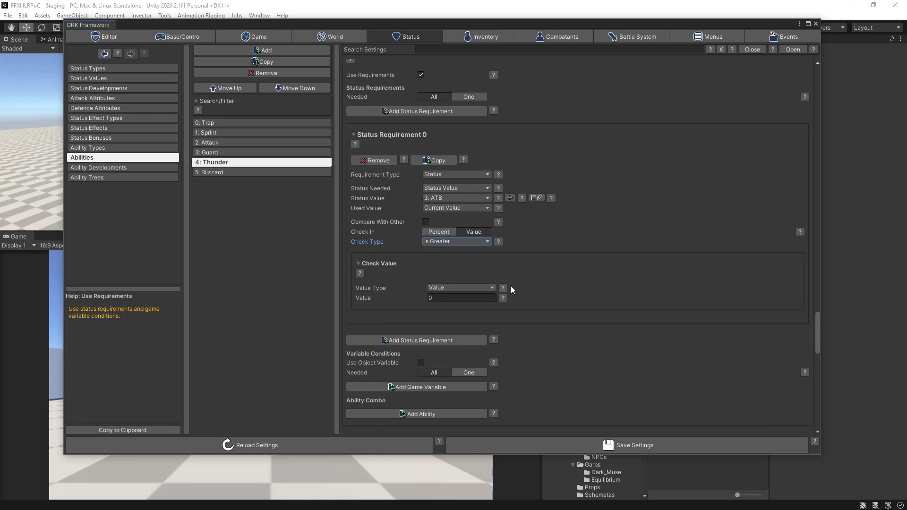
pyautogui.click(438, 298)
pyautogui.write('14')
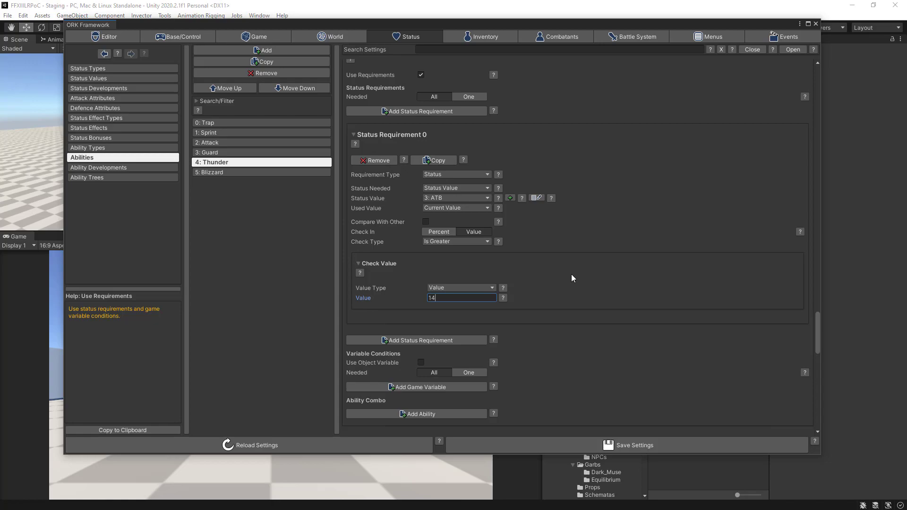
# Step: Save the ORK Framework settings with Thunder's ATB requirement
pyautogui.scroll(-3, 571, 274)
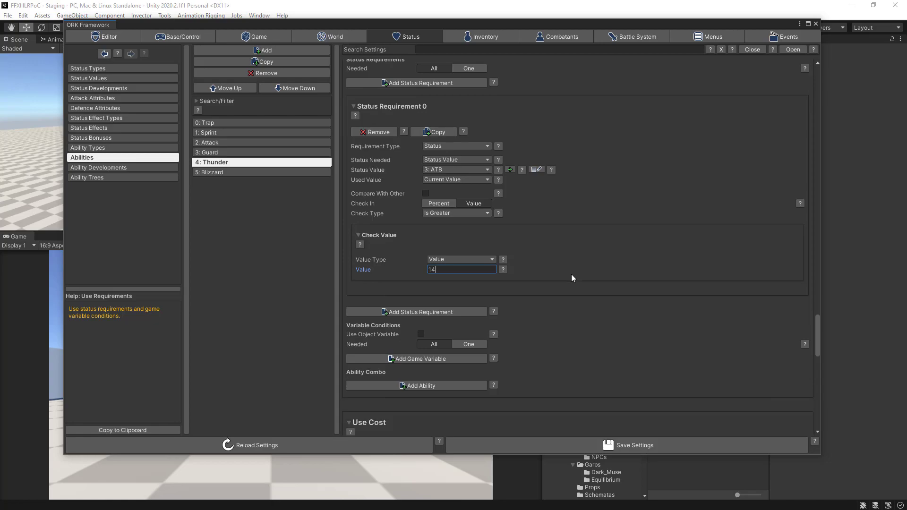
pyautogui.click(604, 444)
pyautogui.click(604, 441)
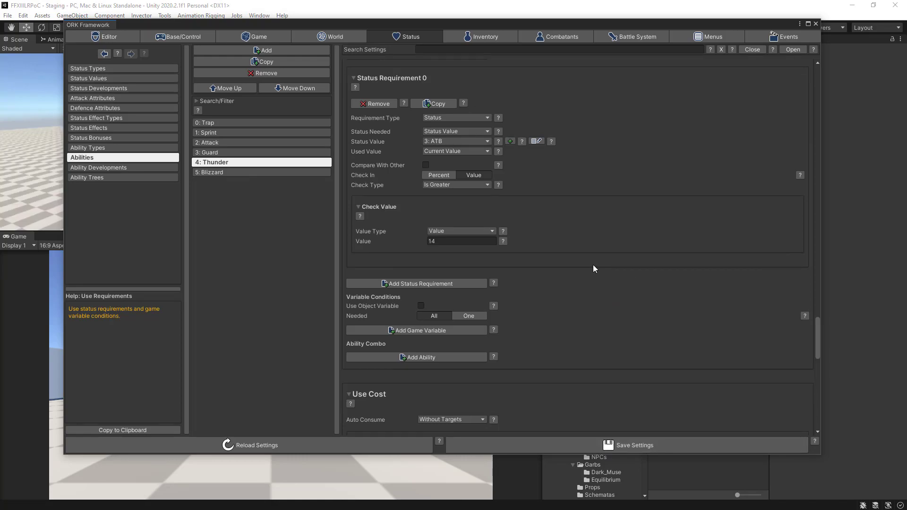
# Step: Add a status value change to Thunder's Use Cost and set its status value to ATB
pyautogui.scroll(-6, 593, 264)
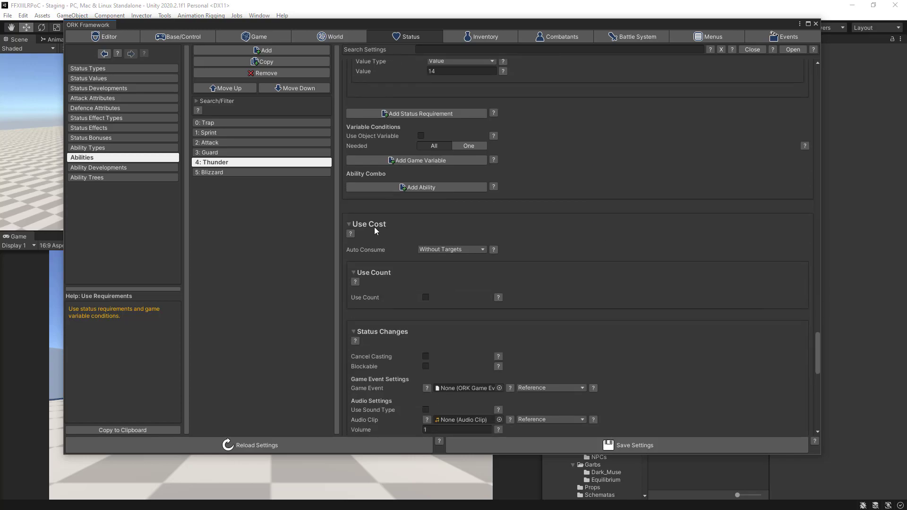
pyautogui.scroll(-3, 622, 238)
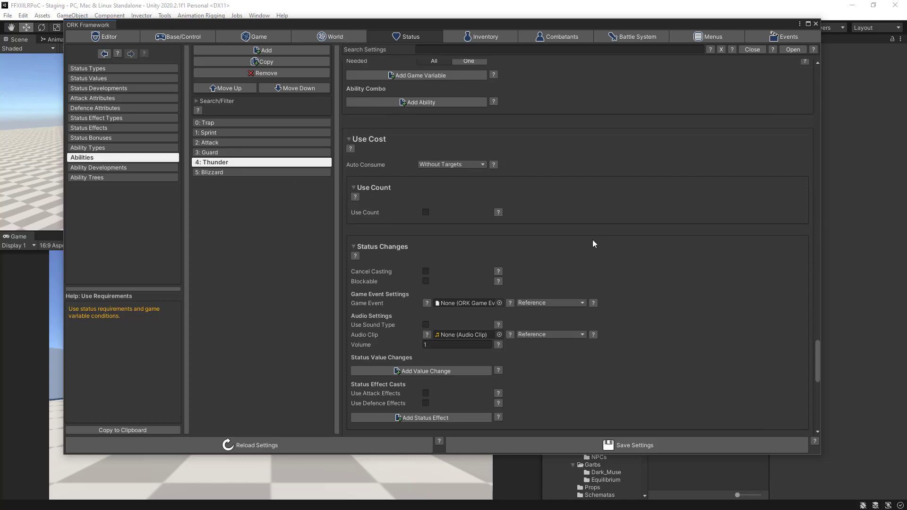
pyautogui.scroll(-2, 618, 241)
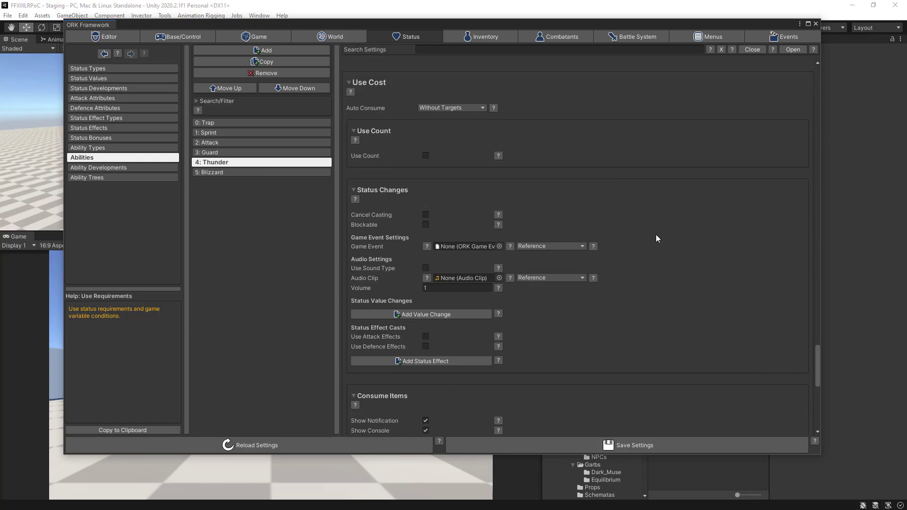
pyautogui.scroll(-3, 656, 238)
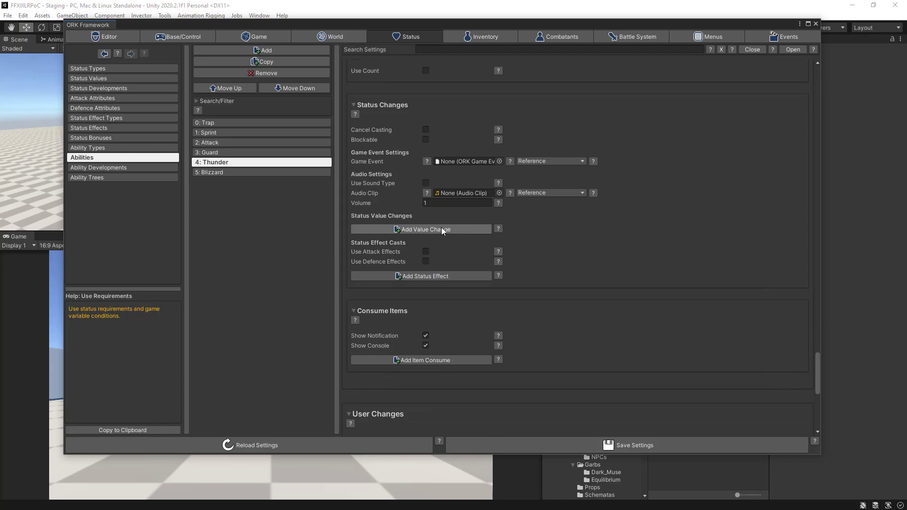
pyautogui.click(441, 229)
pyautogui.scroll(-3, 621, 257)
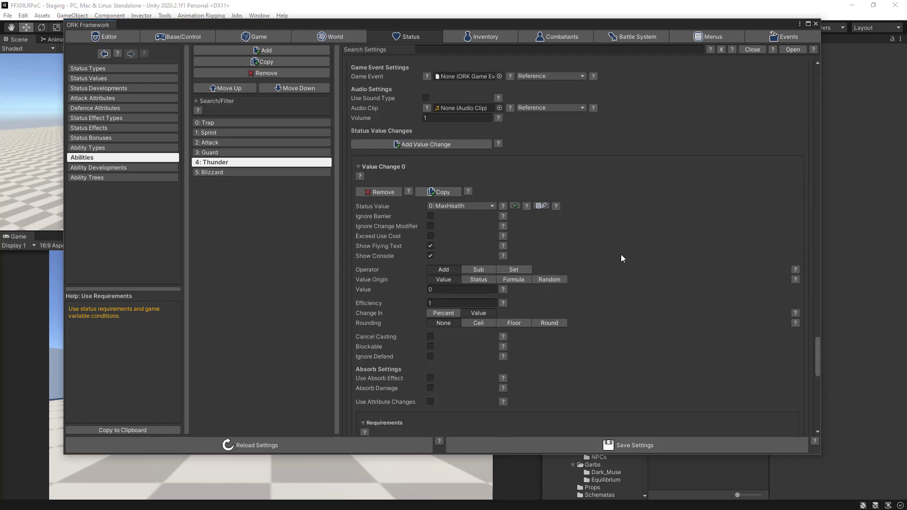
pyautogui.scroll(-2, 621, 258)
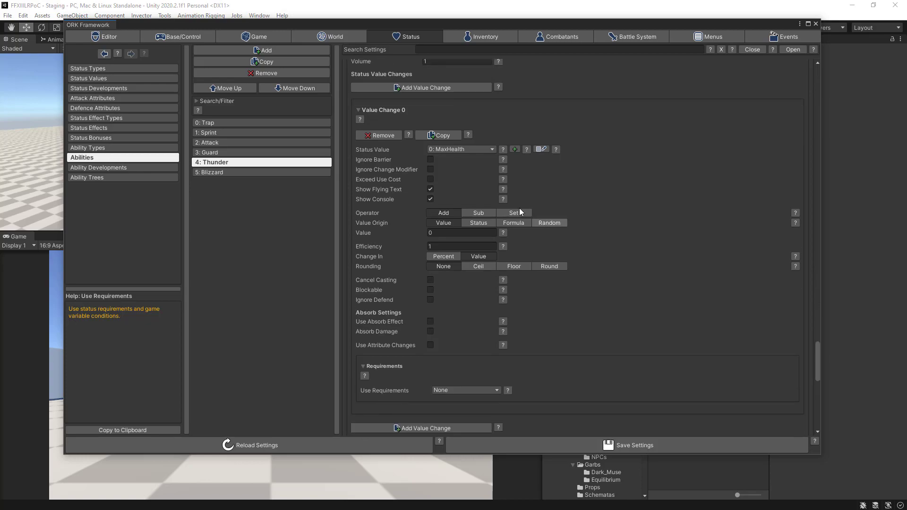
pyautogui.click(477, 148)
pyautogui.click(459, 190)
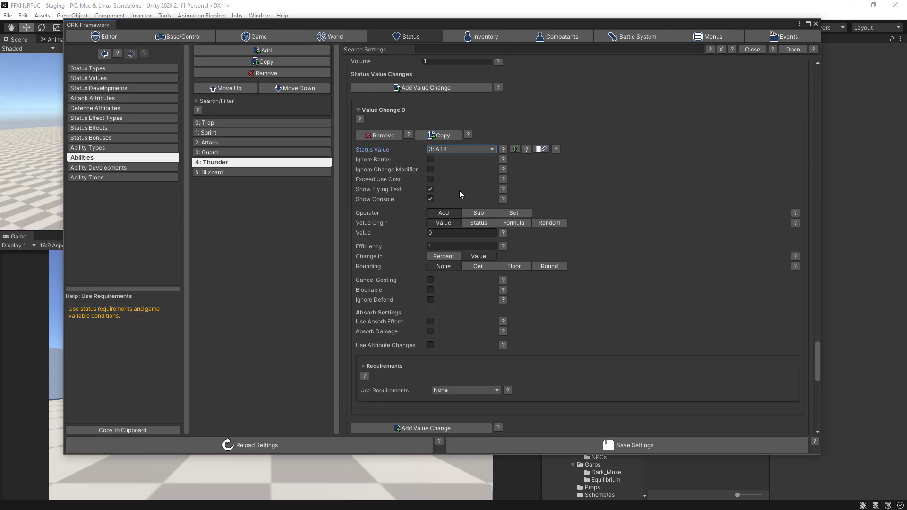
# Step: Turn off flying text and console output for the ATB use cost and set its operator to Sub
pyautogui.click(430, 189)
pyautogui.click(429, 199)
pyautogui.click(479, 213)
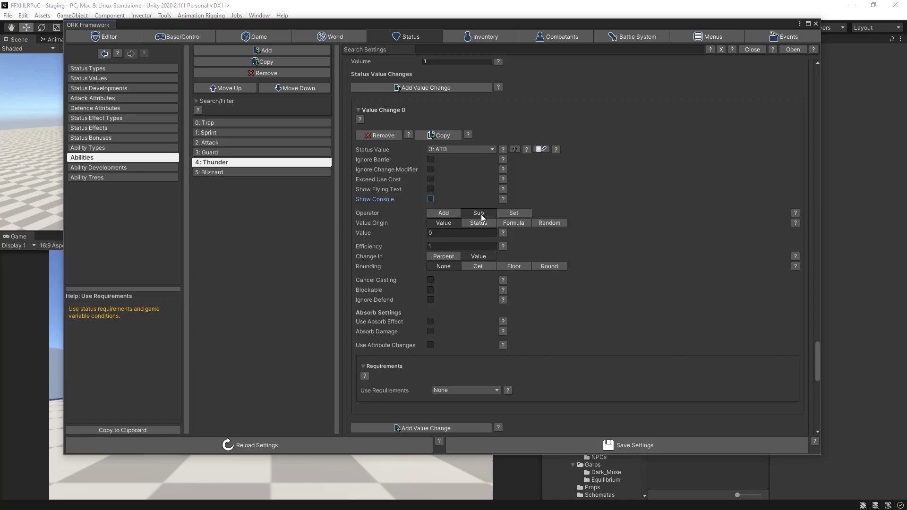
# Step: Set the ATB use cost value to 15 with an efficiency of 1 and save the settings
pyautogui.click(439, 234)
pyautogui.write('15')
pyautogui.click(492, 246)
pyautogui.write('1')
pyautogui.scroll(-3, 615, 267)
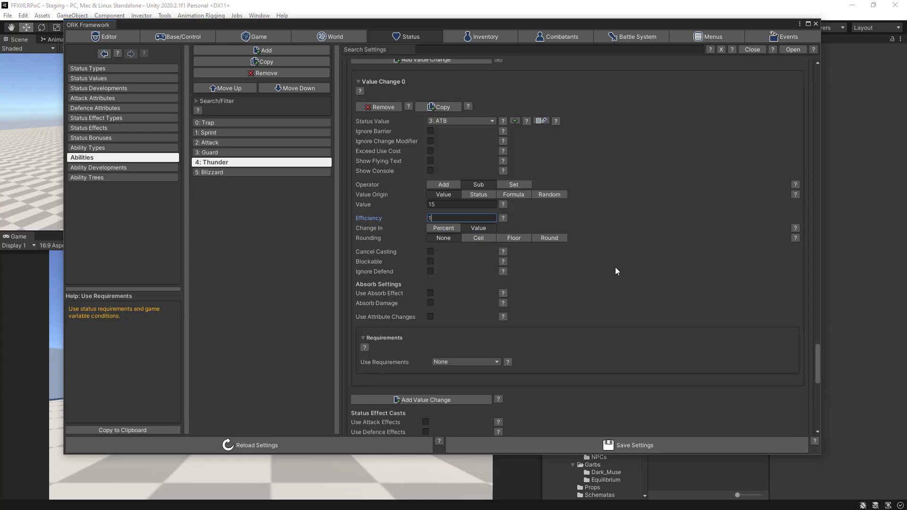
pyautogui.click(620, 444)
pyautogui.click(619, 444)
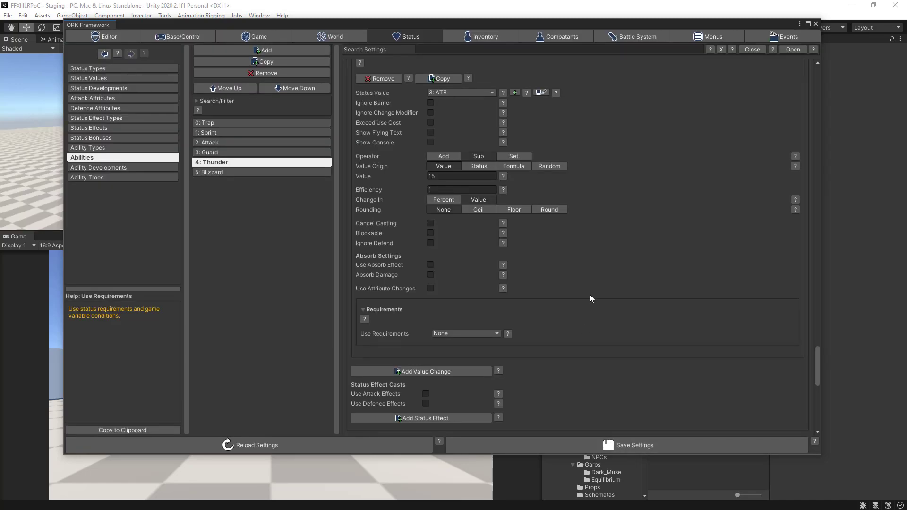
# Step: Add a status value change to Thunder's User Changes and set its status value to Magic
pyautogui.scroll(-4, 590, 295)
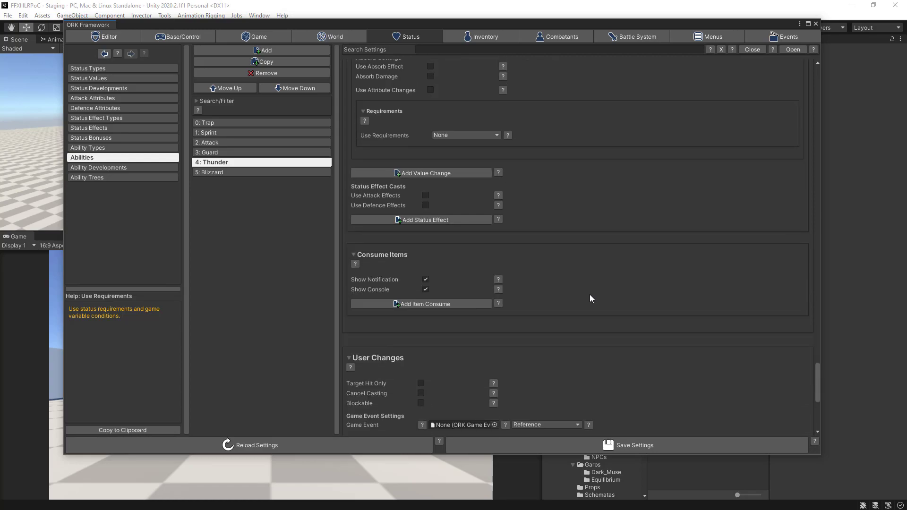
pyautogui.scroll(-5, 590, 295)
pyautogui.scroll(1, 590, 298)
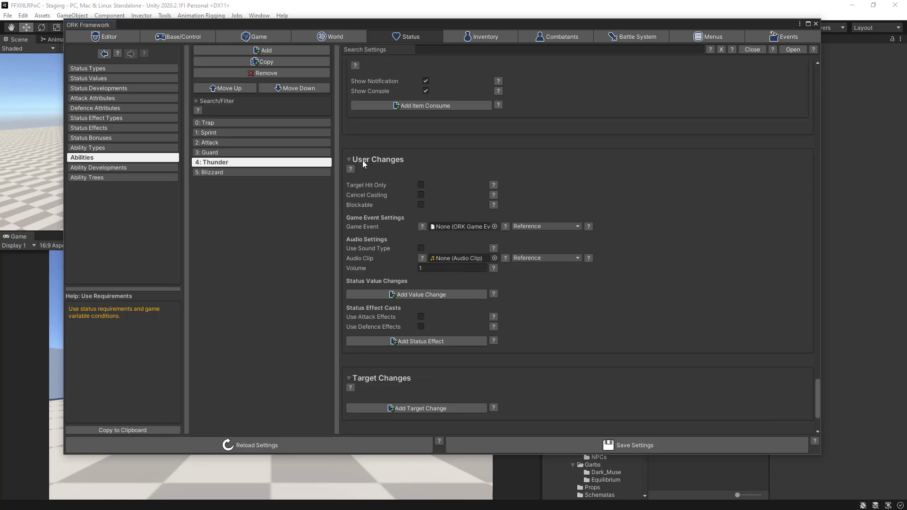
pyautogui.click(440, 293)
pyautogui.scroll(-4, 586, 294)
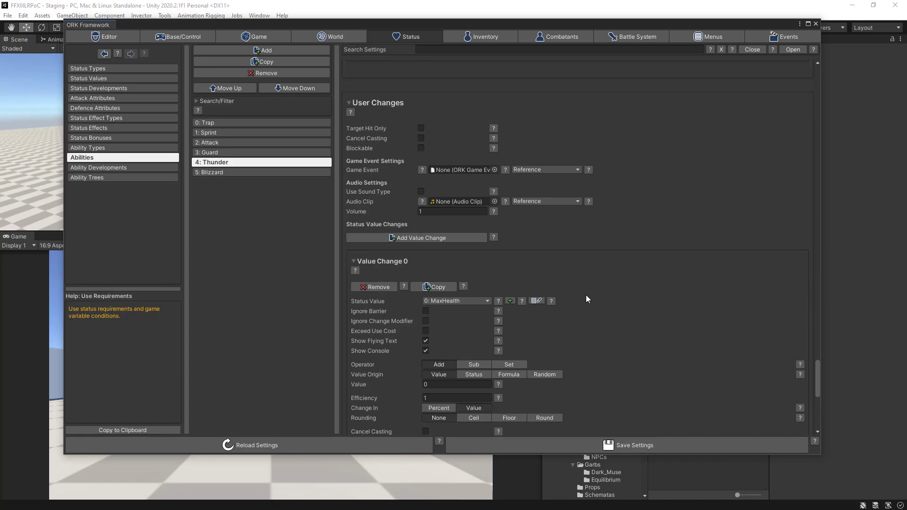
pyautogui.click(455, 243)
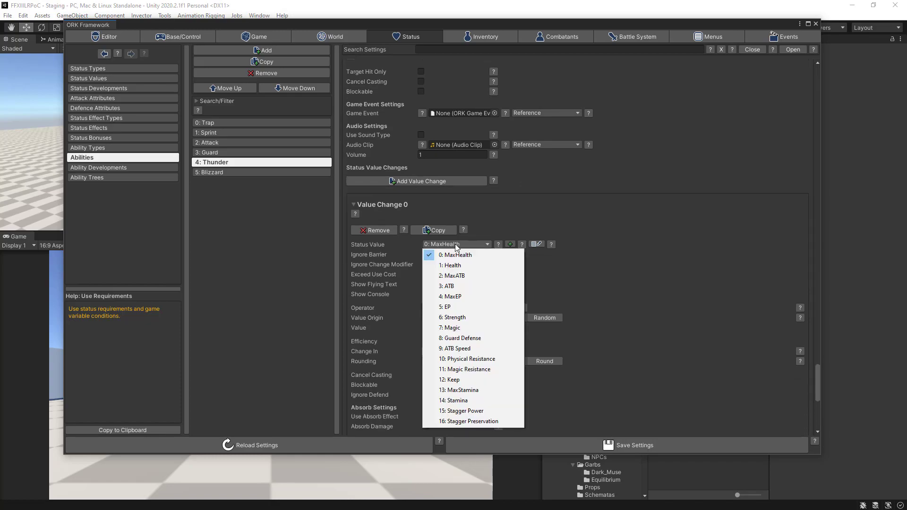
pyautogui.click(449, 328)
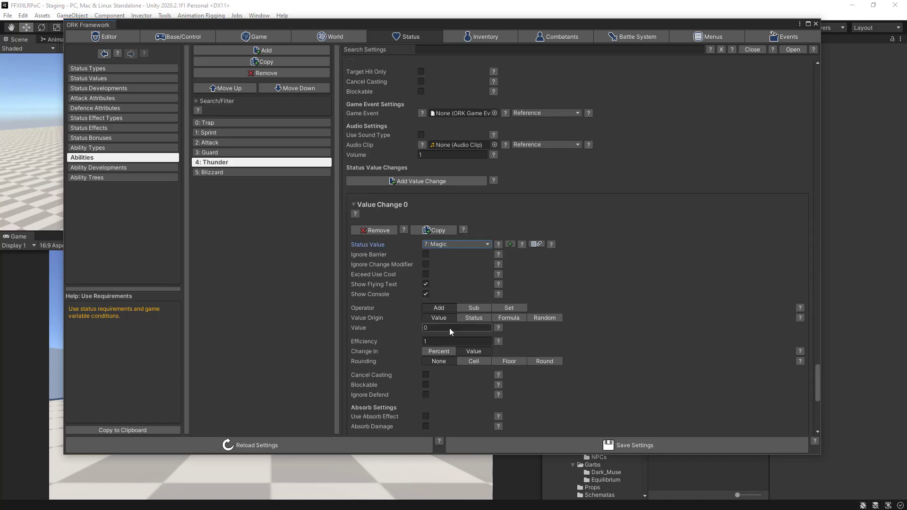
# Step: Make the Magic user change add 40 without flying text or console output, and save the settings
pyautogui.click(425, 284)
pyautogui.scroll(-3, 615, 306)
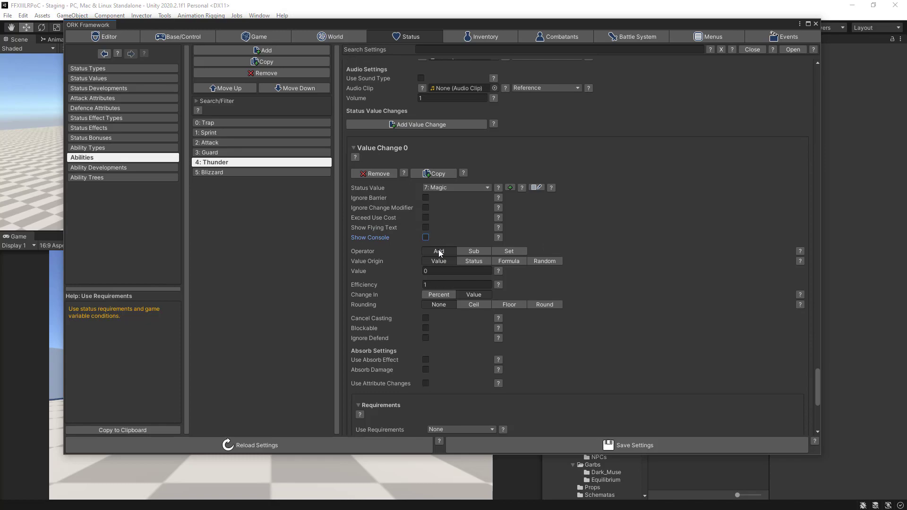
pyautogui.click(429, 271)
pyautogui.click(623, 446)
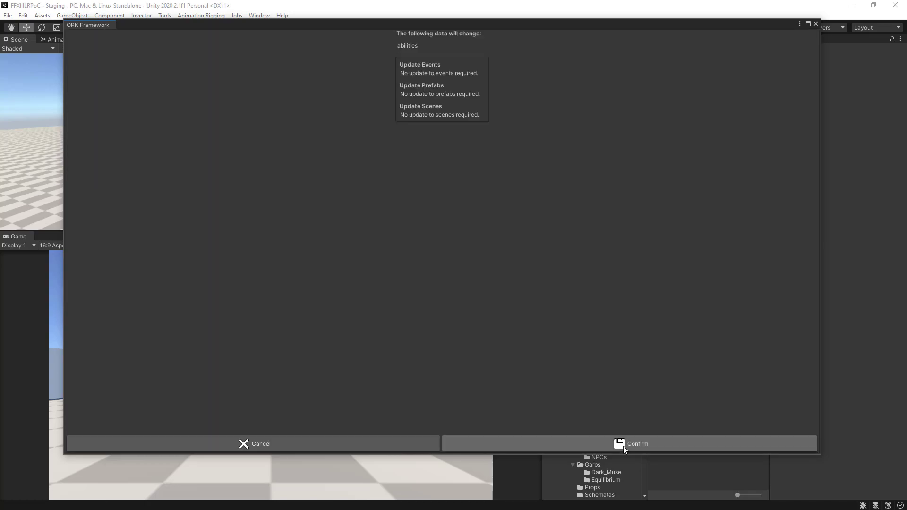
pyautogui.click(623, 445)
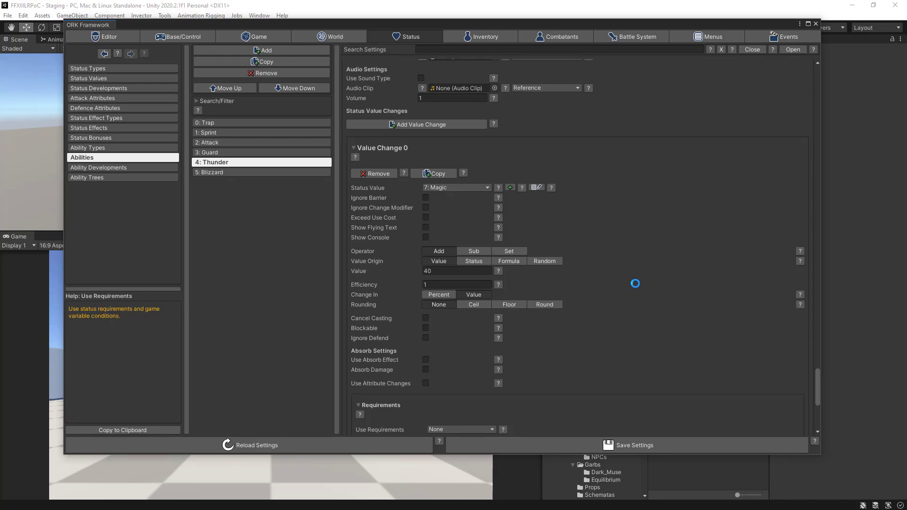
# Step: Add a target change to Thunder containing a status value change for Health
pyautogui.scroll(-10, 635, 283)
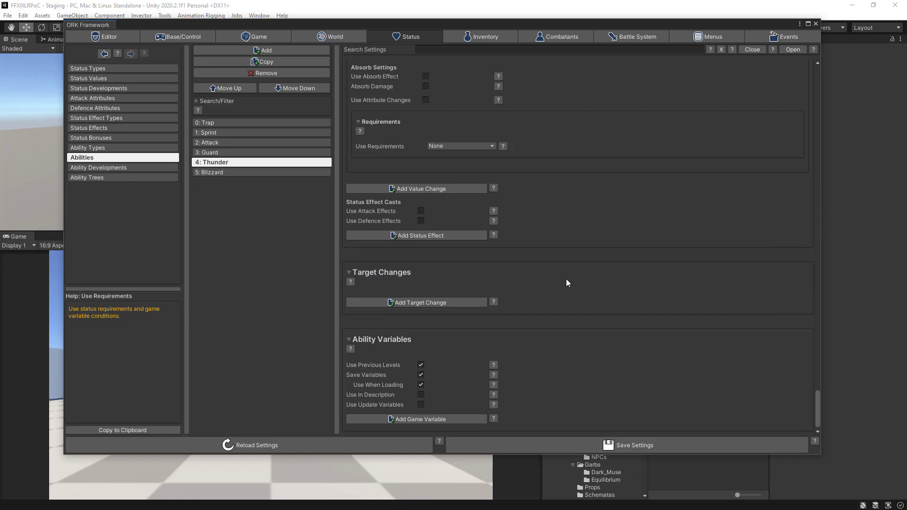
pyautogui.click(441, 302)
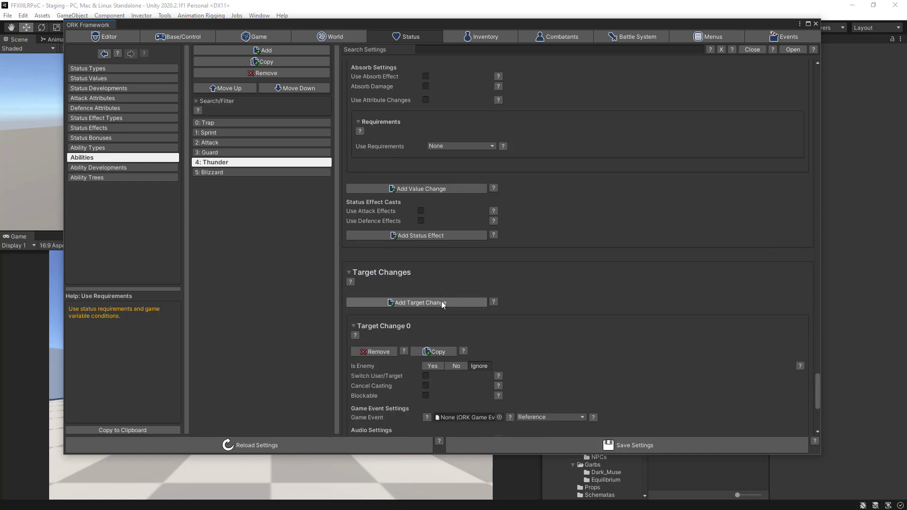
pyautogui.scroll(-7, 588, 301)
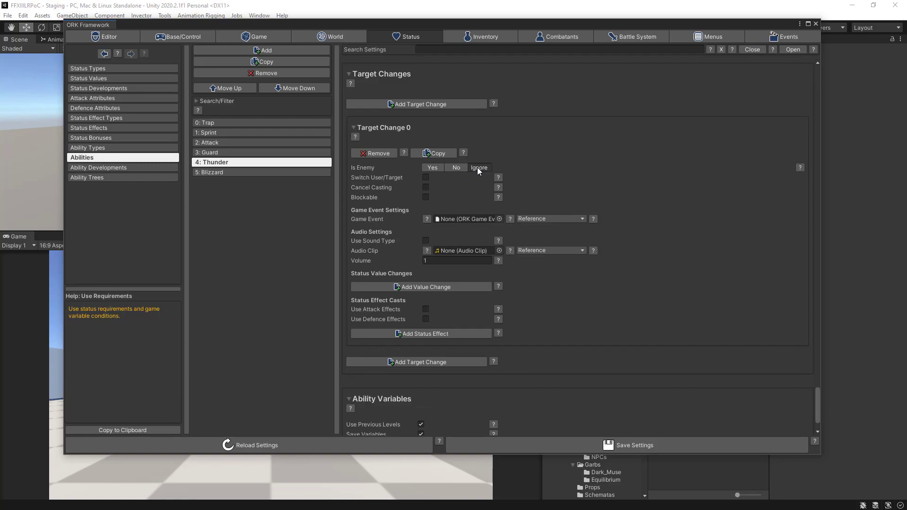
pyautogui.click(421, 286)
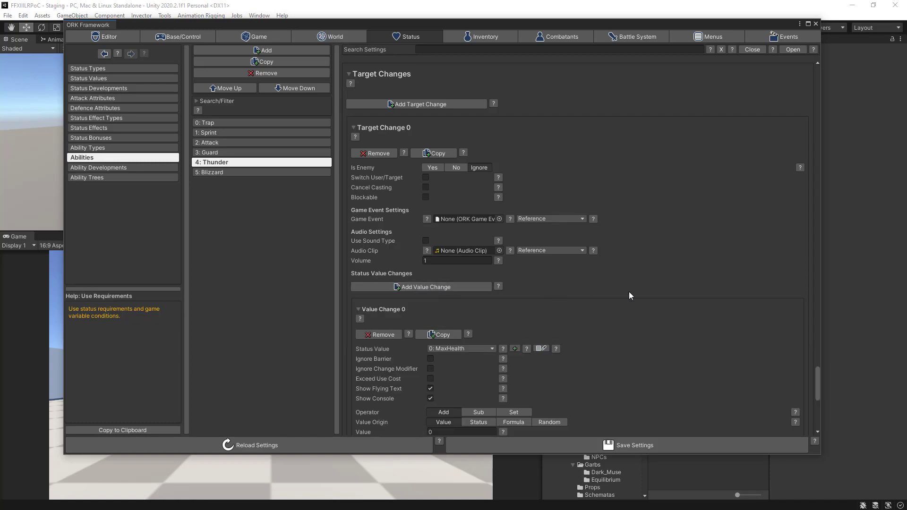
pyautogui.scroll(-2, 628, 291)
pyautogui.scroll(-5, 616, 288)
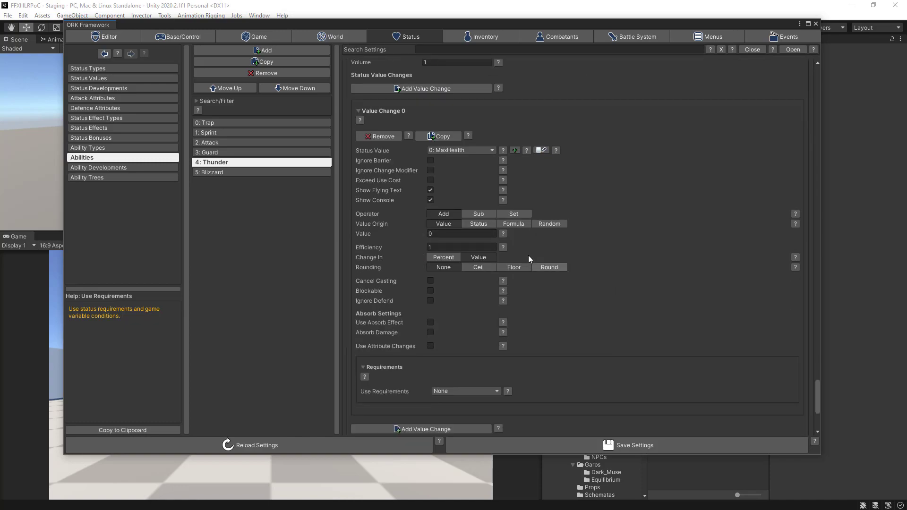
pyautogui.click(461, 149)
pyautogui.click(456, 171)
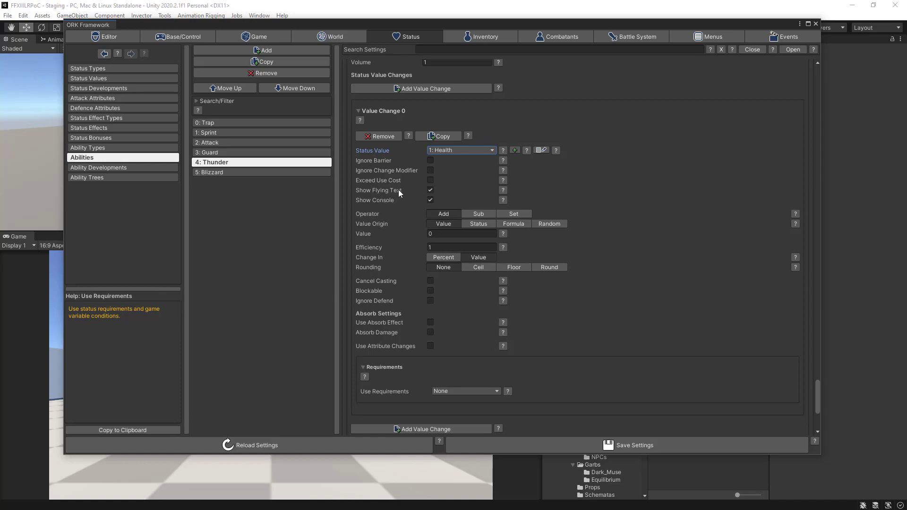
# Step: Make the target's Health change subtract 100 with an efficiency of 1 and console output turned off
pyautogui.click(430, 200)
pyautogui.click(481, 214)
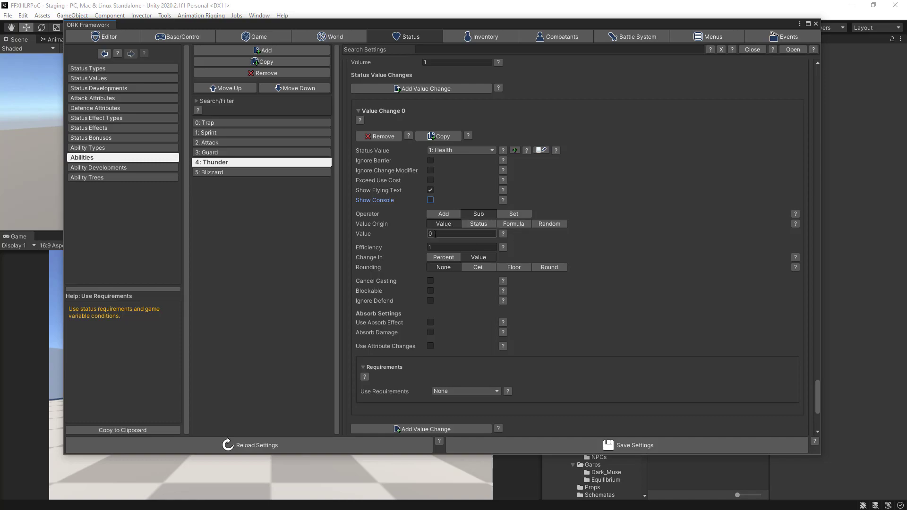
pyautogui.click(469, 233)
pyautogui.write('100')
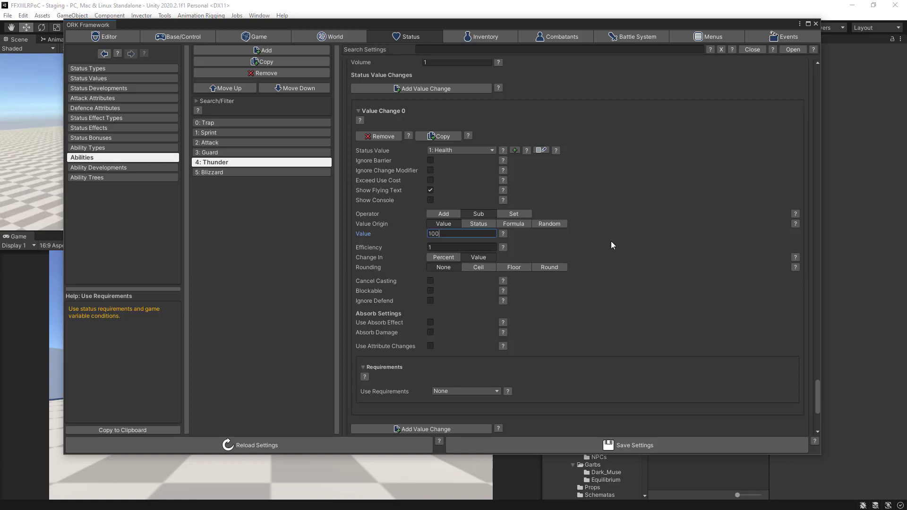
pyautogui.click(472, 247)
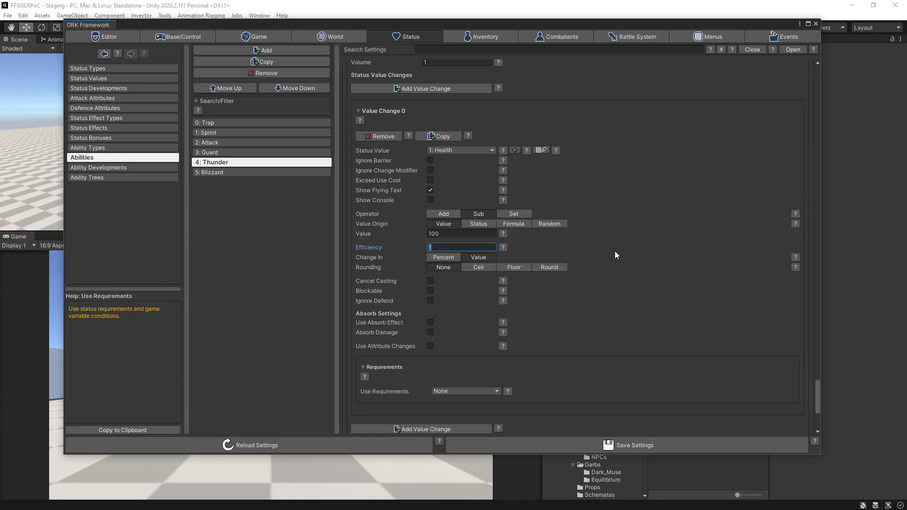
pyautogui.scroll(-3, 618, 256)
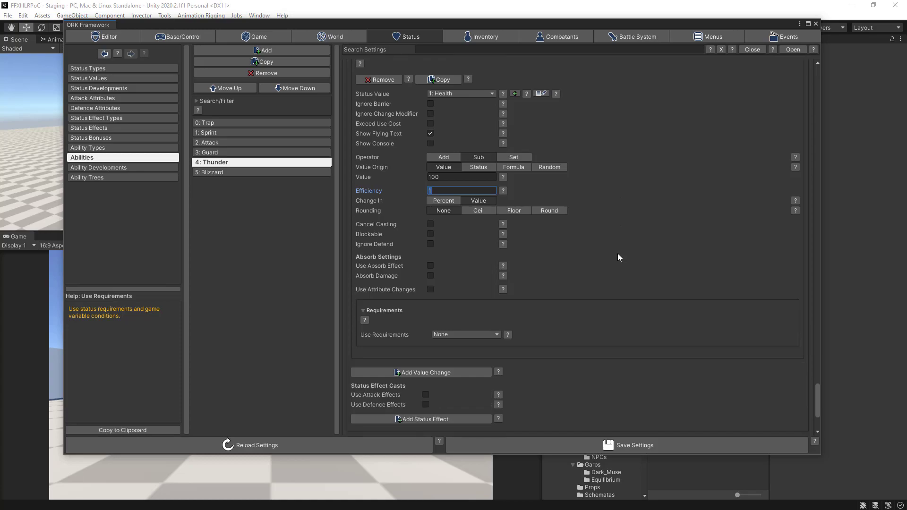
pyautogui.press('Return')
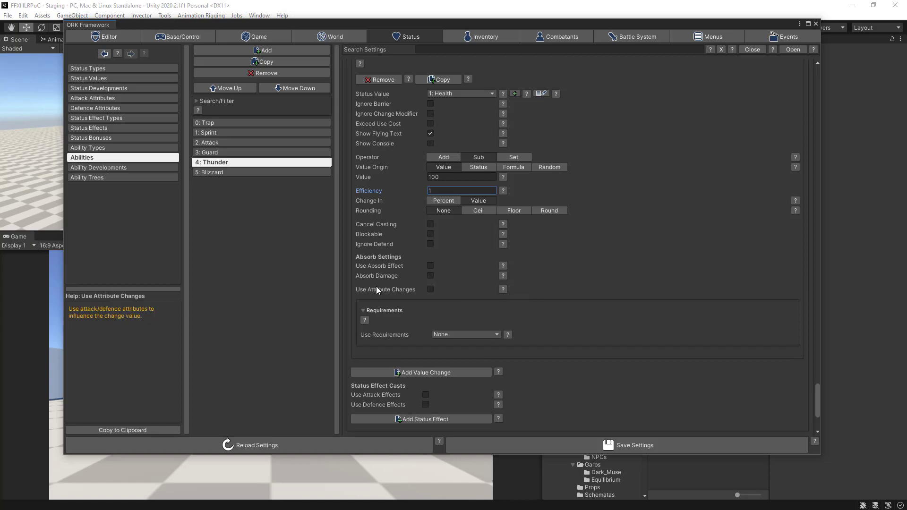
# Step: Enable attribute changes for the Health change and add a Magic Attack attack attribute with the Lightning sub-attribute
pyautogui.click(429, 289)
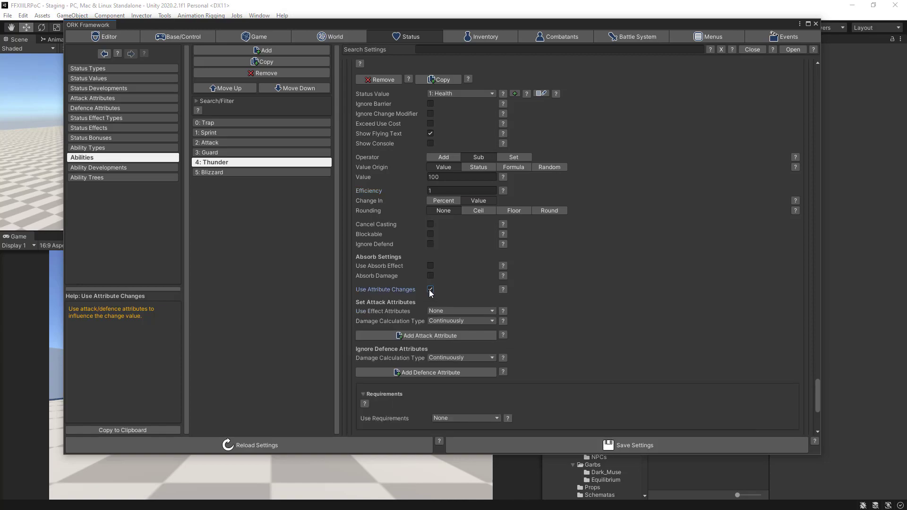
pyautogui.click(452, 336)
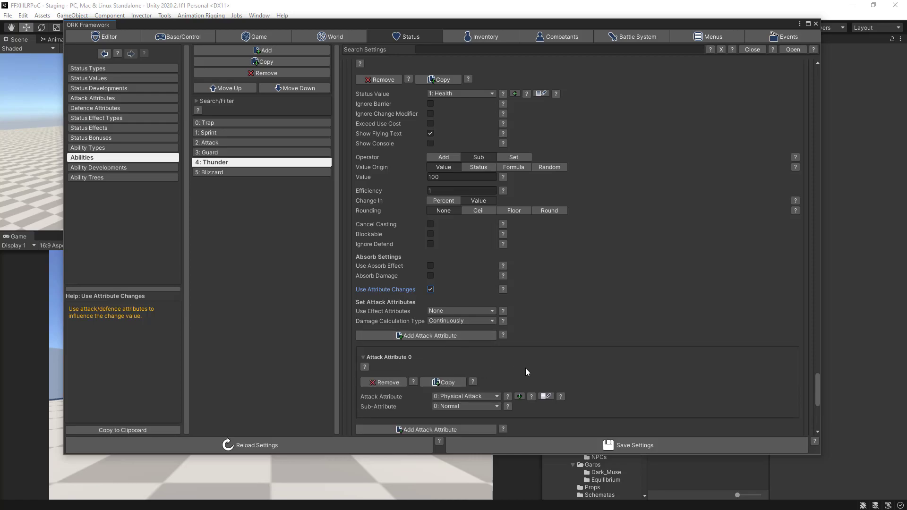
pyautogui.scroll(-3, 525, 367)
pyautogui.click(489, 310)
pyautogui.click(472, 331)
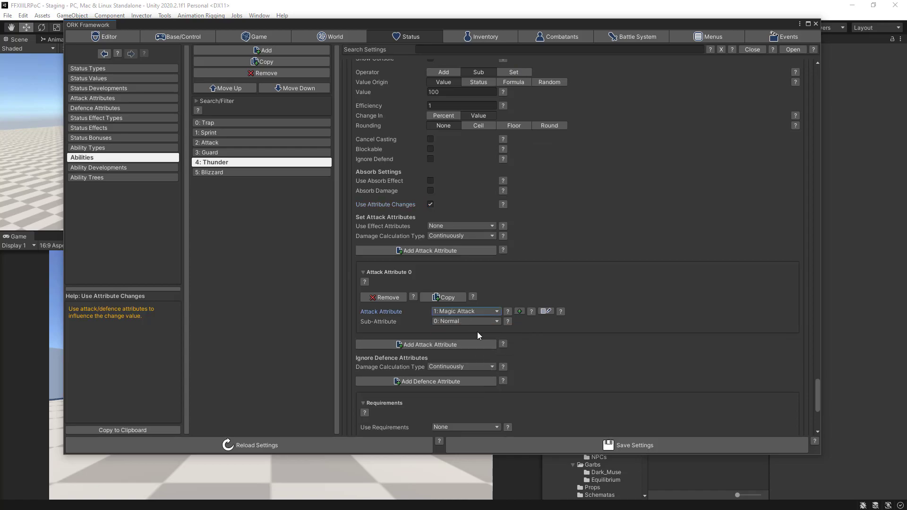
pyautogui.click(483, 322)
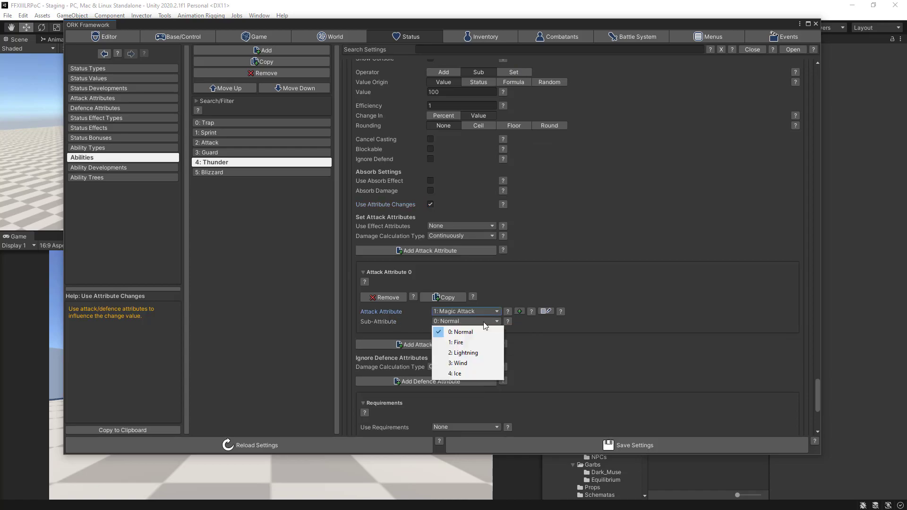
pyautogui.click(475, 352)
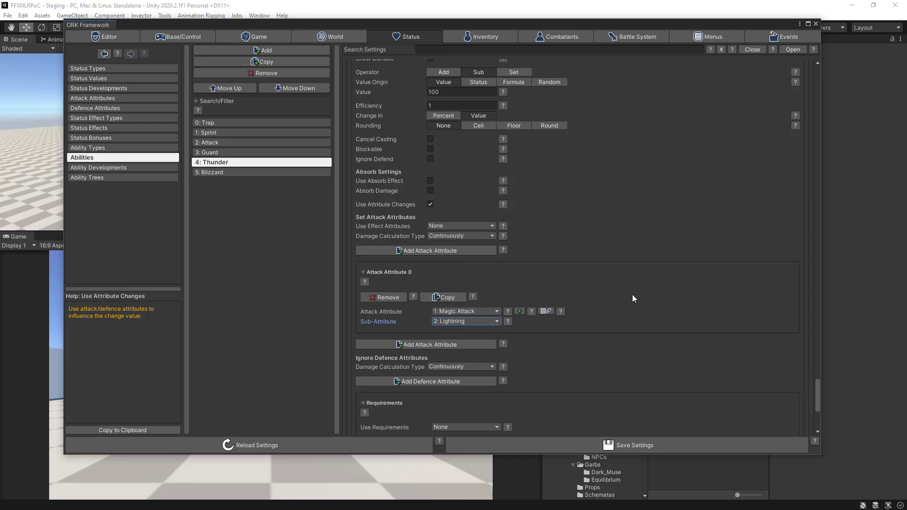
pyautogui.scroll(-3, 641, 293)
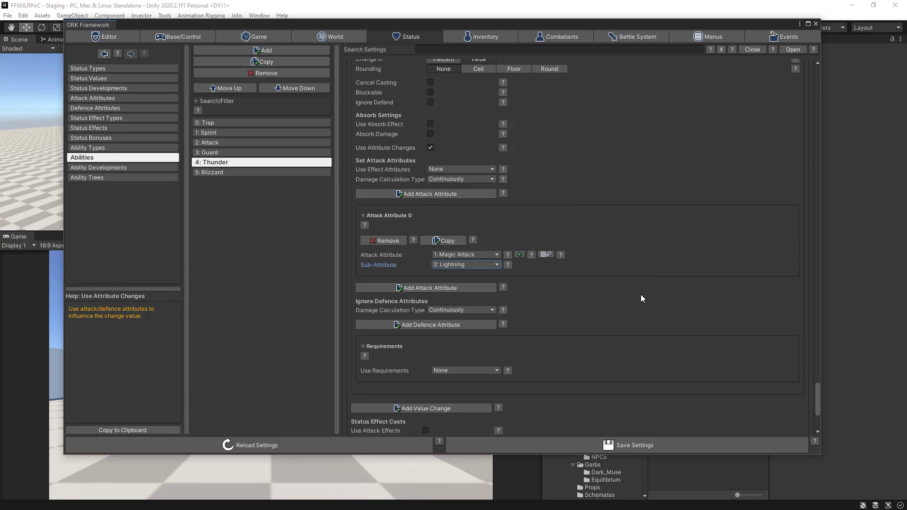
# Step: Save the Thunder ability settings and open the Health status value with all its sections collapsed
pyautogui.click(608, 446)
pyautogui.click(594, 445)
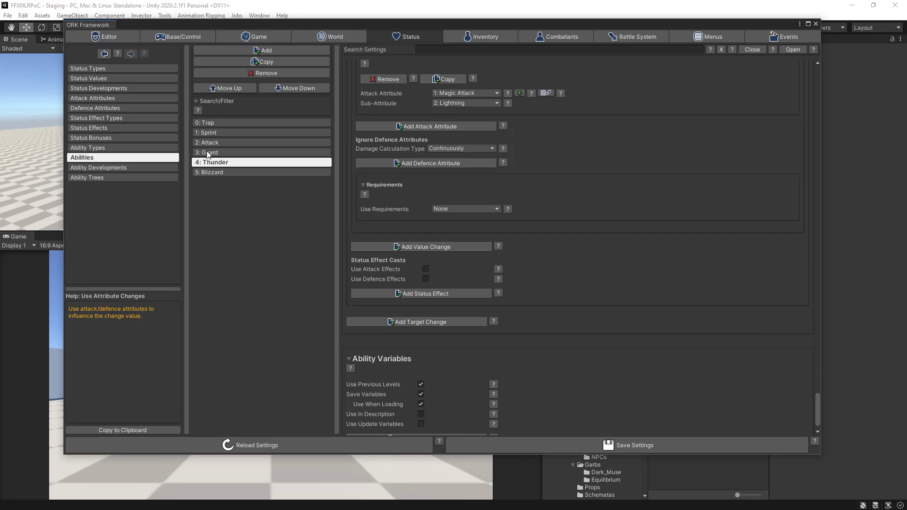
pyautogui.click(123, 78)
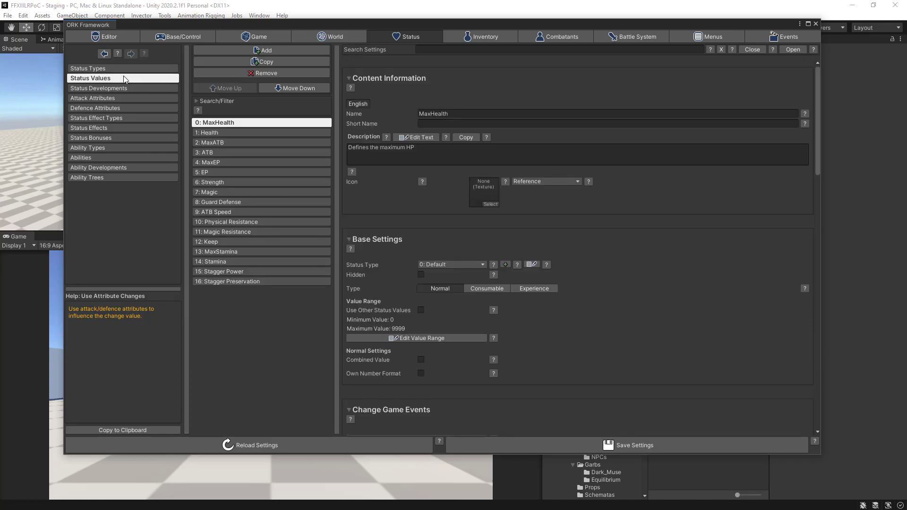
pyautogui.click(211, 133)
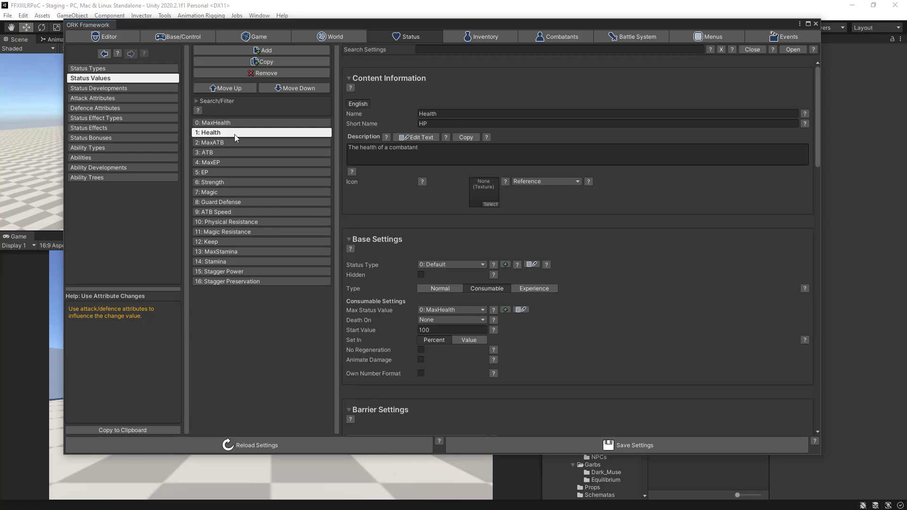
pyautogui.click(756, 49)
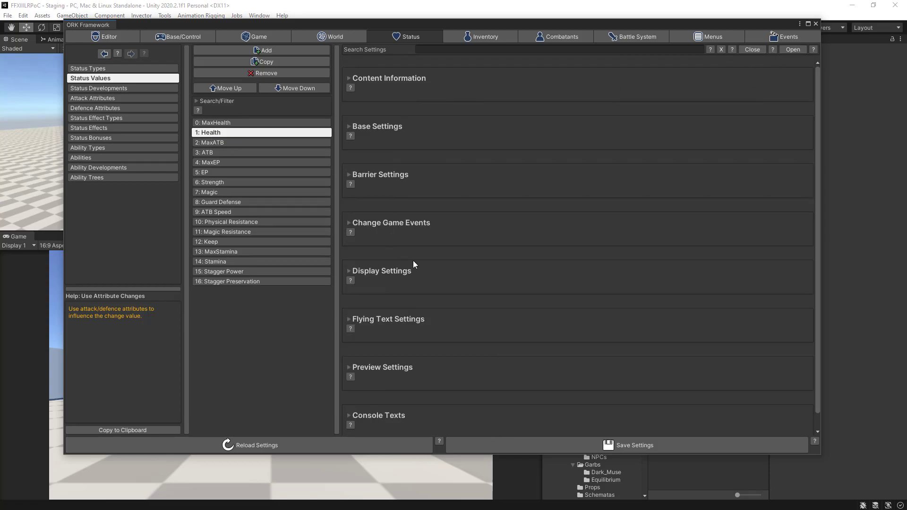
# Step: Add a flying text to the Health status value and disable it for enemies
pyautogui.scroll(-1, 438, 265)
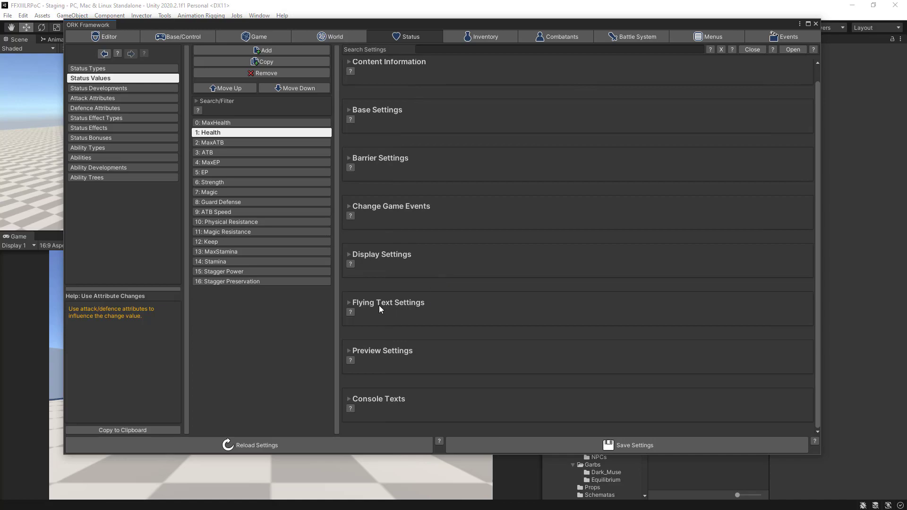
pyautogui.click(350, 303)
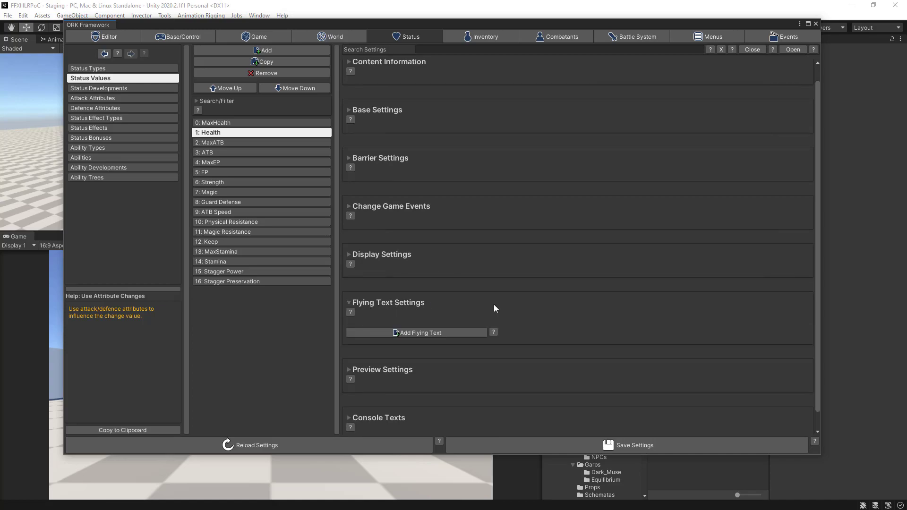
pyautogui.scroll(-1, 472, 306)
pyautogui.click(413, 314)
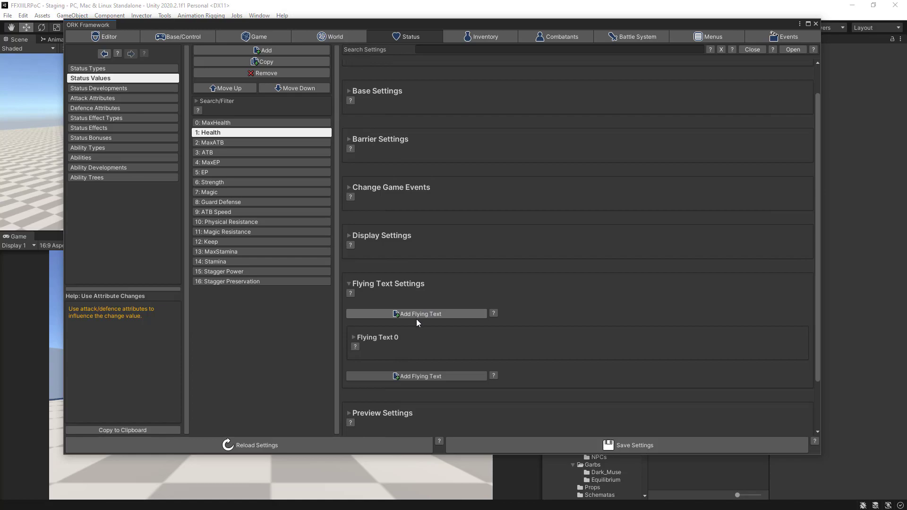
pyautogui.click(353, 336)
pyautogui.scroll(-3, 549, 335)
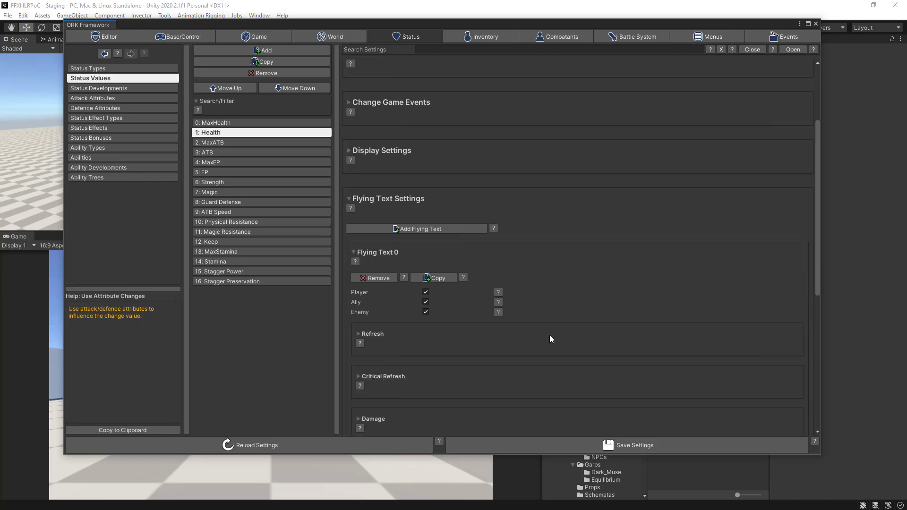
pyautogui.scroll(-1, 549, 339)
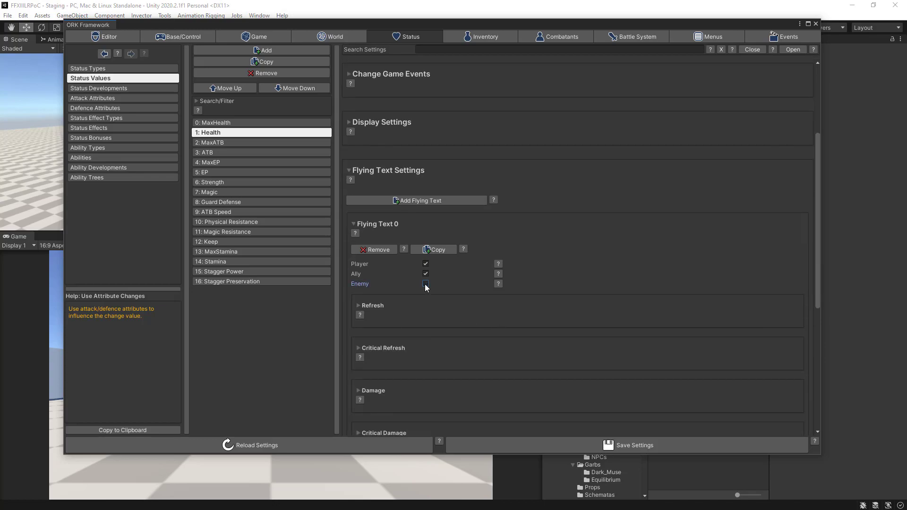
pyautogui.scroll(-3, 461, 305)
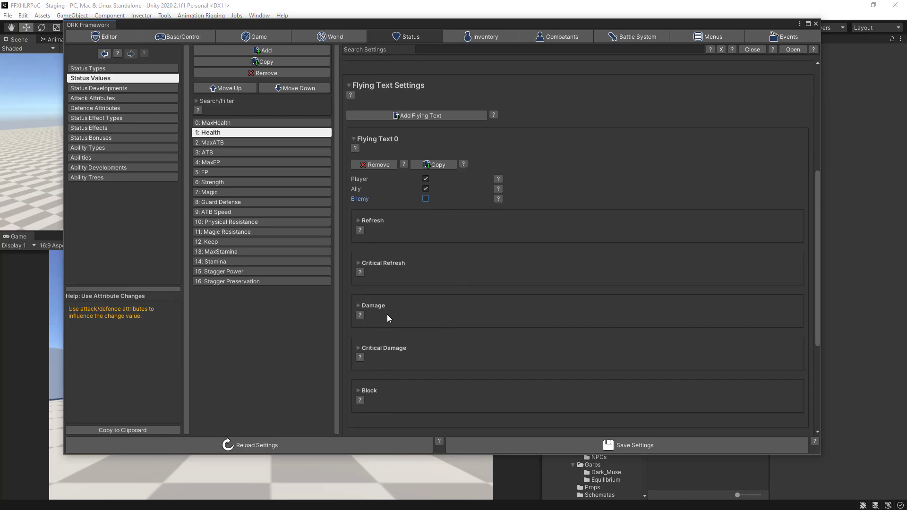
# Step: Enable Ignore 0 Damage and Show Flying Text in the damage settings of Flying Text 0
pyautogui.click(358, 306)
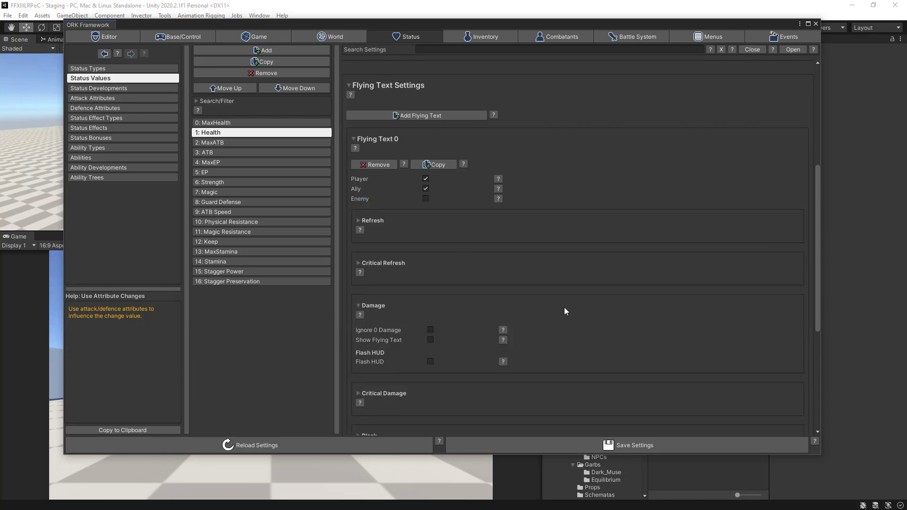
pyautogui.click(430, 340)
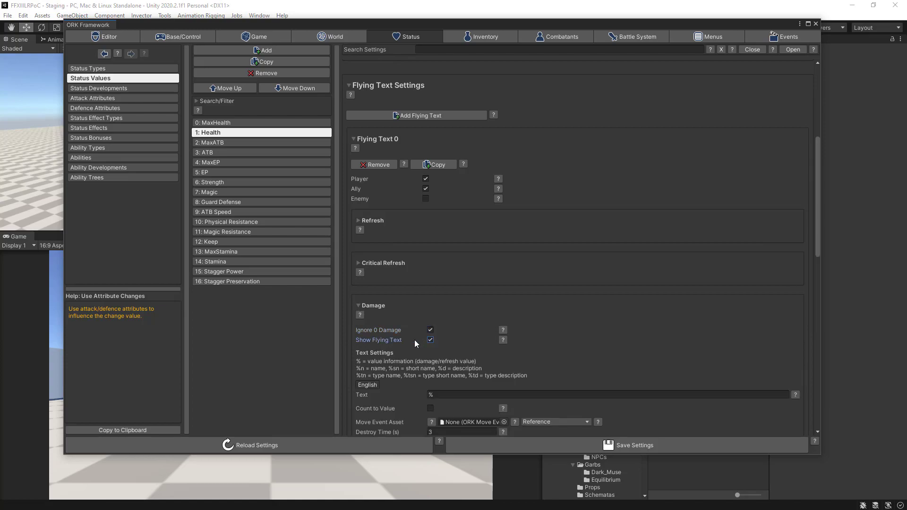
pyautogui.scroll(-6, 626, 343)
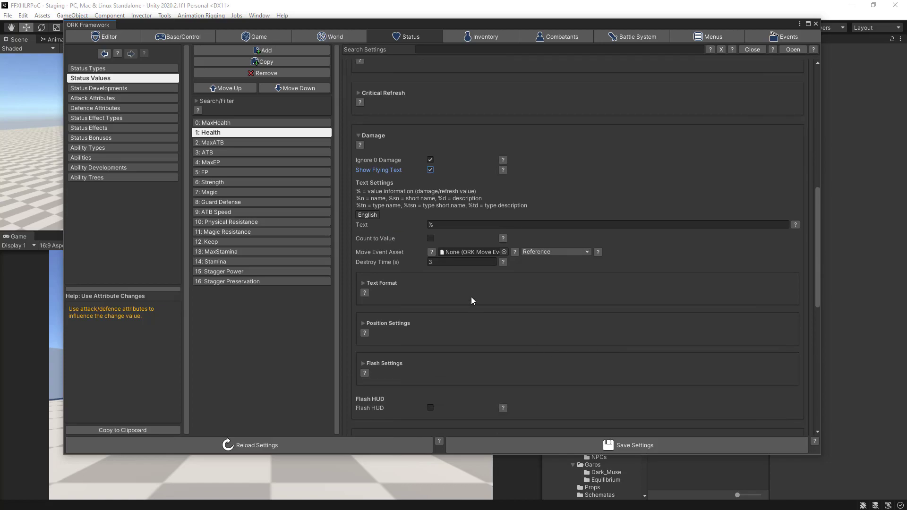
# Step: Make the damage text count to its value, starting from 50% with Ease Out Quad interpolation
pyautogui.click(430, 225)
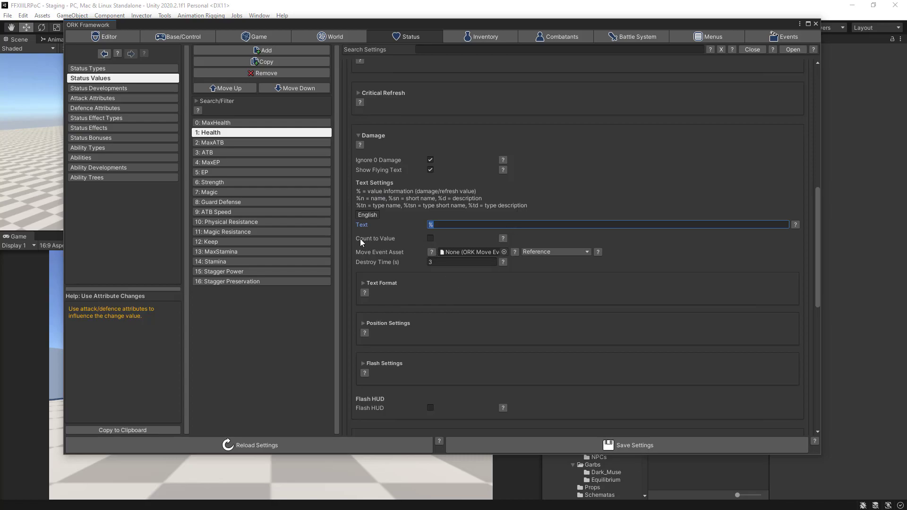
pyautogui.click(502, 239)
pyautogui.click(430, 238)
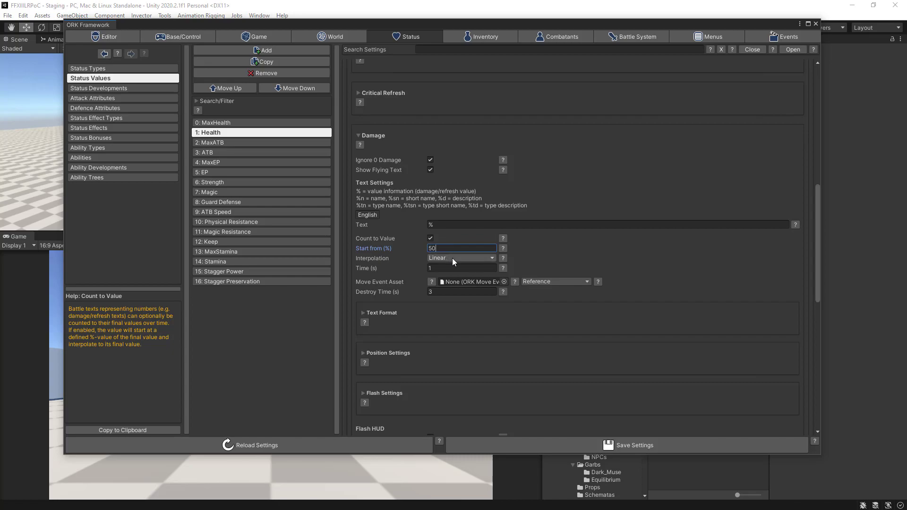
pyautogui.click(451, 257)
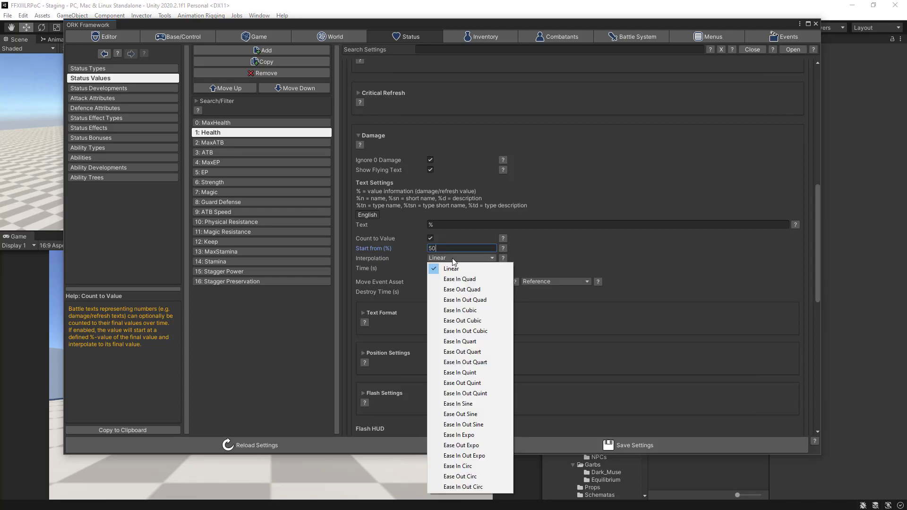
pyautogui.click(454, 289)
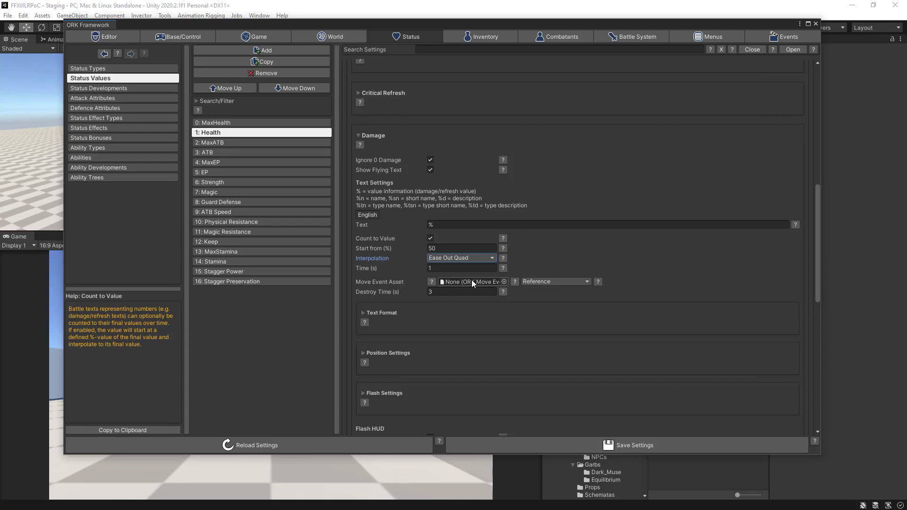
pyautogui.click(415, 294)
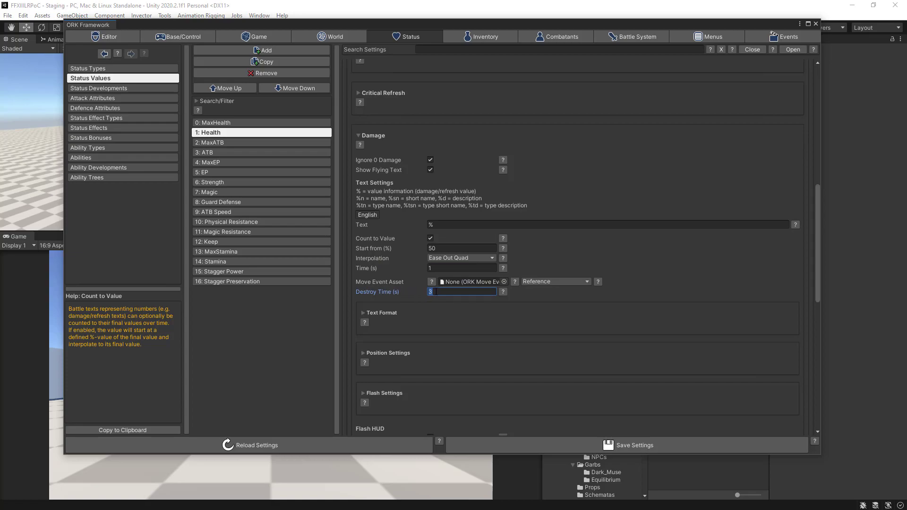
# Step: Set the damage text color to Red and enable the text outline
pyautogui.scroll(-3, 524, 331)
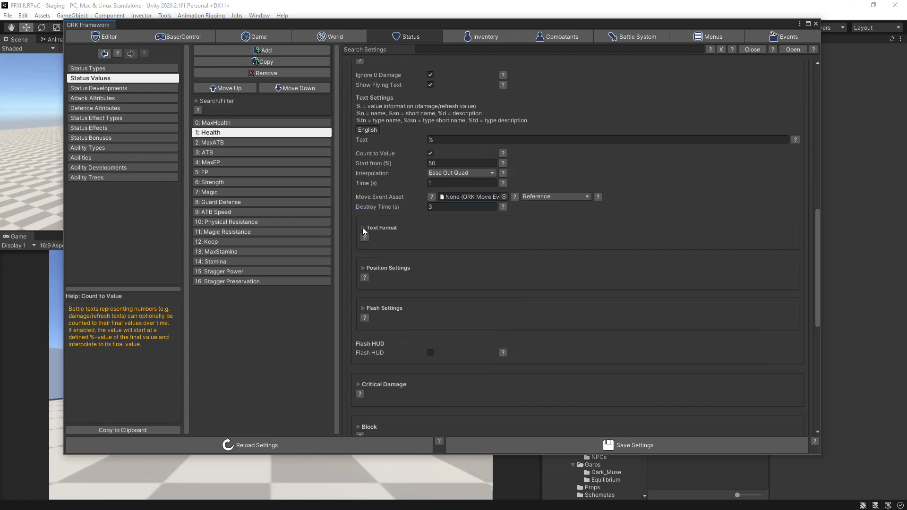
pyautogui.click(362, 227)
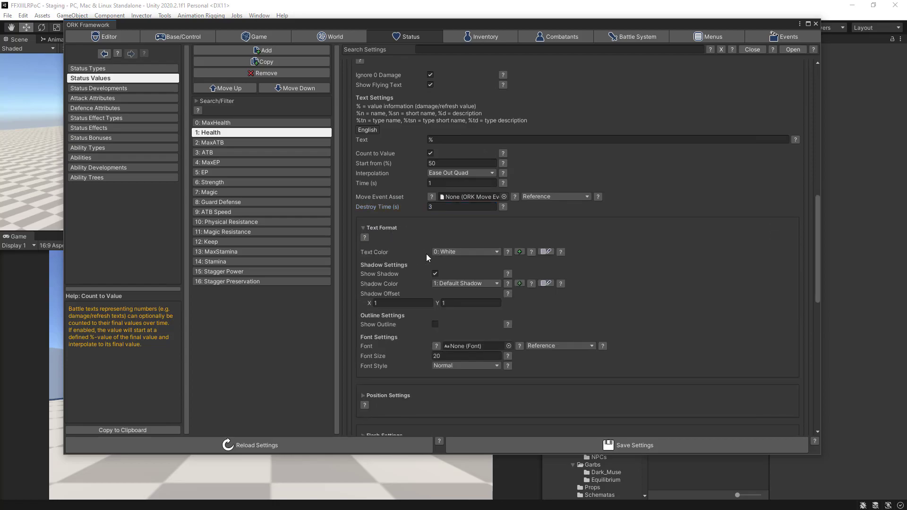
pyautogui.click(483, 251)
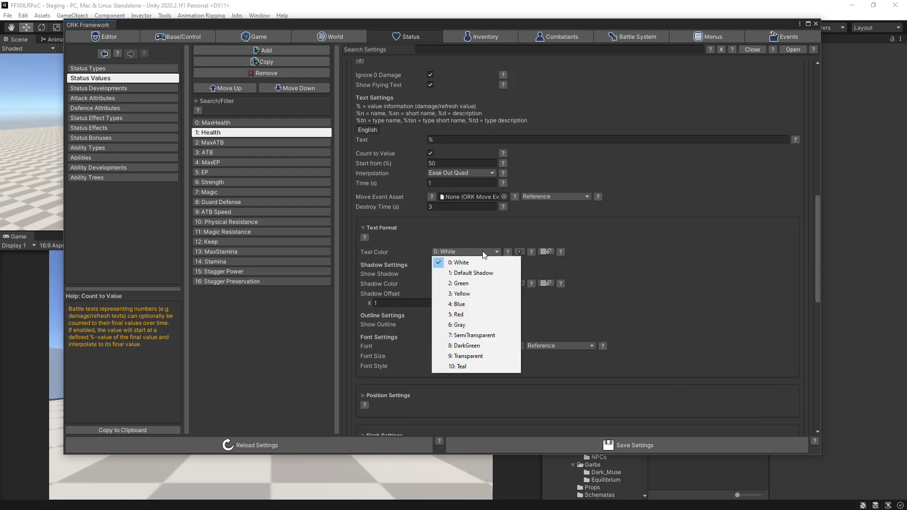
pyautogui.click(463, 316)
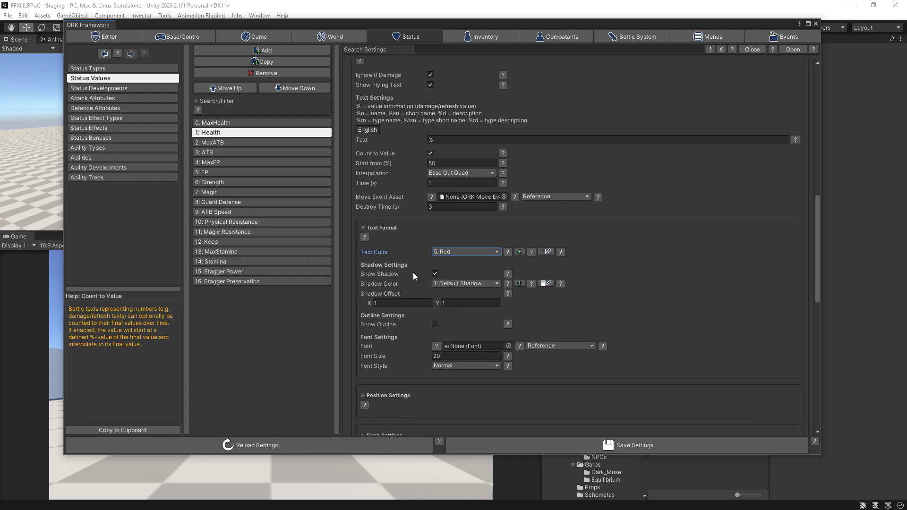
pyautogui.click(435, 324)
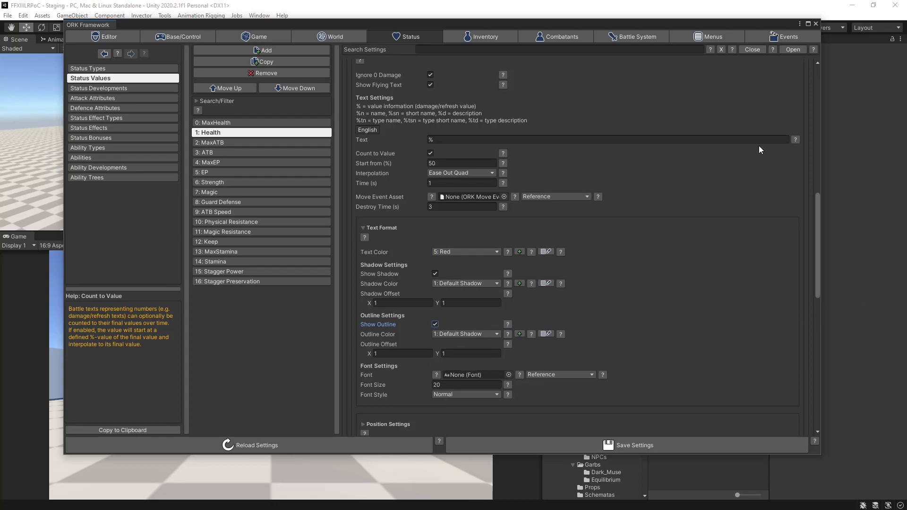
# Step: Narrow the ORK Framework window to reach the project's Fonts folder and assign the XOIREQE font to the damage text
pyautogui.moveTo(684, 24); pyautogui.dragTo(643, 10)
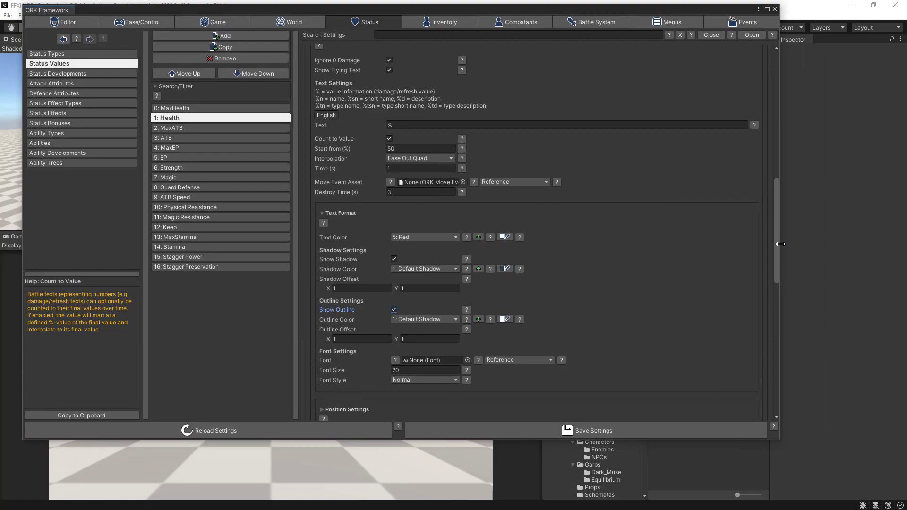
pyautogui.moveTo(780, 243); pyautogui.dragTo(548, 252)
pyautogui.moveTo(644, 300); pyautogui.dragTo(629, 355)
pyautogui.scroll(3, 630, 355)
pyautogui.click(584, 300)
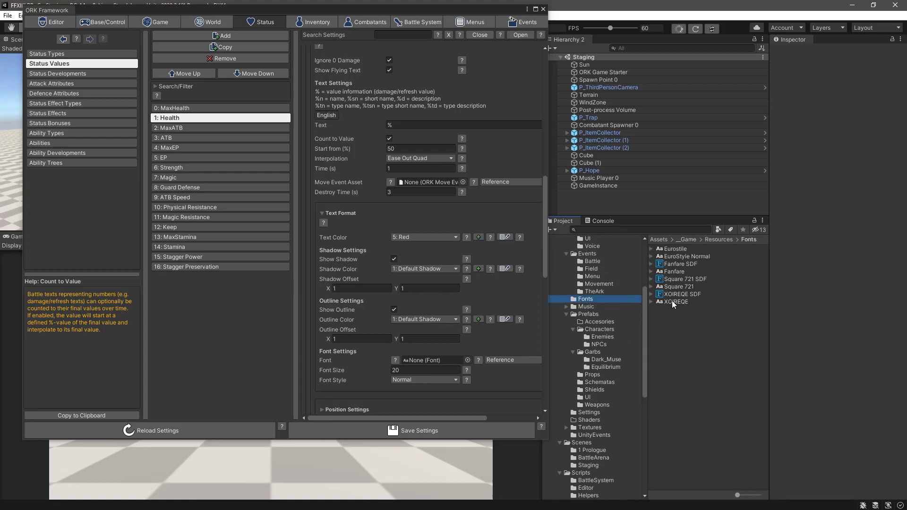
pyautogui.moveTo(669, 301); pyautogui.dragTo(425, 364)
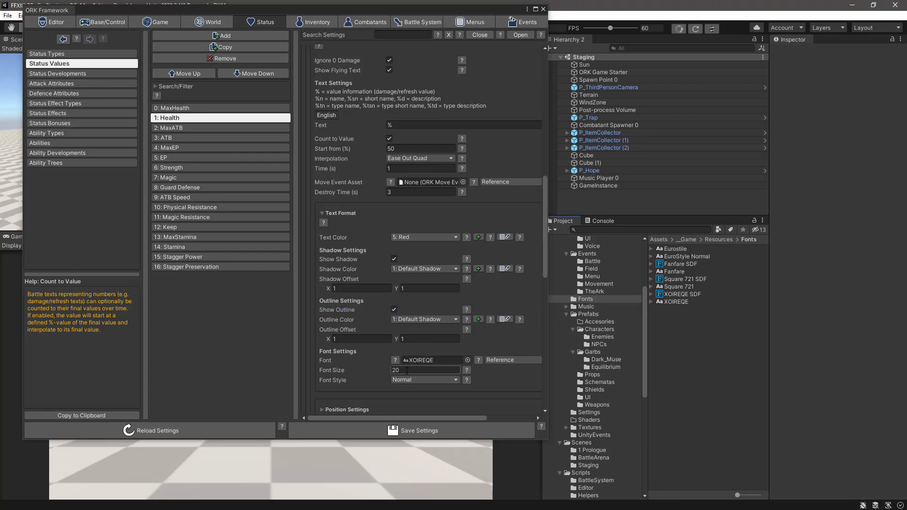
# Step: Set the damage text's font size to 32 and its font source to Resources, and save the settings
pyautogui.click(408, 370)
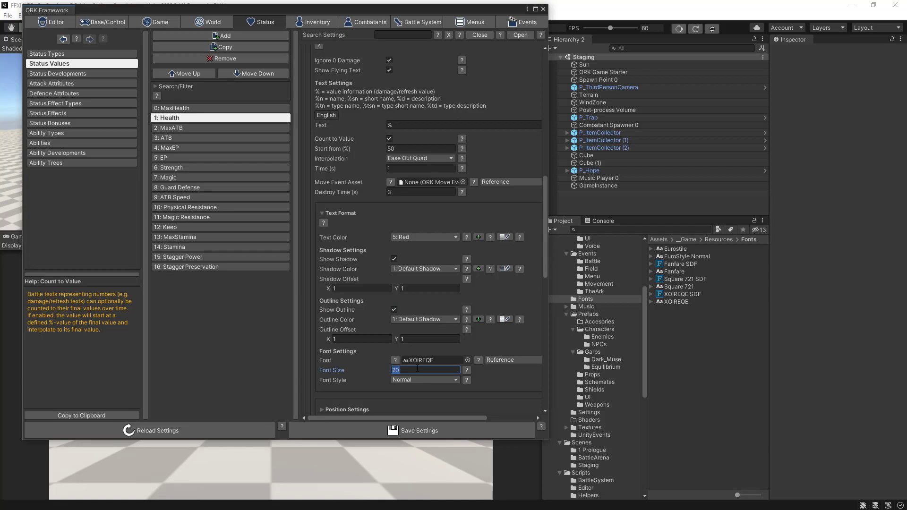
pyautogui.write('32')
pyautogui.click(518, 362)
pyautogui.click(511, 389)
pyautogui.scroll(-3, 521, 343)
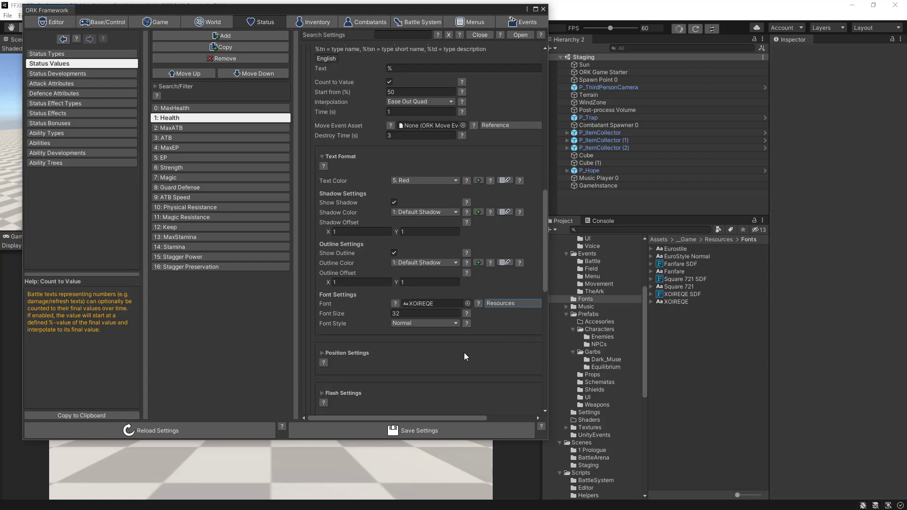
pyautogui.click(435, 429)
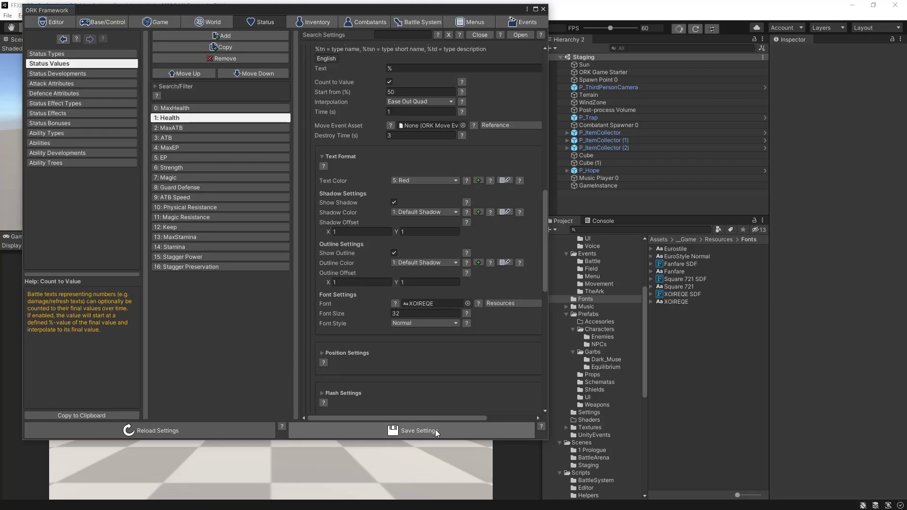
# Step: Duplicate Flying Text 0 of the Health status value, collapse the original, and widen the ORK Framework window again
pyautogui.scroll(3, 372, 175)
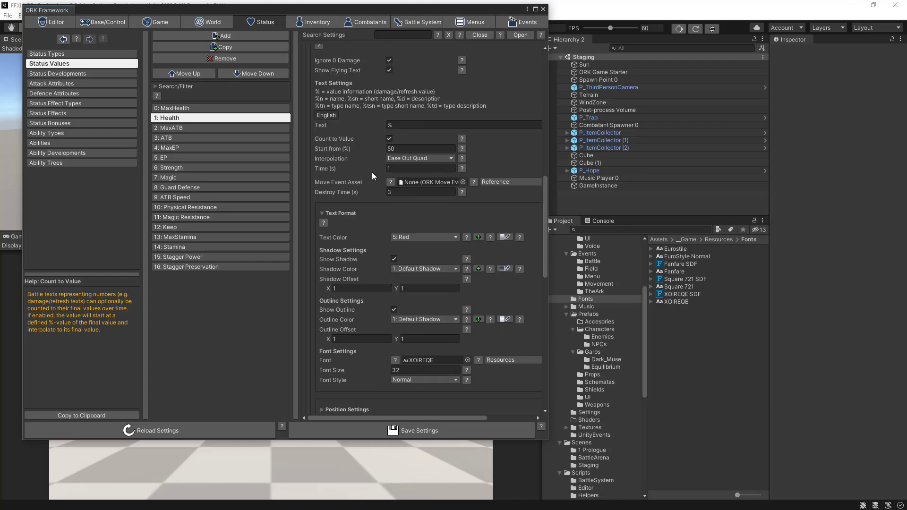
pyautogui.scroll(4, 367, 118)
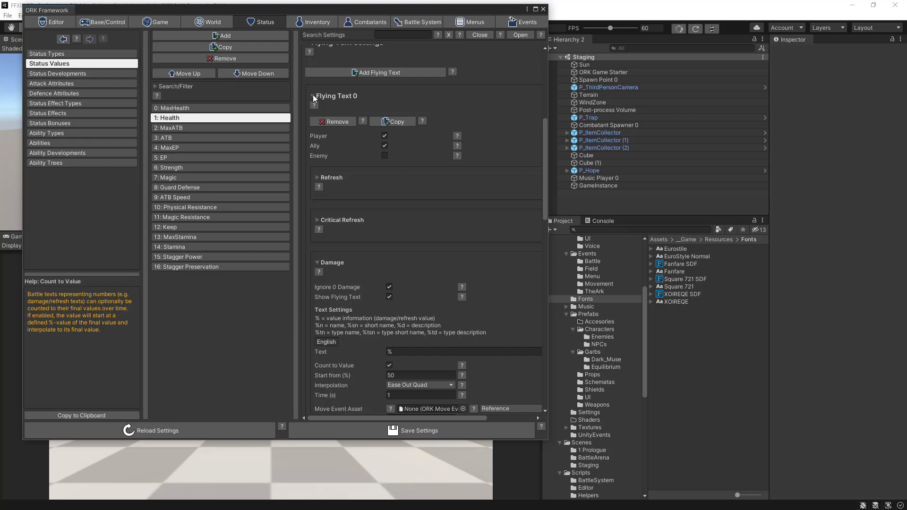
pyautogui.click(313, 95)
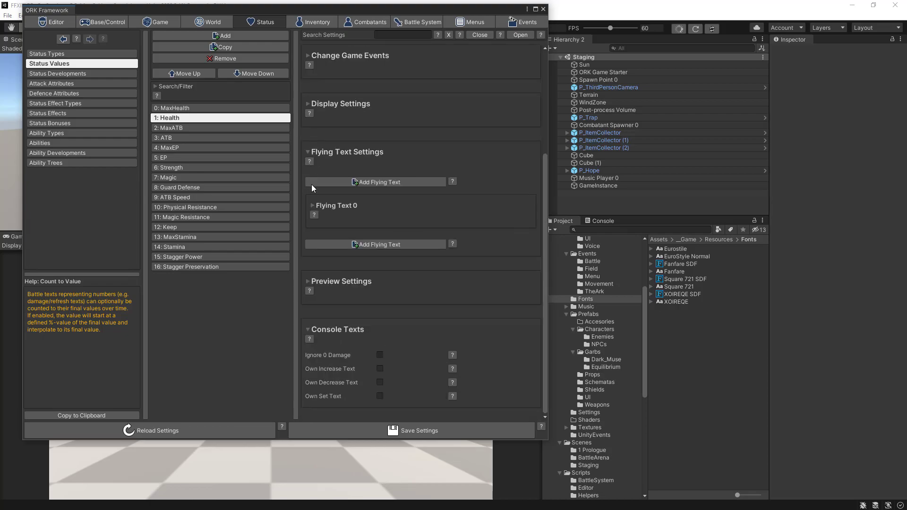
pyautogui.click(312, 206)
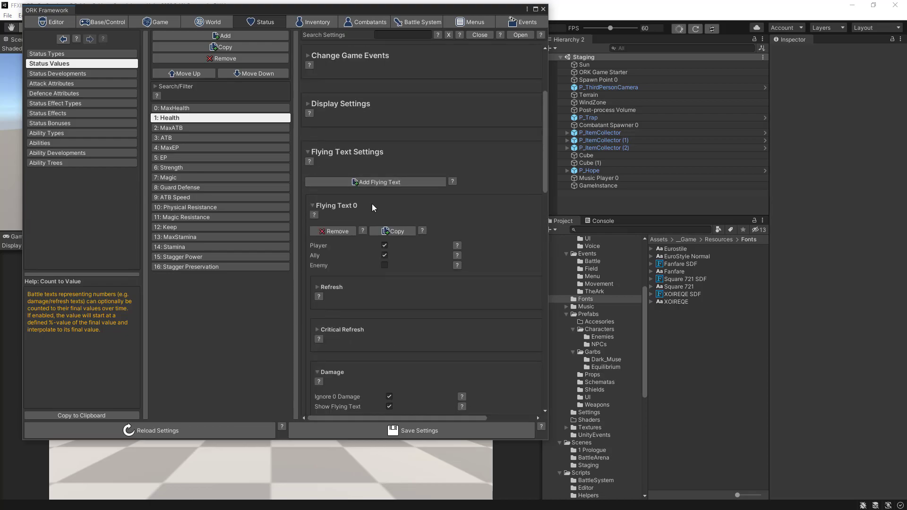
pyautogui.click(389, 232)
pyautogui.click(312, 206)
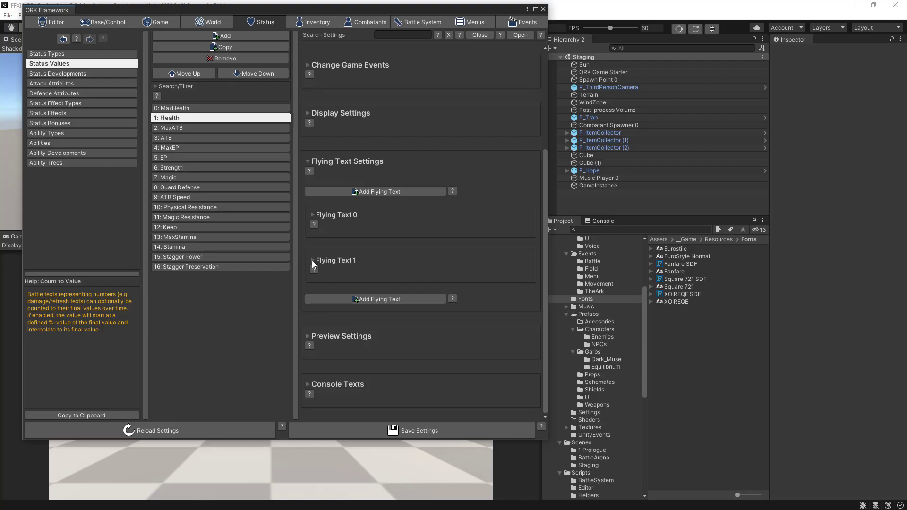
pyautogui.moveTo(552, 294); pyautogui.dragTo(783, 297)
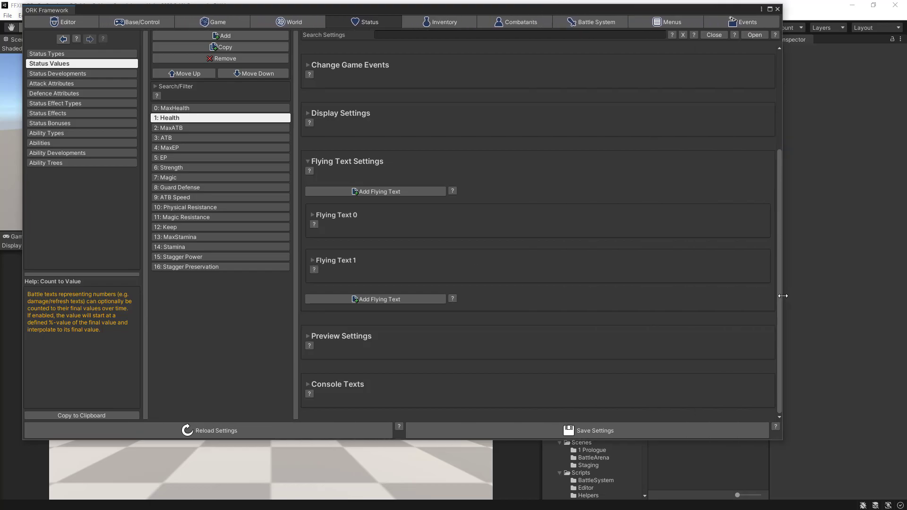
# Step: Expand Flying Text 1 of the Health status value and make it apply to Enemy only, excluding Player and Ally
pyautogui.click(311, 260)
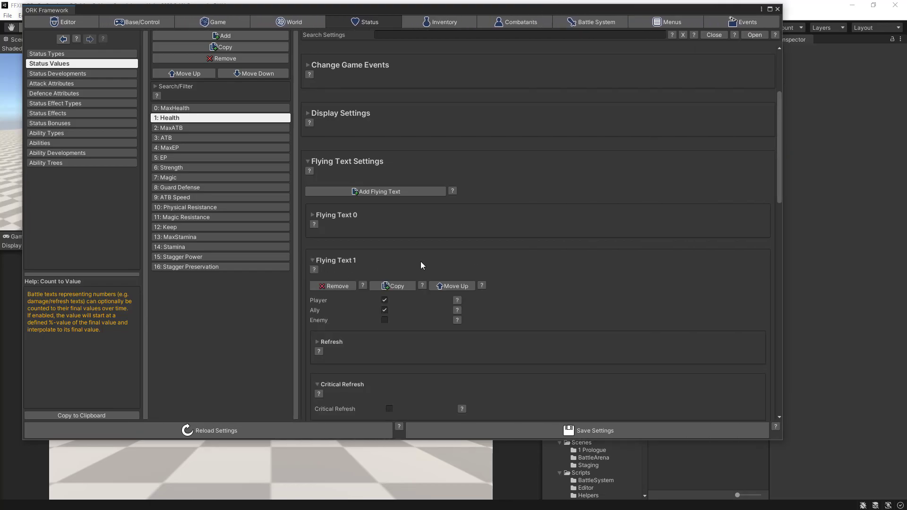
pyautogui.click(384, 320)
pyautogui.click(384, 310)
pyautogui.click(384, 300)
# Step: Disable Ignore 0 Damage in the Damage settings of Flying Text 1 and show the help for that option
pyautogui.scroll(-7, 562, 312)
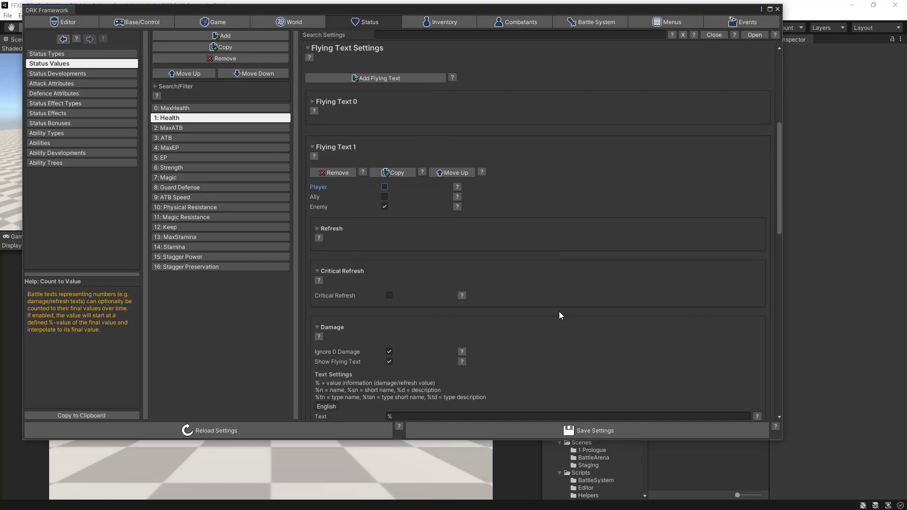
pyautogui.scroll(-5, 555, 312)
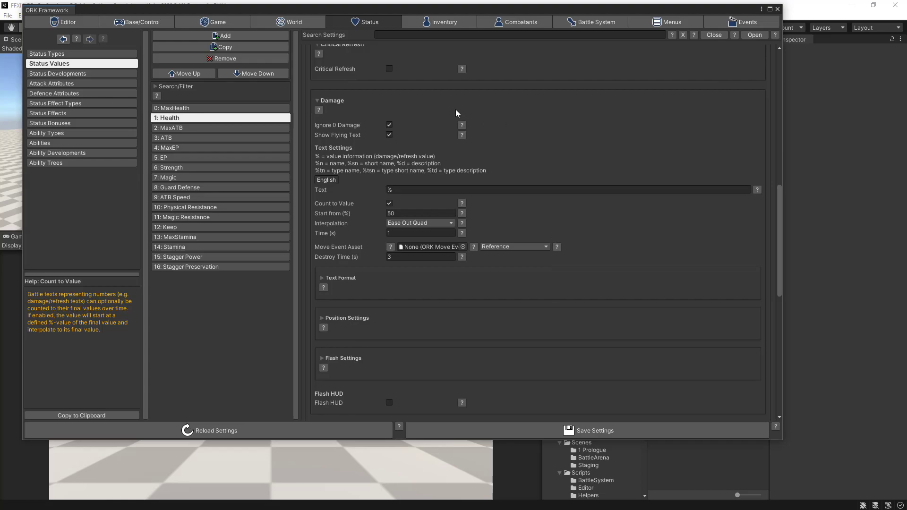
pyautogui.click(390, 125)
pyautogui.click(389, 125)
pyautogui.click(462, 125)
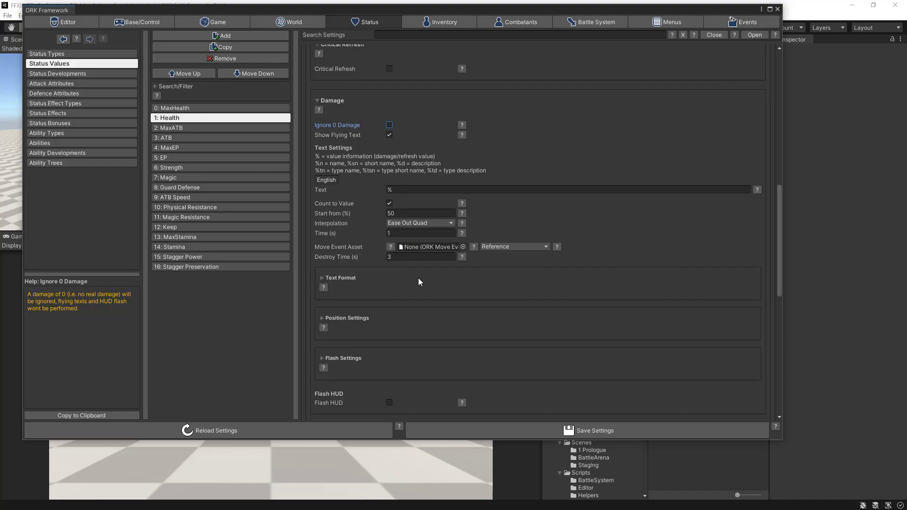
# Step: In Flying Text 1's damage text format, set the text color to Gray and the font size to 52
pyautogui.click(321, 277)
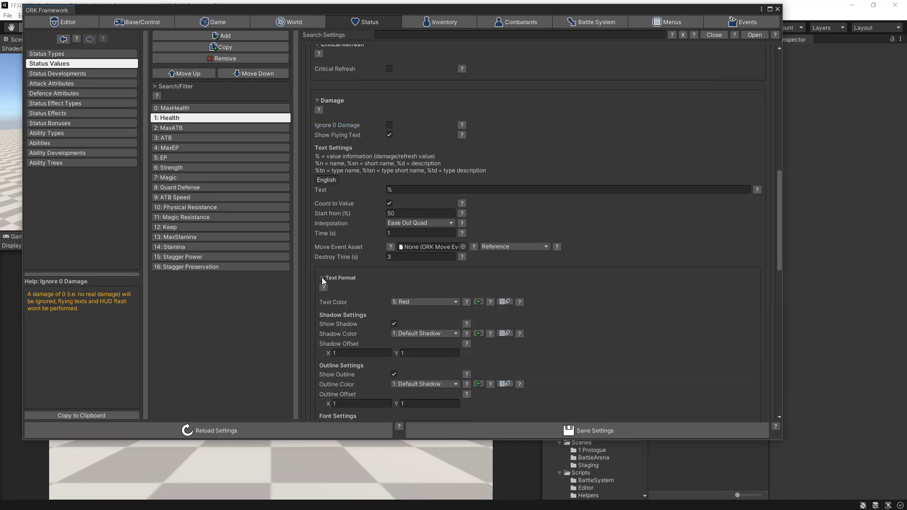
pyautogui.scroll(-5, 540, 280)
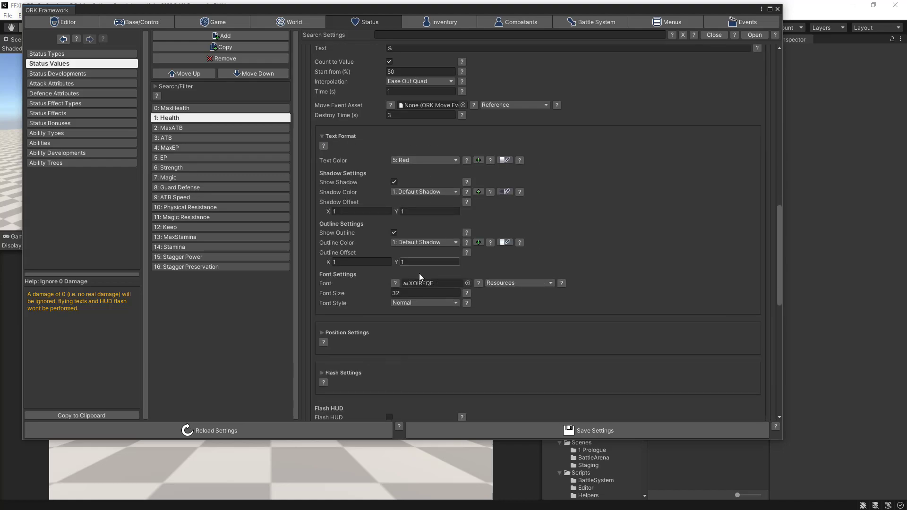
pyautogui.click(436, 161)
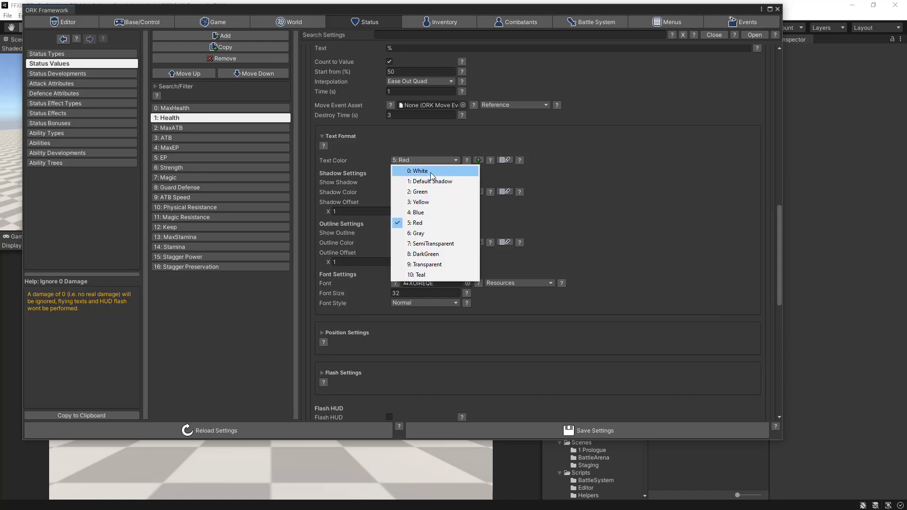
pyautogui.click(417, 236)
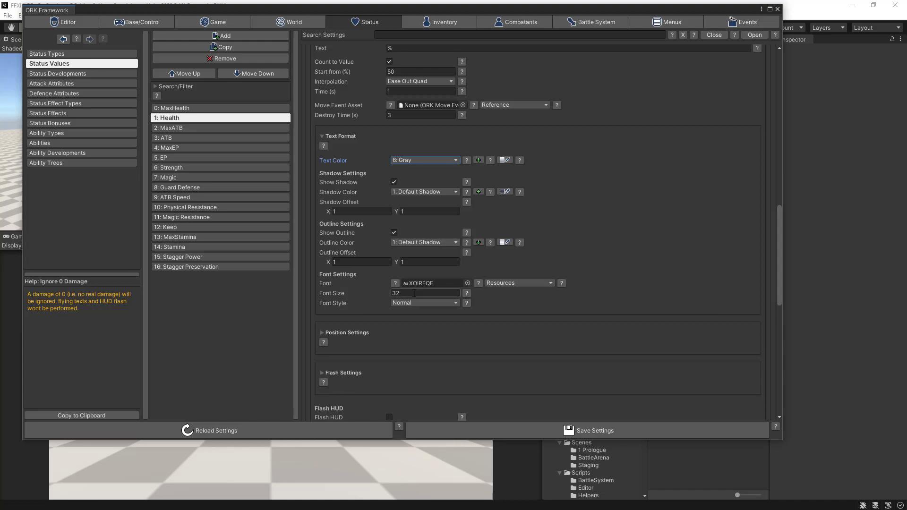
pyautogui.click(413, 293)
pyautogui.write('52')
pyautogui.scroll(-3, 533, 296)
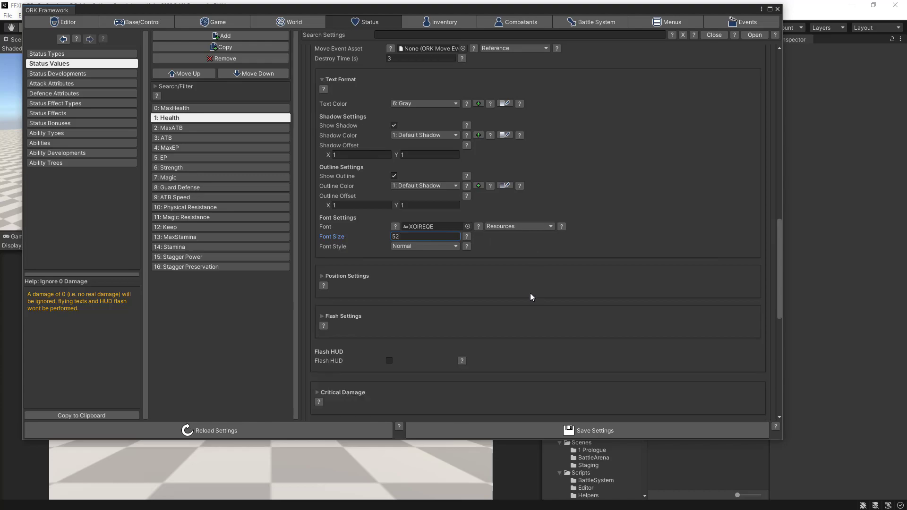
# Step: Expand the Critical Damage section of Flying Text 1 and save the settings
pyautogui.scroll(-6, 530, 297)
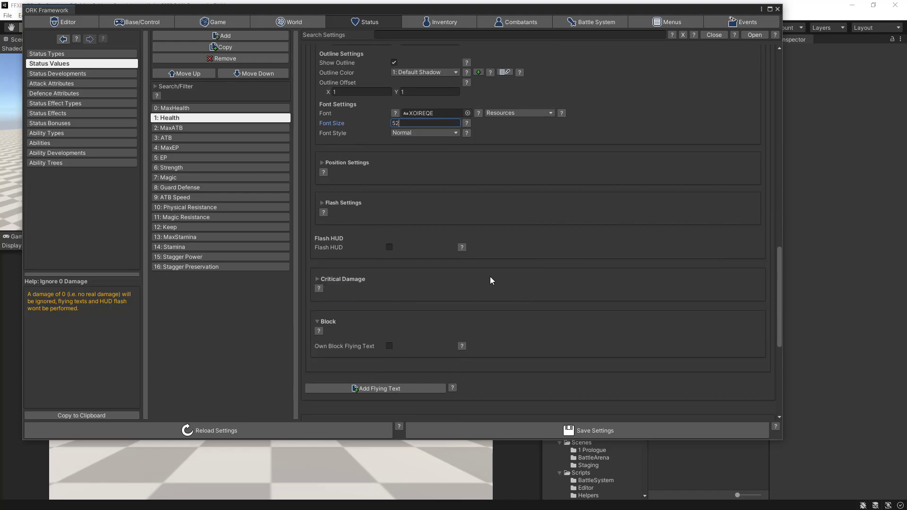
pyautogui.click(333, 278)
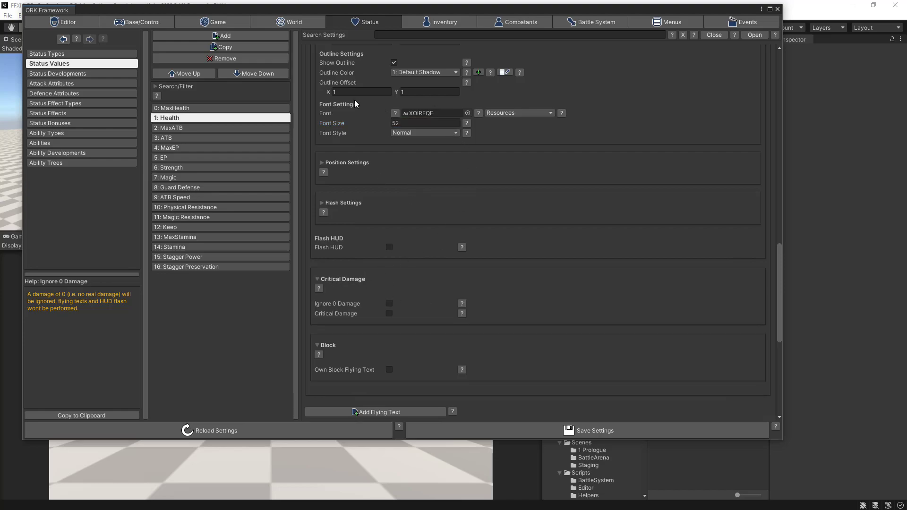
pyautogui.scroll(6, 484, 158)
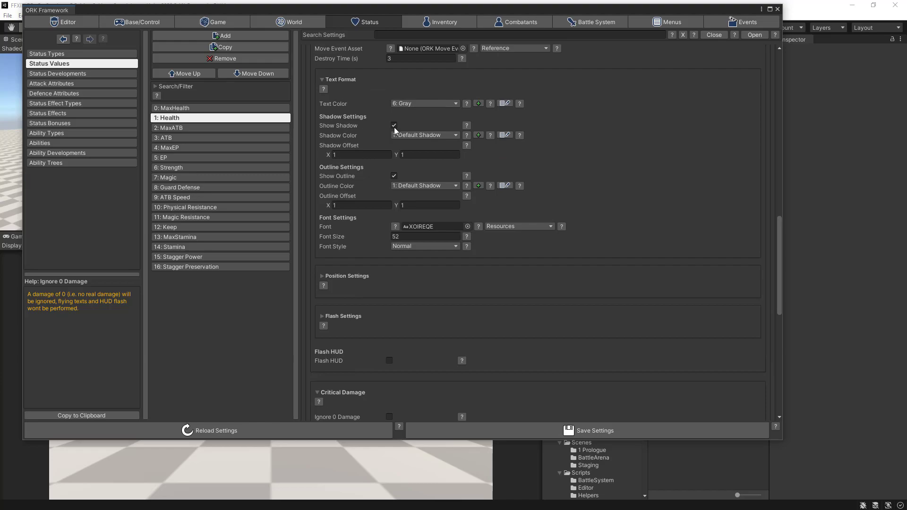
pyautogui.scroll(-3, 502, 286)
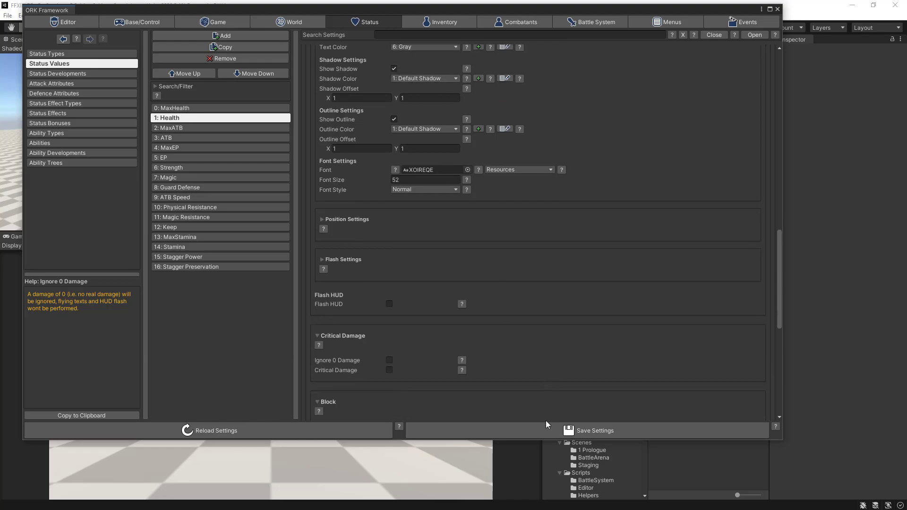
pyautogui.click(543, 432)
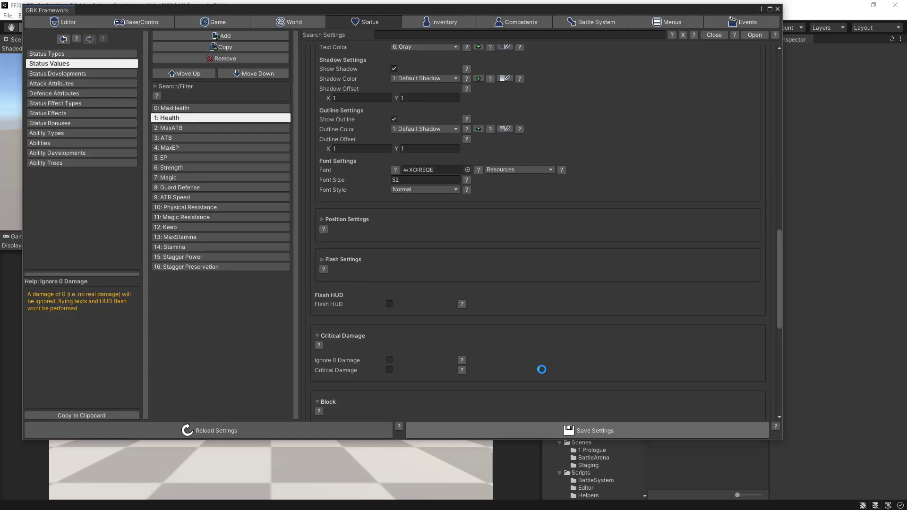
# Step: Enable separate Critical Damage settings with a flying text, and reduce that text to just %
pyautogui.scroll(-3, 541, 346)
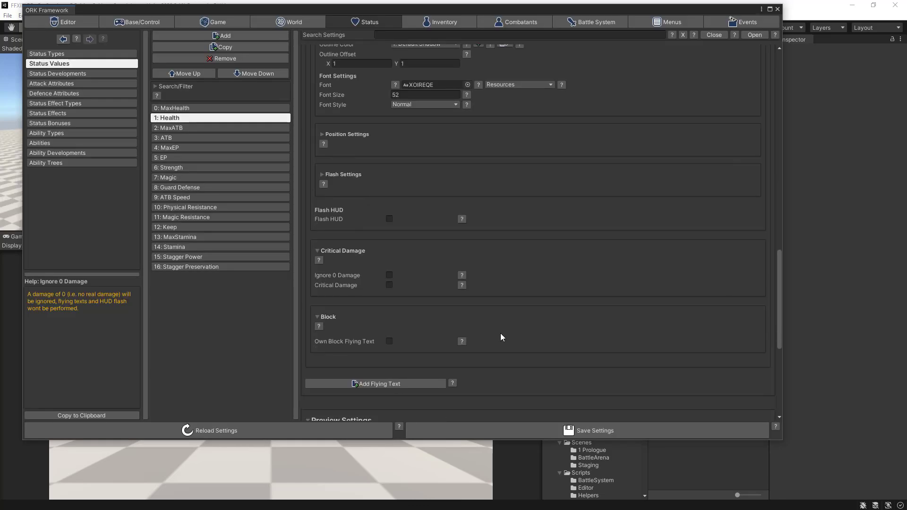
pyautogui.click(389, 285)
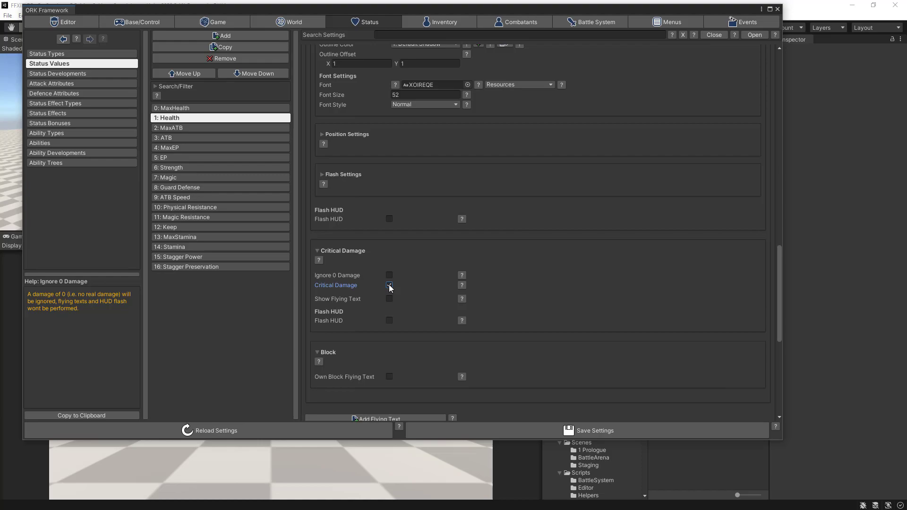
pyautogui.click(461, 286)
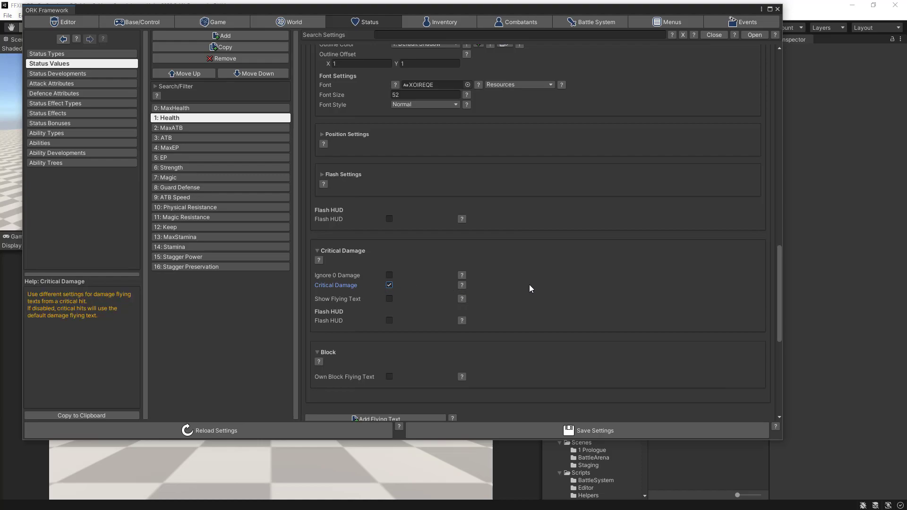
pyautogui.scroll(-3, 529, 284)
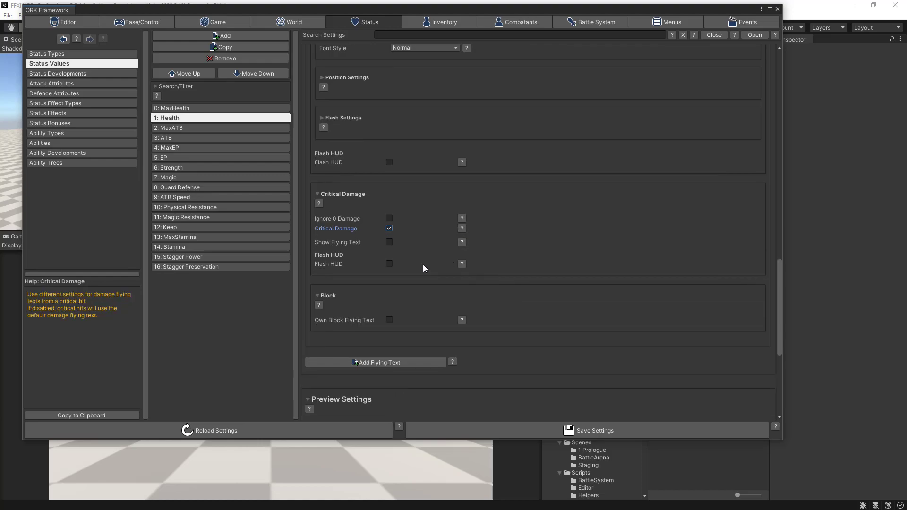
pyautogui.click(389, 242)
pyautogui.scroll(-4, 550, 242)
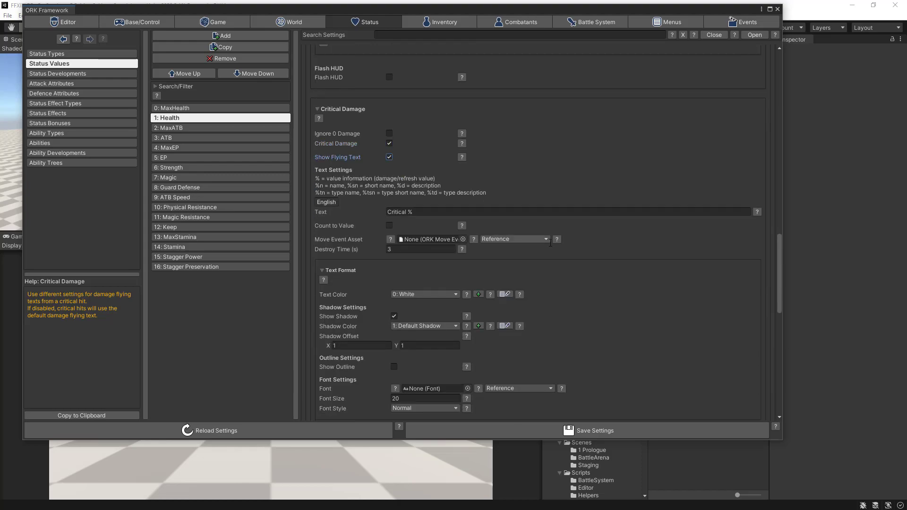
pyautogui.doubleClick(401, 214)
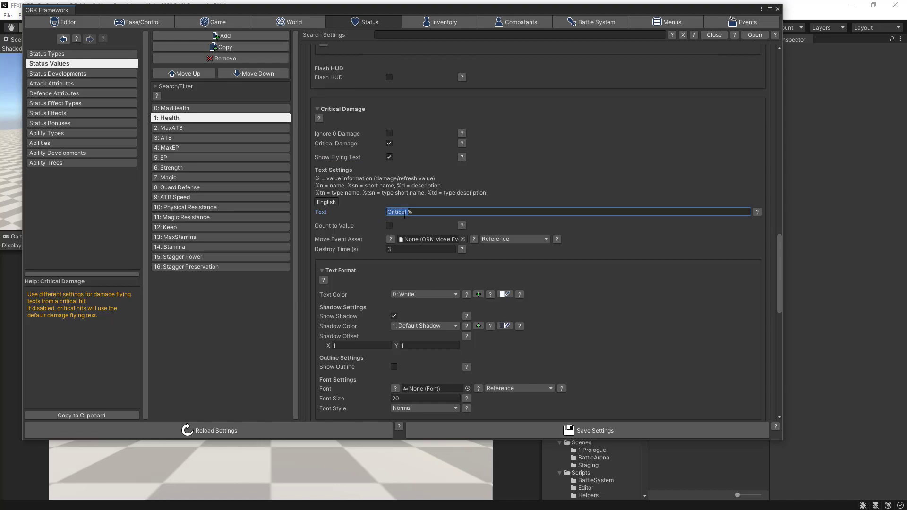
pyautogui.press('BackSpace')
# Step: Set the critical damage text color to Yellow and enable its outline
pyautogui.scroll(-2, 536, 270)
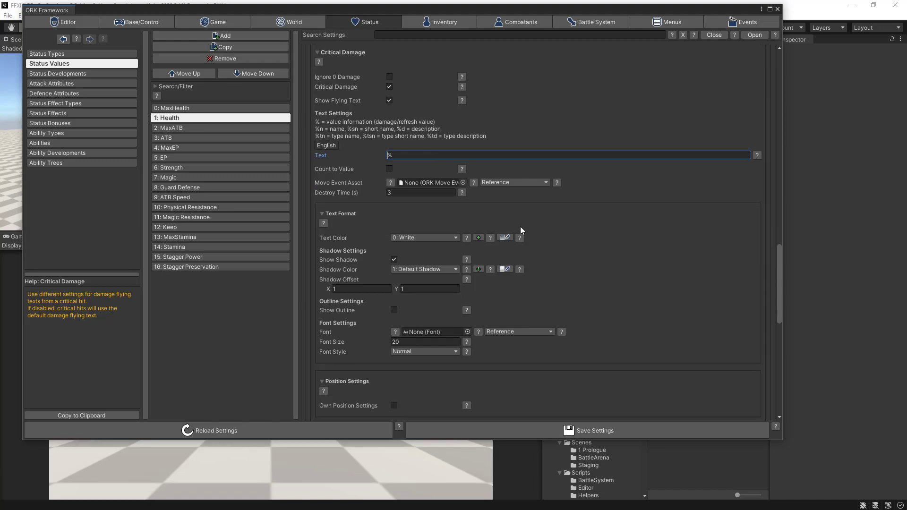
pyautogui.click(439, 238)
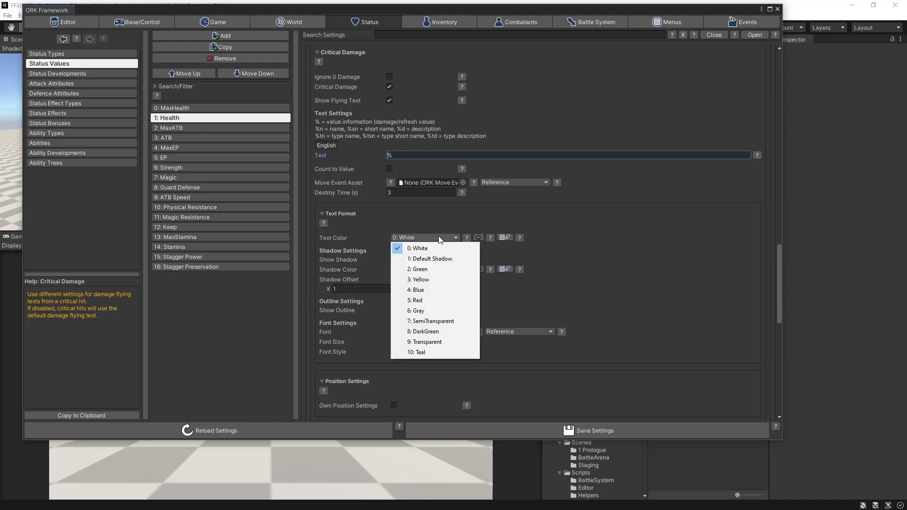
pyautogui.click(427, 280)
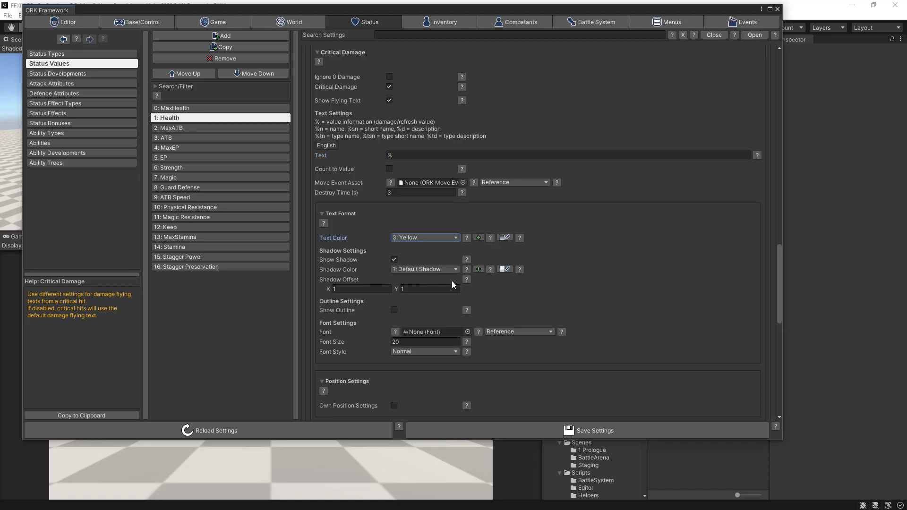
pyautogui.scroll(-1, 497, 307)
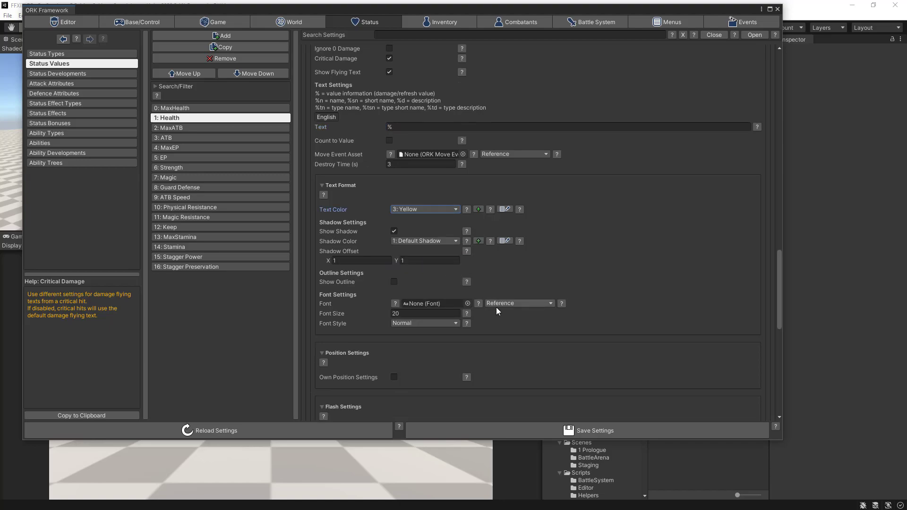
pyautogui.click(394, 282)
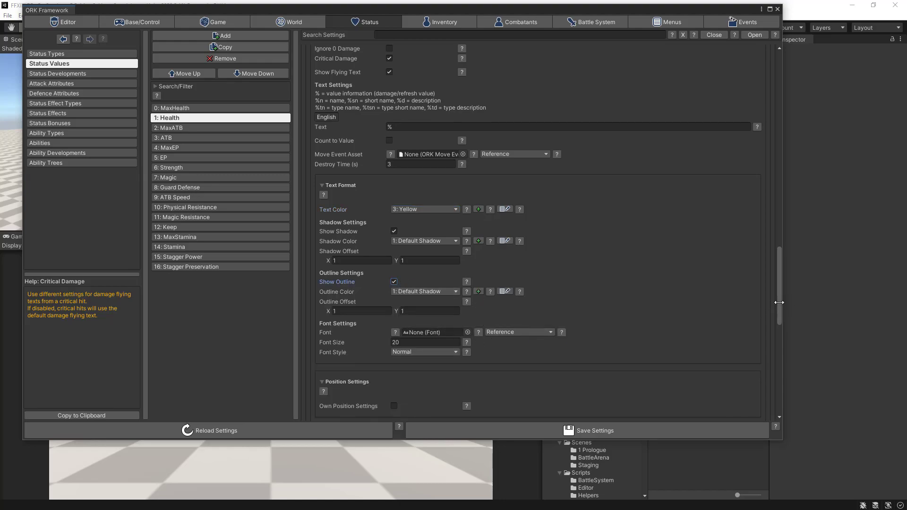
# Step: Narrow the ORK Framework window, assign the XOIREQE font to the critical damage text, and set its font source to Resources
pyautogui.moveTo(782, 302); pyautogui.dragTo(580, 302)
pyautogui.moveTo(670, 302); pyautogui.dragTo(421, 331)
pyautogui.click(520, 332)
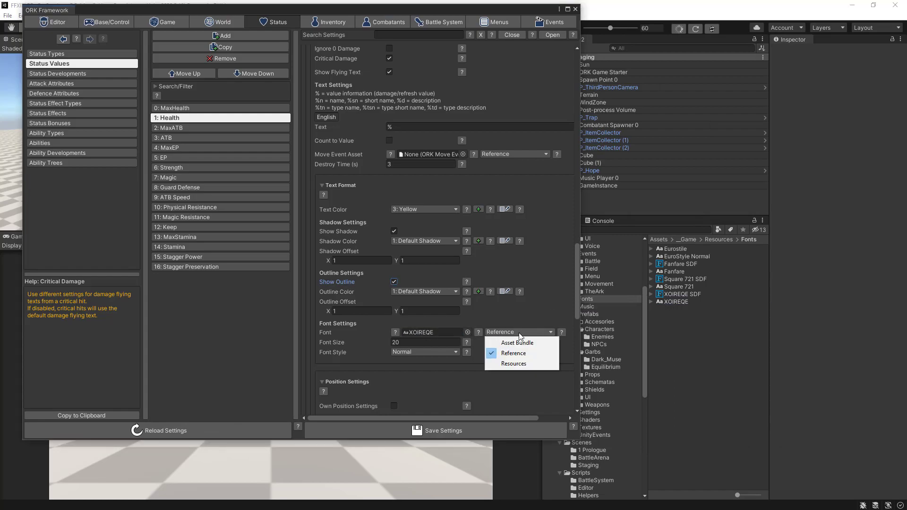
pyautogui.click(510, 364)
# Step: Set the critical damage text's font size to 68 and save the settings
pyautogui.click(404, 340)
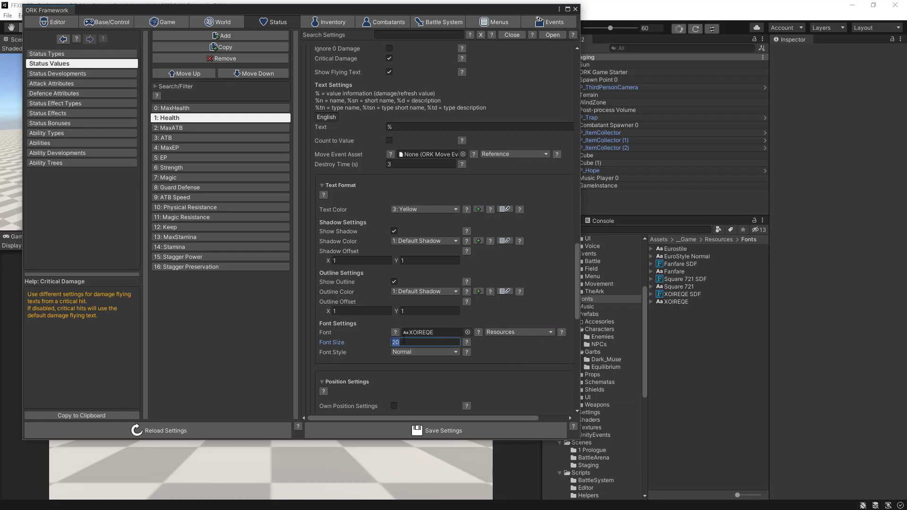
pyautogui.write('68')
pyautogui.scroll(-3, 505, 347)
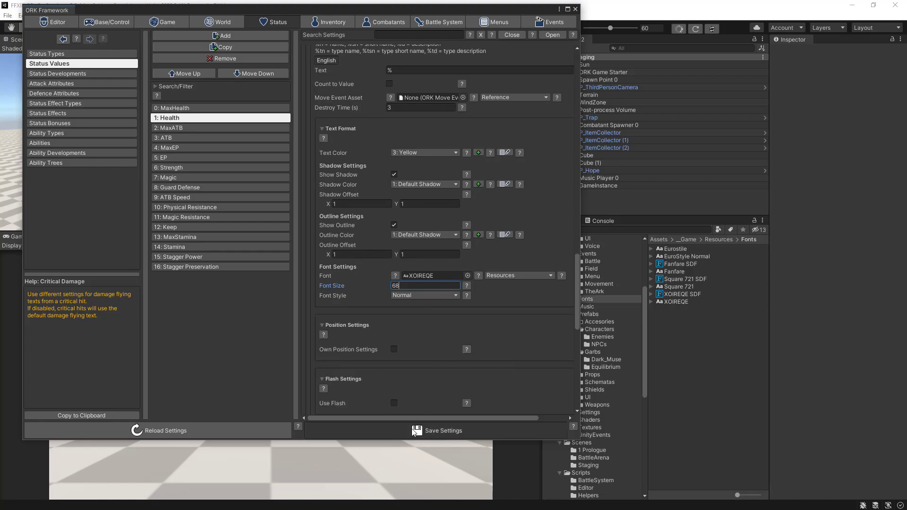
pyautogui.click(415, 431)
pyautogui.click(414, 431)
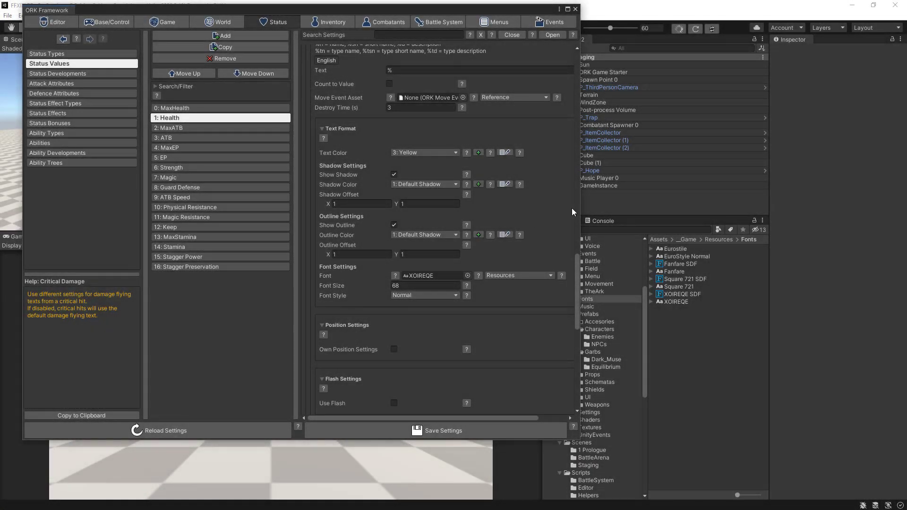
# Step: Widen the ORK Framework window again and create a new move event in the event editor
pyautogui.moveTo(581, 205); pyautogui.dragTo(757, 206)
pyautogui.click(718, 20)
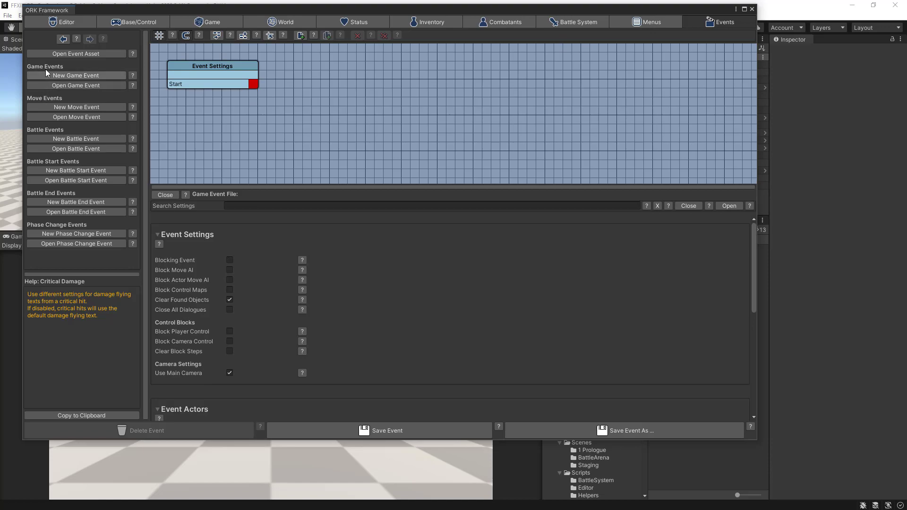
pyautogui.click(55, 119)
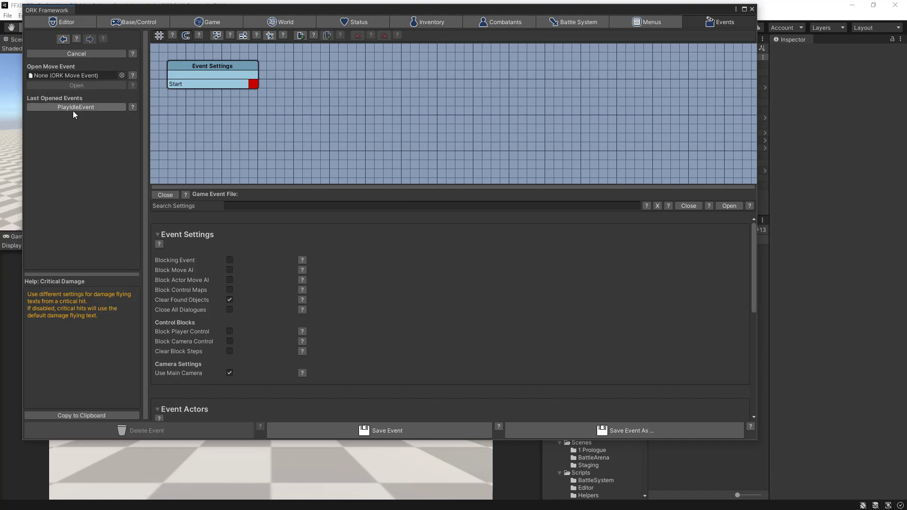
pyautogui.click(63, 53)
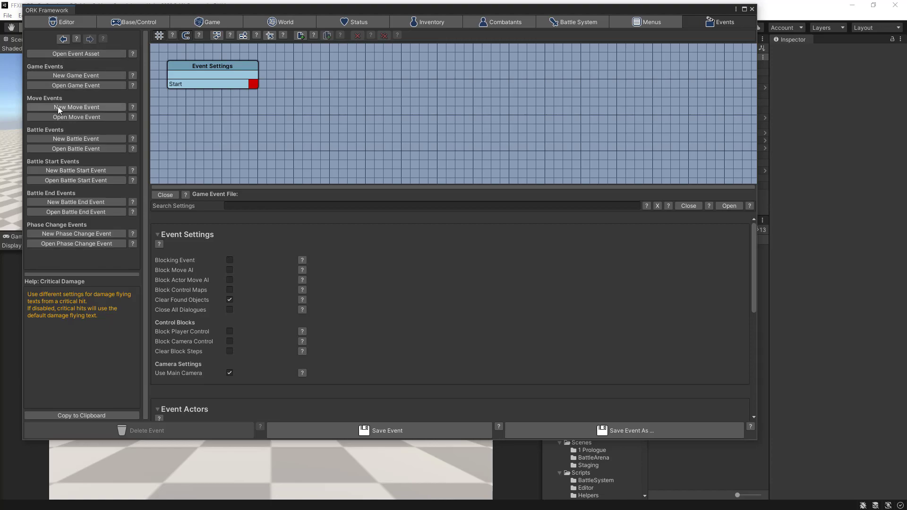
pyautogui.click(84, 107)
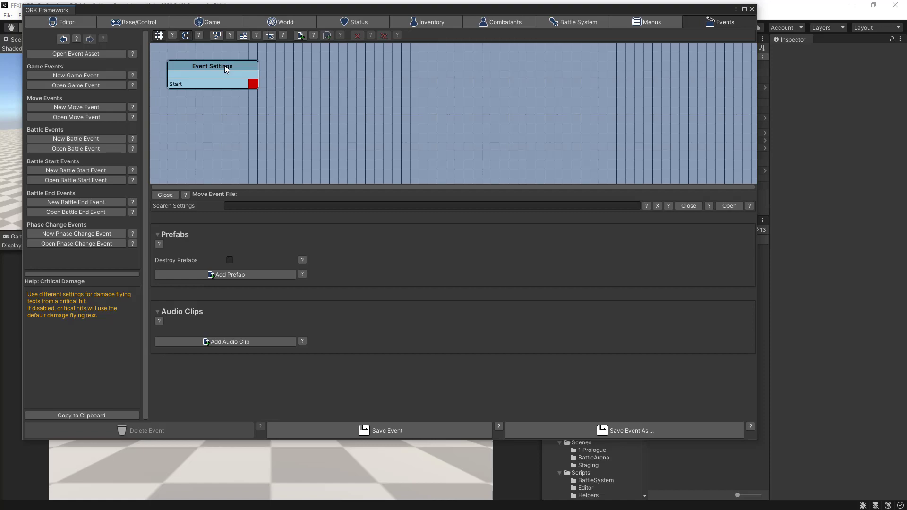
# Step: Add a Fade Object node directly below Event Settings and link the Start output to it
pyautogui.click(208, 111)
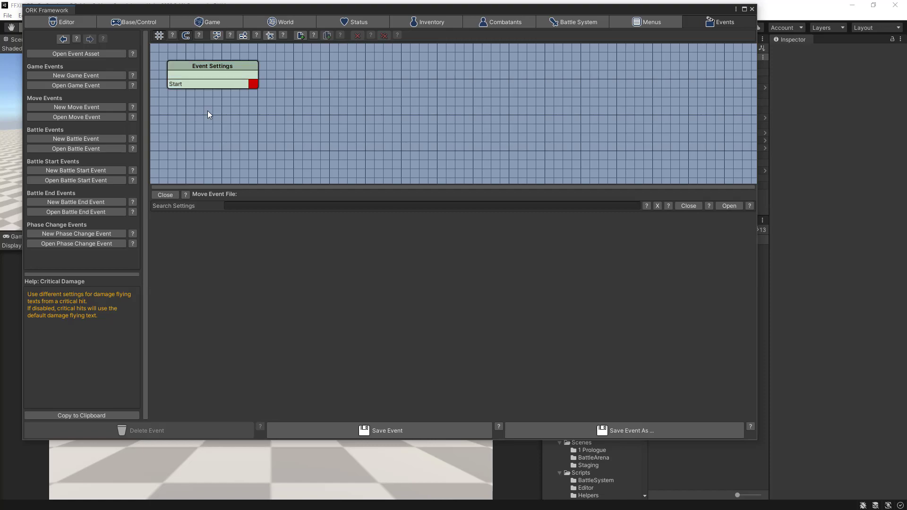
pyautogui.rightClick(208, 114)
pyautogui.moveTo(227, 117)
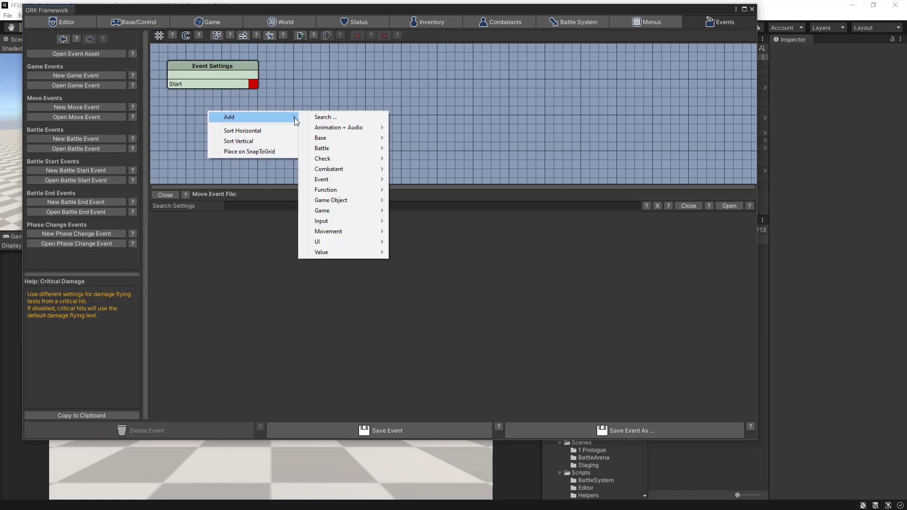
pyautogui.moveTo(343, 130)
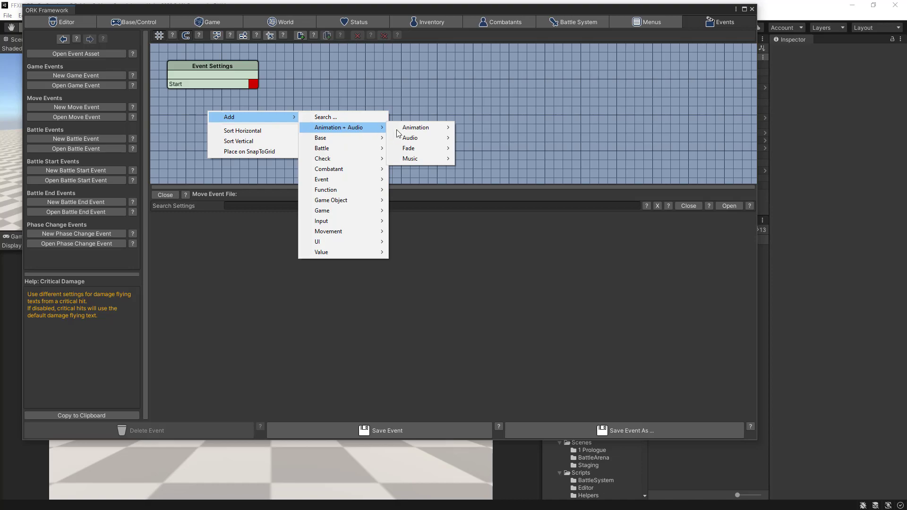
pyautogui.moveTo(410, 149)
pyautogui.click(474, 161)
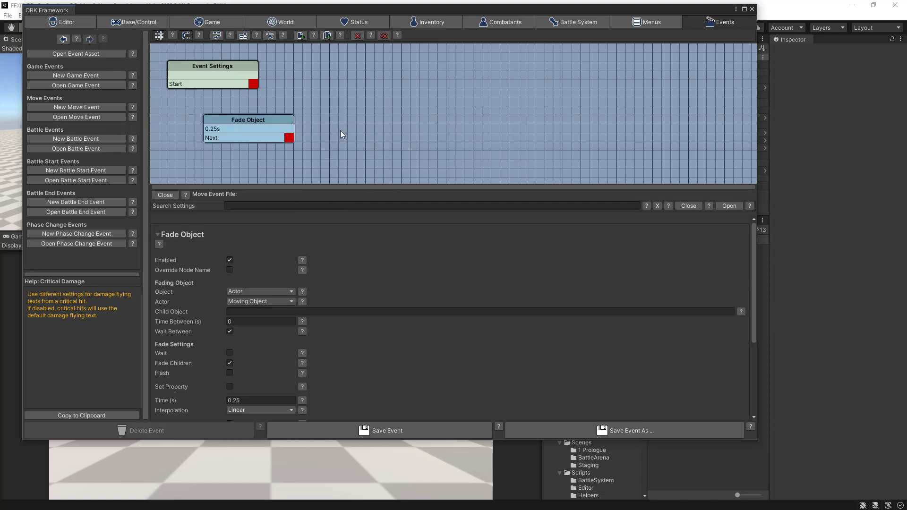
pyautogui.moveTo(259, 121); pyautogui.dragTo(235, 118)
pyautogui.moveTo(226, 108)
pyautogui.mouseDown()
pyautogui.moveTo(254, 85)
pyautogui.moveTo(250, 110)
pyautogui.moveTo(236, 108)
pyautogui.mouseUp()
pyautogui.click(228, 104)
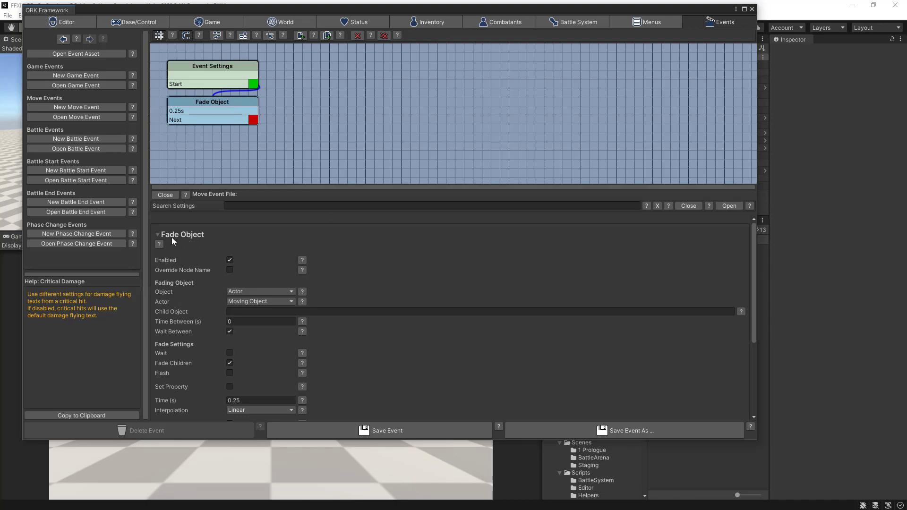
# Step: Disable Wait Between and Fade Children on the Fade Object node
pyautogui.scroll(-3, 364, 289)
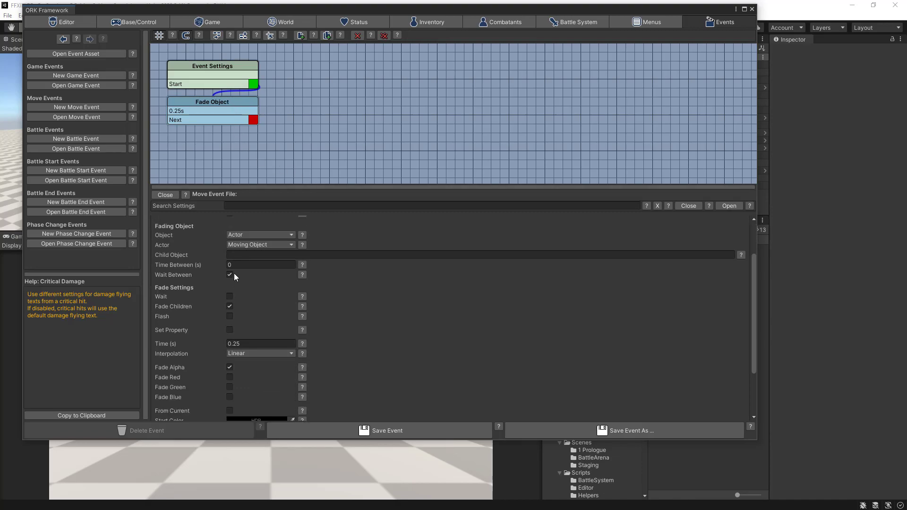
pyautogui.click(303, 274)
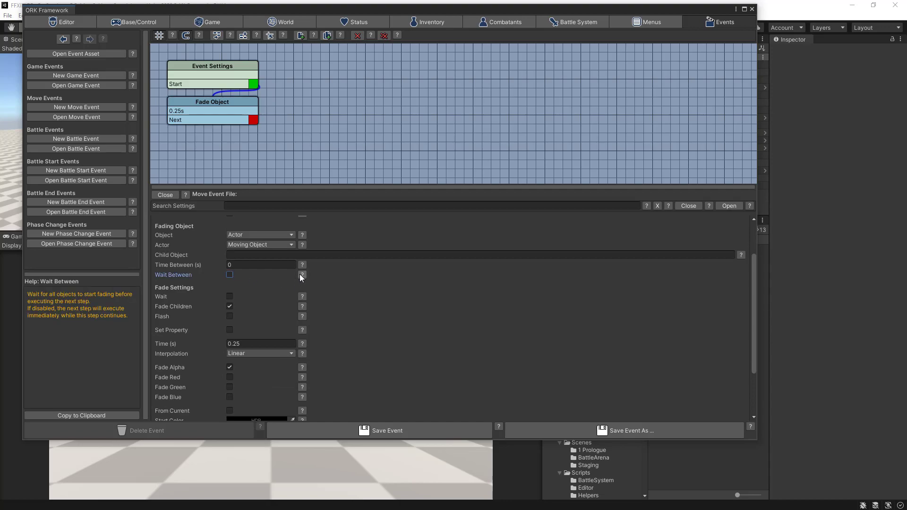
pyautogui.scroll(-2, 346, 283)
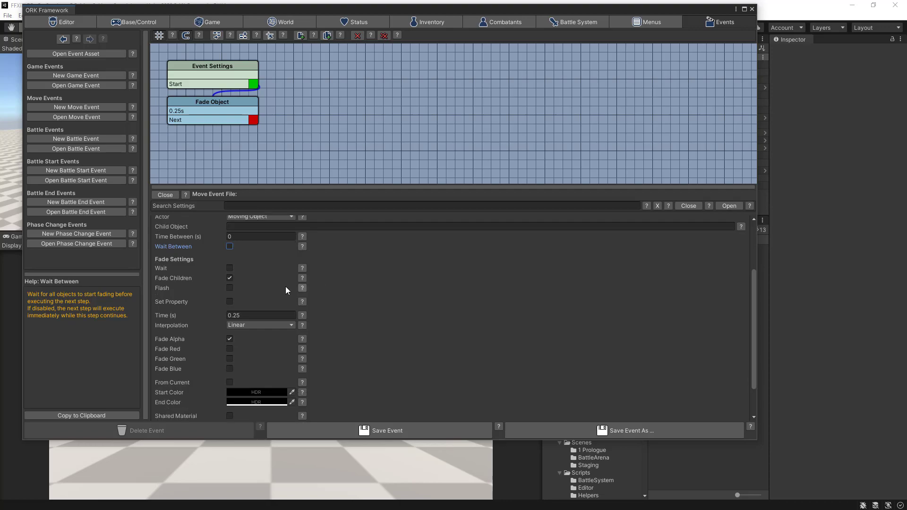
pyautogui.click(230, 278)
pyautogui.click(250, 316)
# Step: Set the Fade Object's start color alpha to 0 and its end color alpha to 255
pyautogui.scroll(-3, 379, 347)
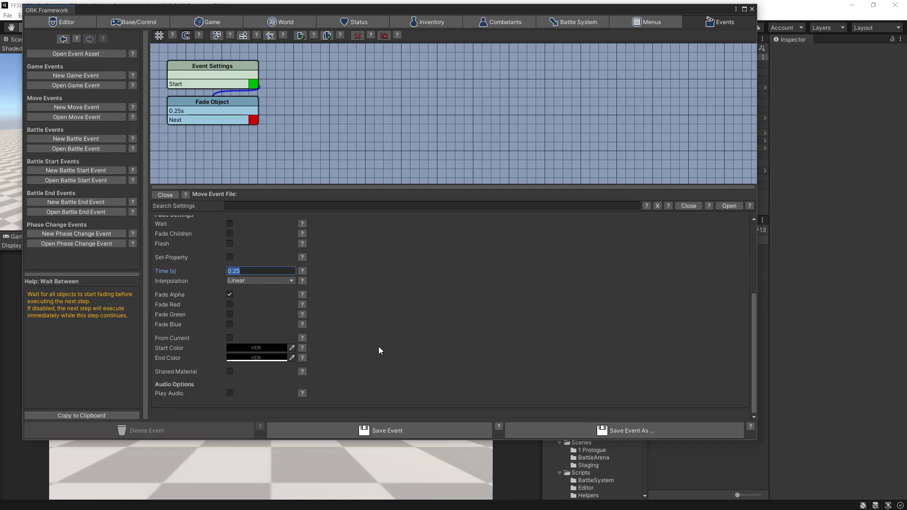
pyautogui.click(248, 348)
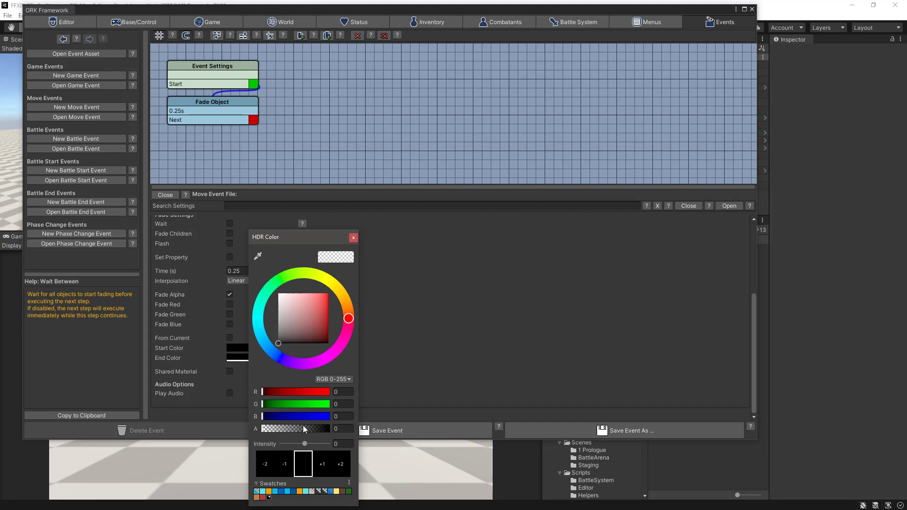
pyautogui.moveTo(274, 428); pyautogui.dragTo(261, 428)
pyautogui.click(354, 238)
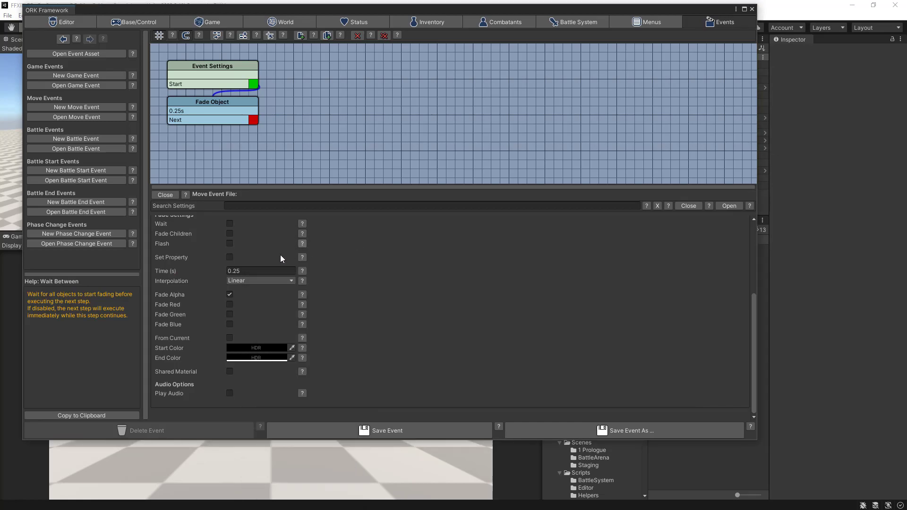
pyautogui.click(238, 359)
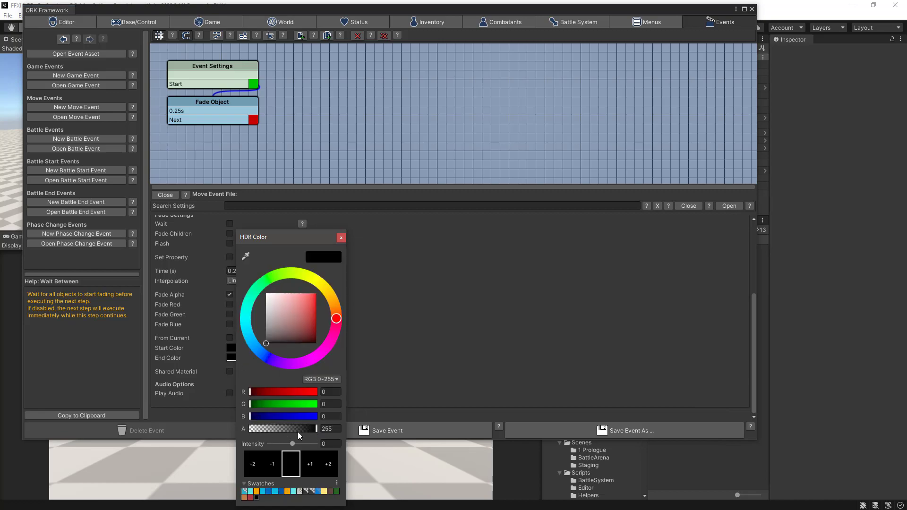
pyautogui.moveTo(275, 428); pyautogui.dragTo(316, 428)
pyautogui.click(341, 238)
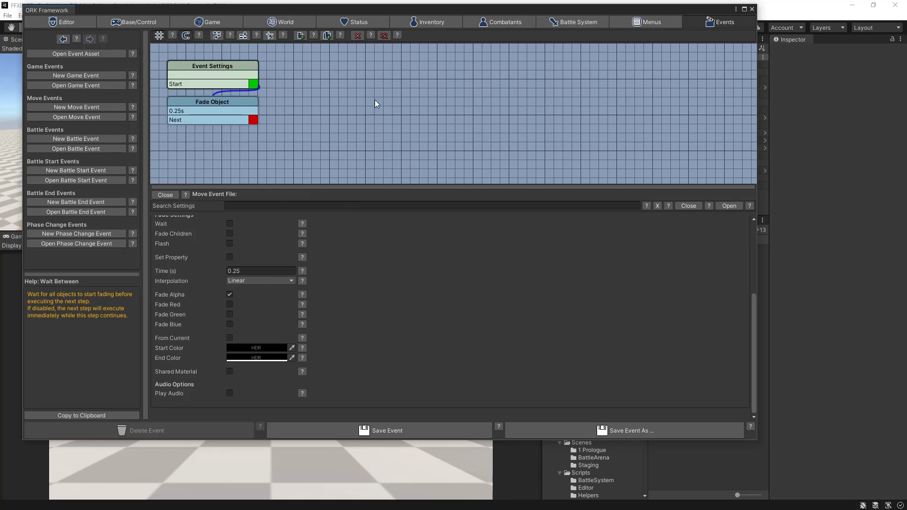
# Step: Add a Wait node below the Fade Object node and link the Fade Object's Next output to it
pyautogui.rightClick(274, 112)
pyautogui.moveTo(354, 121)
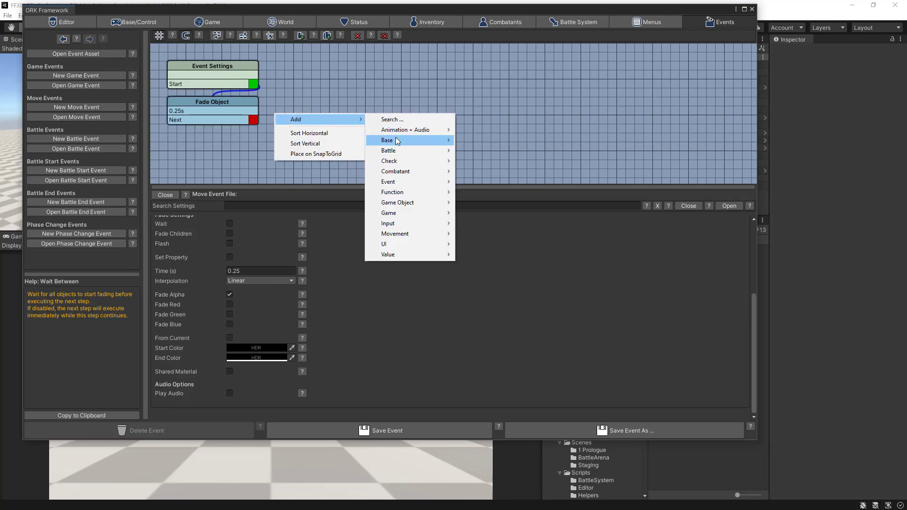
pyautogui.moveTo(396, 141)
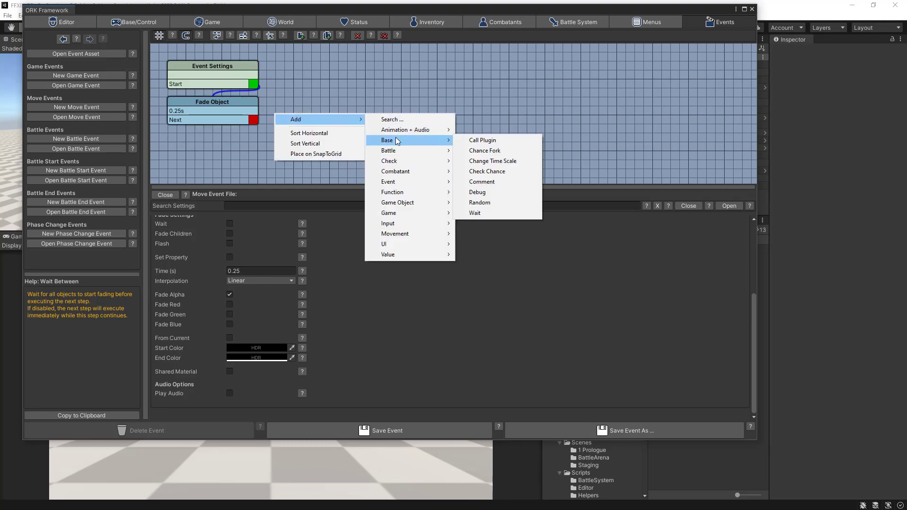
pyautogui.click(475, 213)
pyautogui.moveTo(298, 121); pyautogui.dragTo(197, 139)
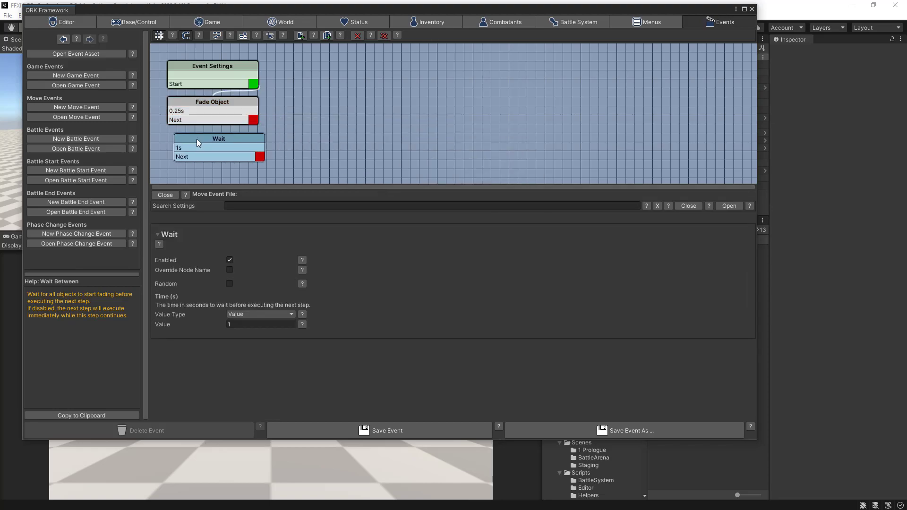
pyautogui.moveTo(252, 119); pyautogui.dragTo(227, 137)
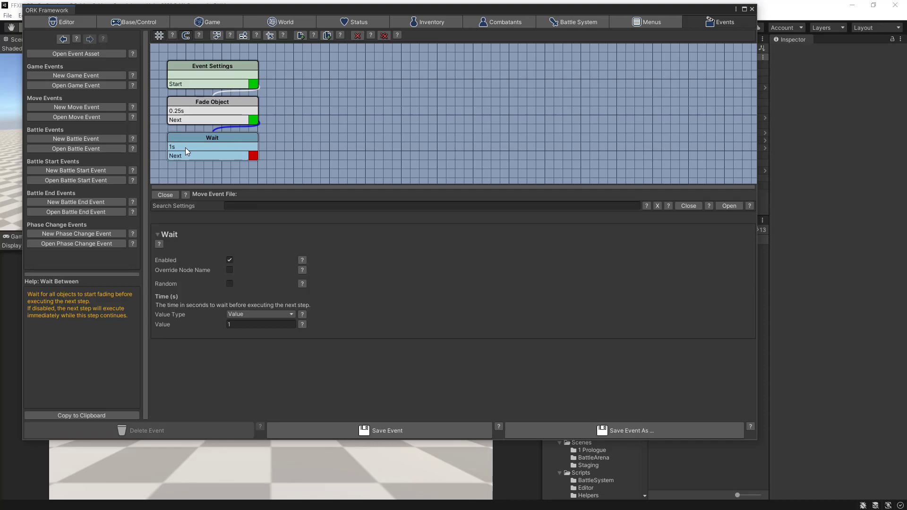
# Step: Add a Move Into Direction node beside Event Settings and link the Wait node's Next output to it
pyautogui.rightClick(294, 110)
pyautogui.moveTo(330, 116)
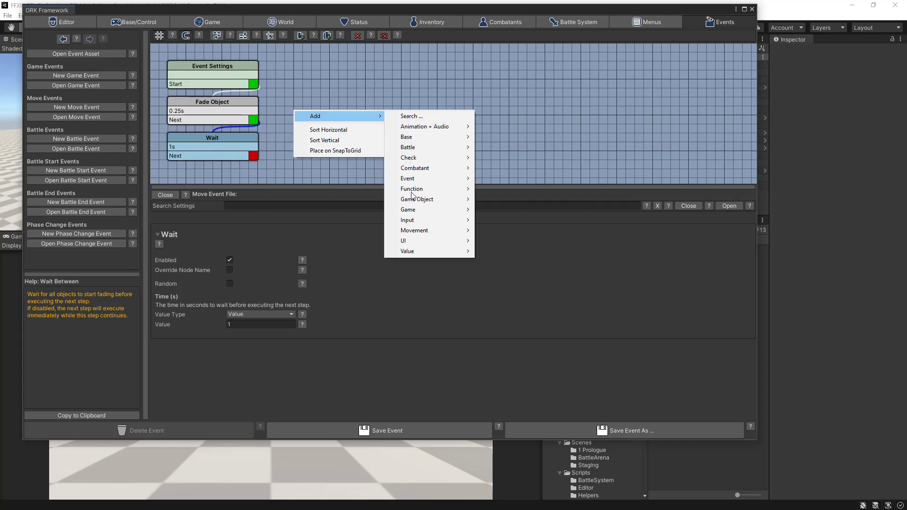
pyautogui.moveTo(427, 231)
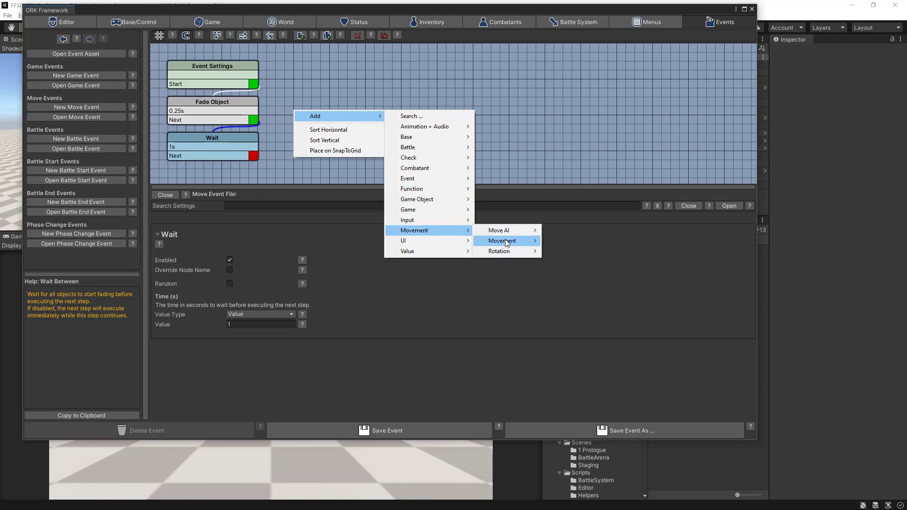
pyautogui.moveTo(505, 242)
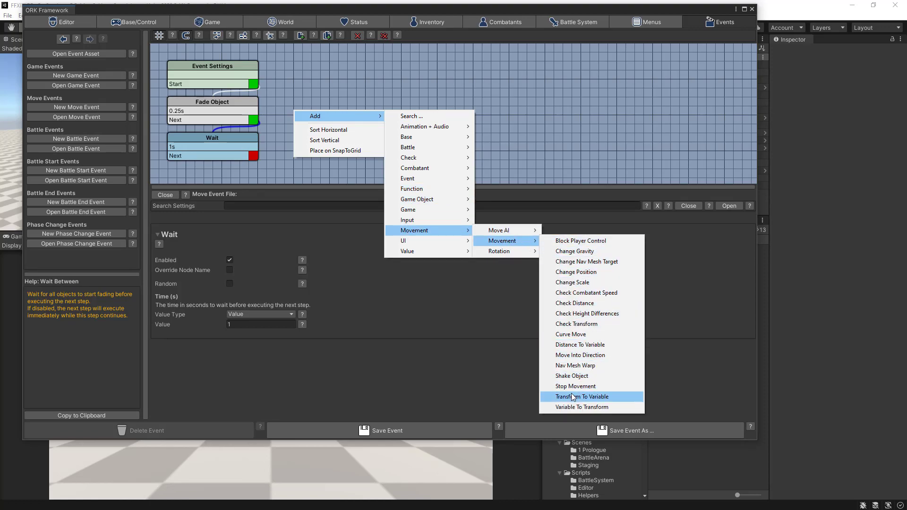
pyautogui.click(575, 358)
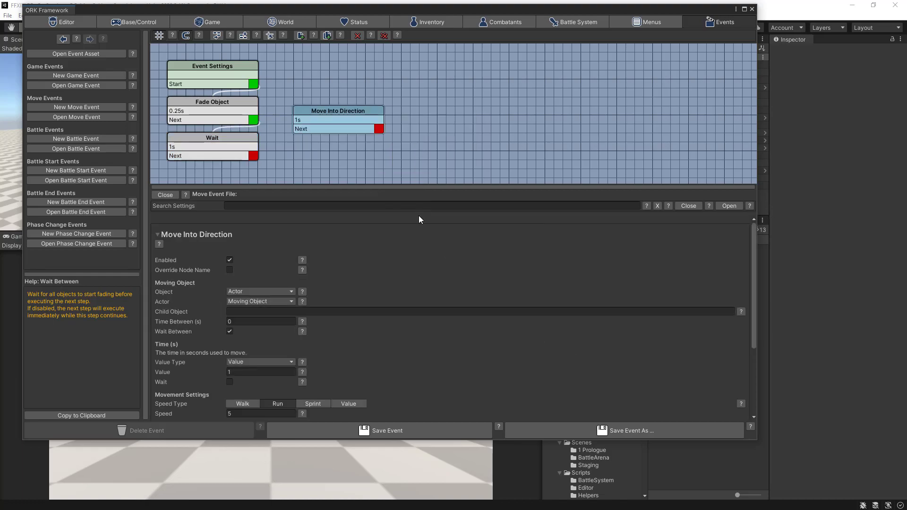
pyautogui.moveTo(349, 109); pyautogui.dragTo(352, 67)
pyautogui.moveTo(254, 154); pyautogui.dragTo(324, 67)
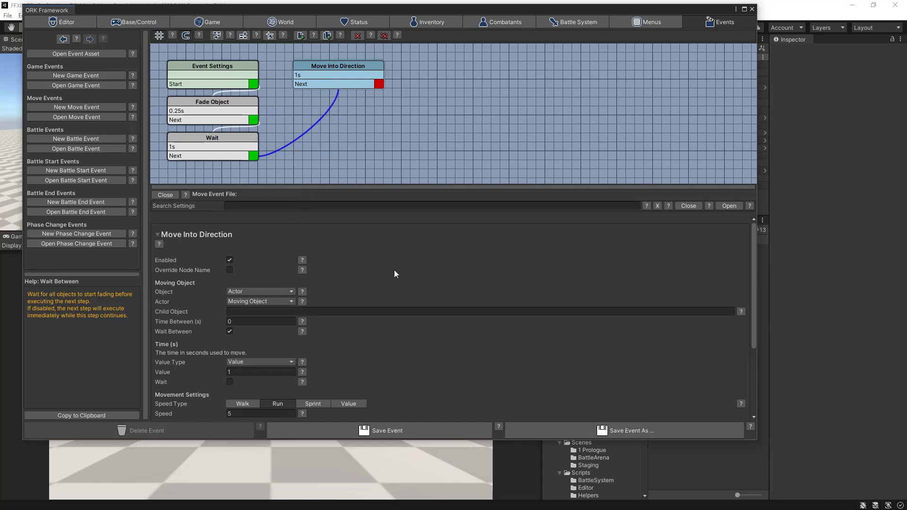
# Step: Disable Wait Between on the Move Into Direction node, and set its speed type to Value with a speed of 1
pyautogui.scroll(-3, 393, 271)
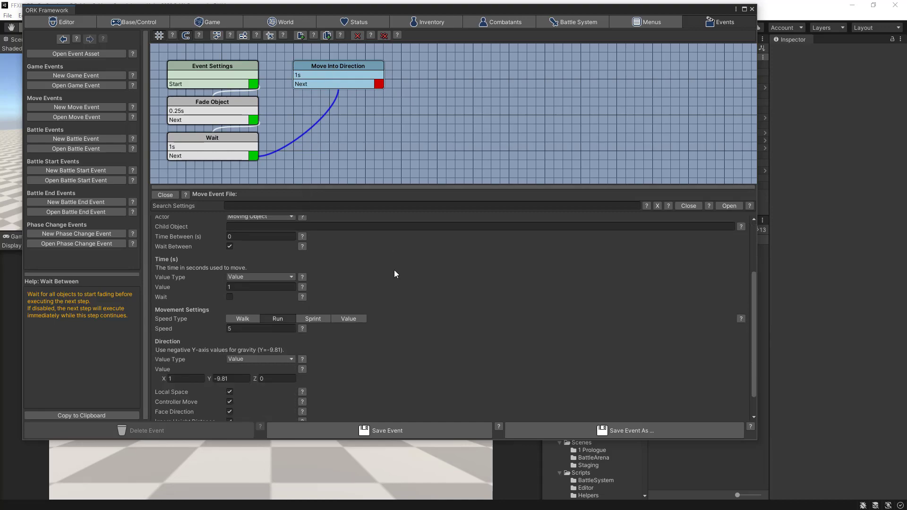
pyautogui.click(230, 247)
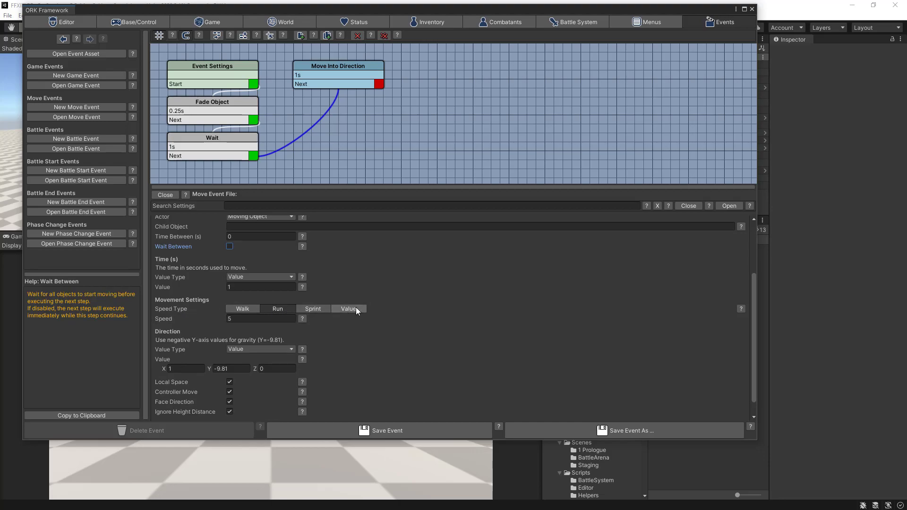
pyautogui.click(239, 319)
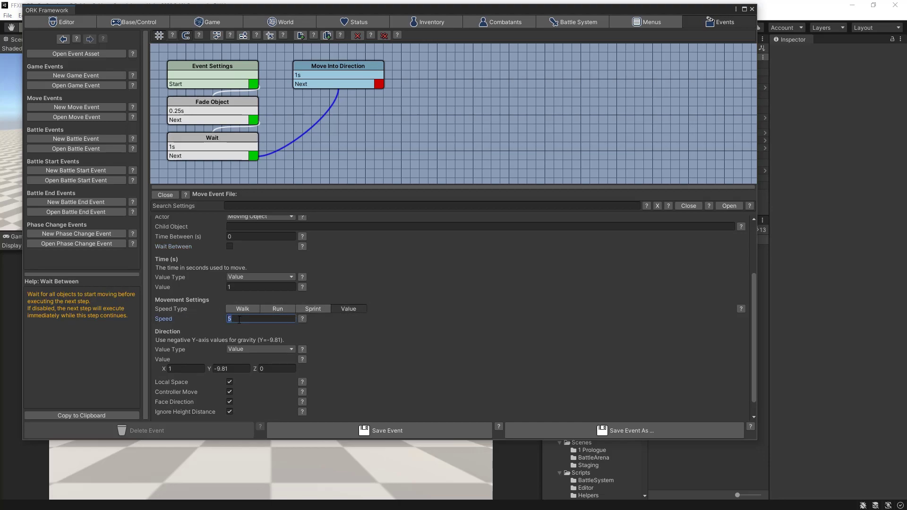
pyautogui.write('1')
pyautogui.scroll(-1, 343, 321)
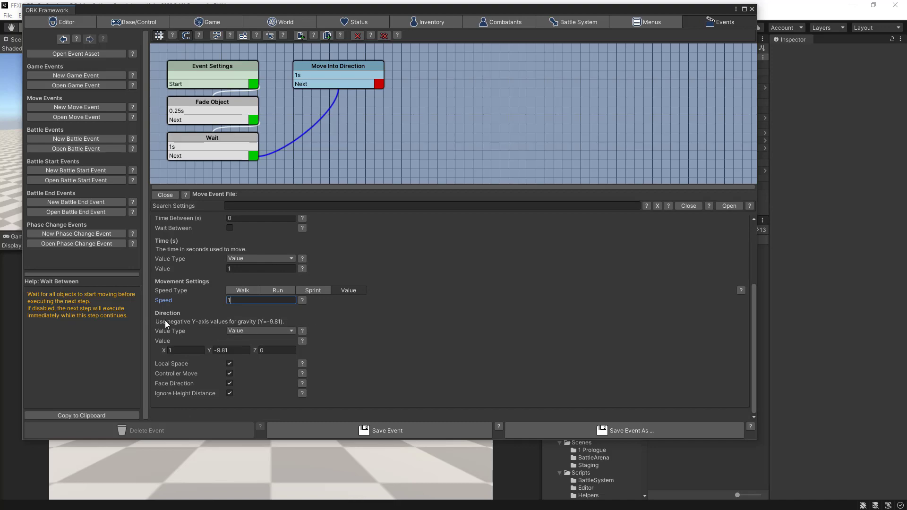
# Step: Set the movement direction's Y value to 1 and disable Controller Move and Face Direction
pyautogui.click(235, 350)
pyautogui.write('1')
pyautogui.click(230, 384)
pyautogui.click(300, 394)
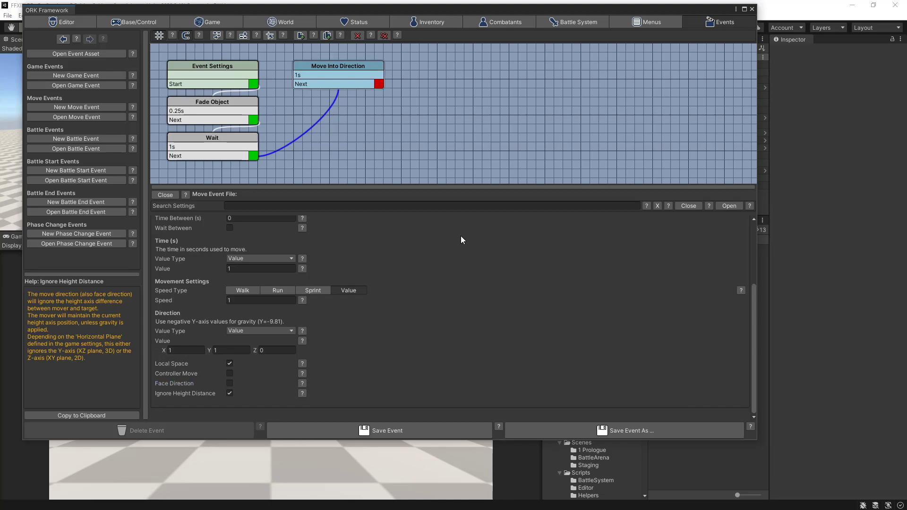
# Step: Add a second Wait node beside Move Into Direction and link that node's Next output to it
pyautogui.rightClick(426, 110)
pyautogui.moveTo(450, 116)
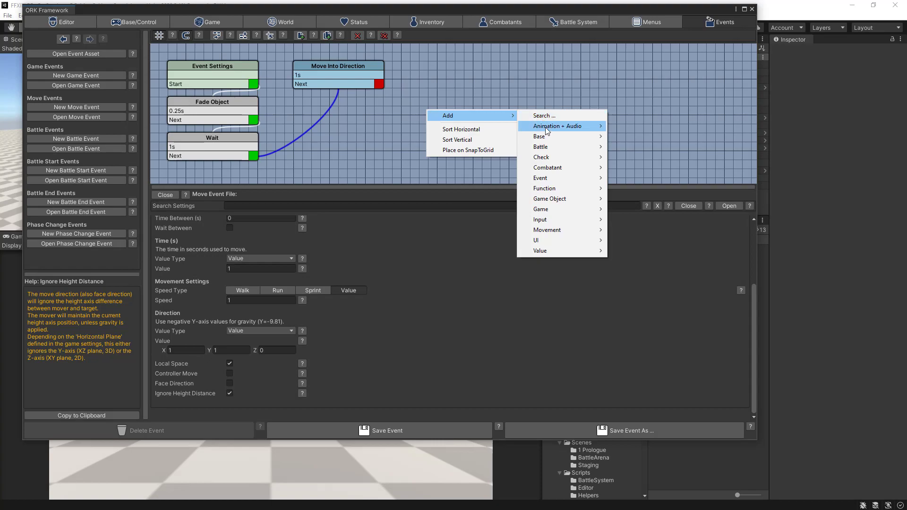
pyautogui.moveTo(537, 138)
pyautogui.click(636, 212)
pyautogui.moveTo(463, 112); pyautogui.dragTo(461, 65)
pyautogui.moveTo(380, 84); pyautogui.dragTo(452, 67)
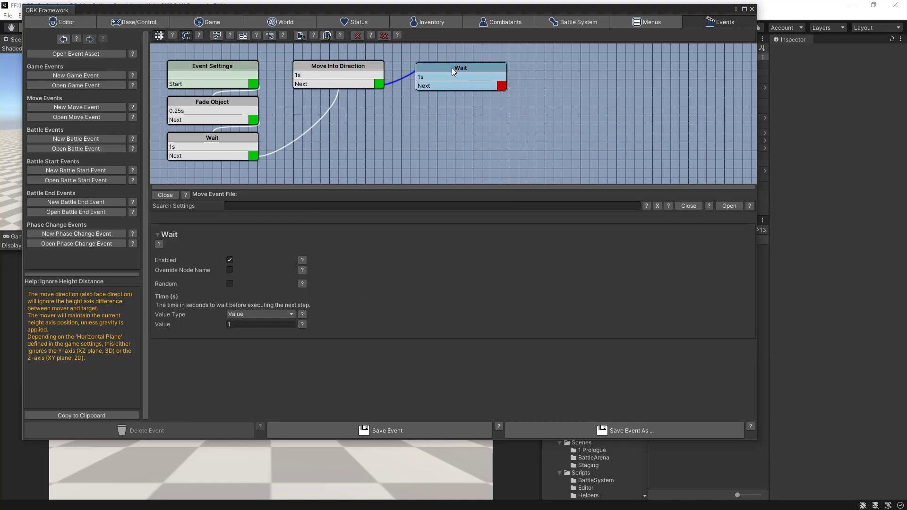
# Step: Set the second Wait node's time to 1.5 seconds and move the node closer to Move Into Direction
pyautogui.click(274, 325)
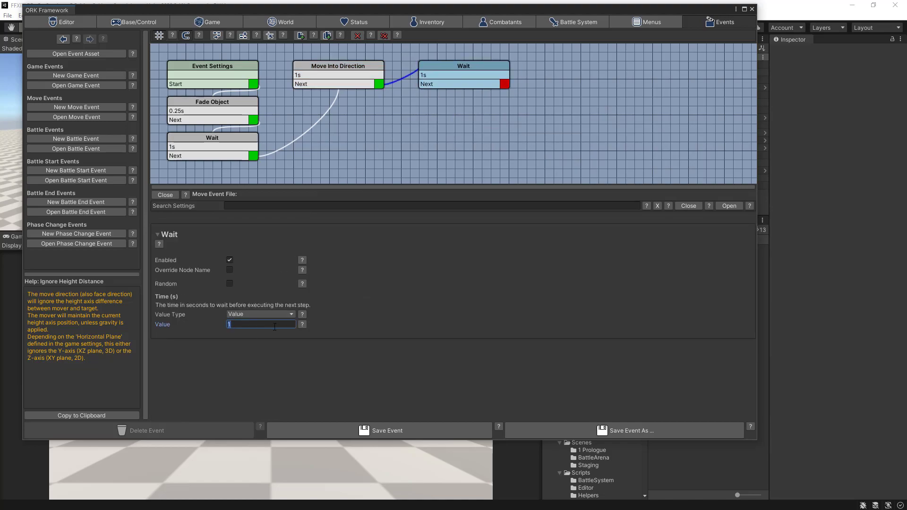
pyautogui.write('.5')
pyautogui.moveTo(488, 67); pyautogui.dragTo(470, 68)
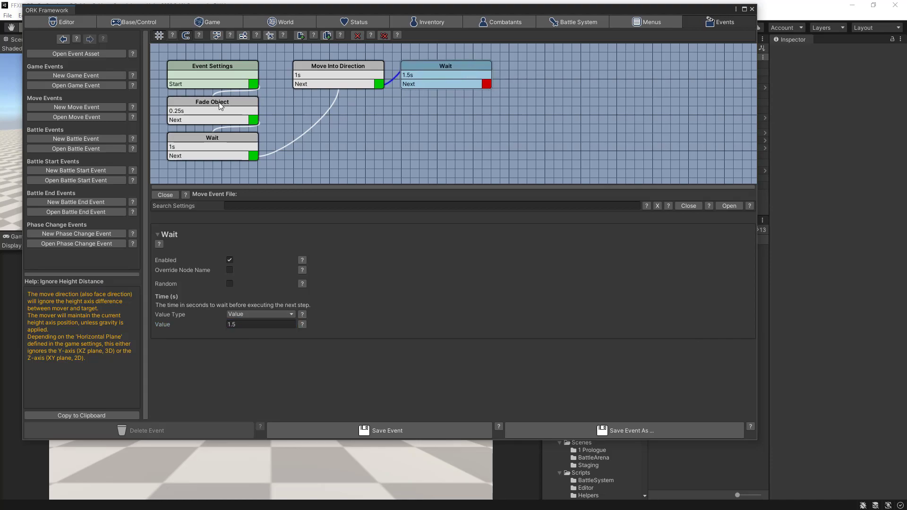
# Step: Copy the Fade Object node, place the copy below the second Wait node, and link that Wait node's Next output to it
pyautogui.click(219, 103)
pyautogui.rightClick(219, 102)
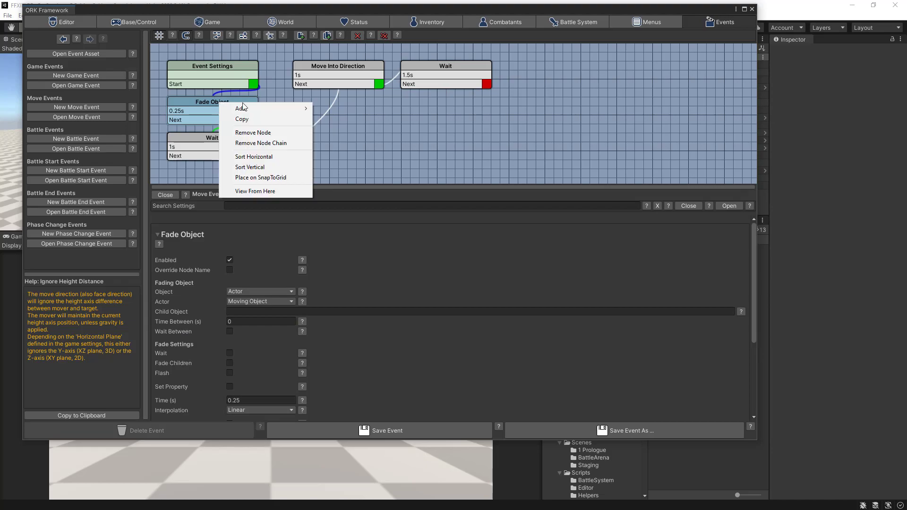
pyautogui.click(239, 121)
pyautogui.moveTo(250, 111); pyautogui.dragTo(473, 113)
pyautogui.click(488, 83)
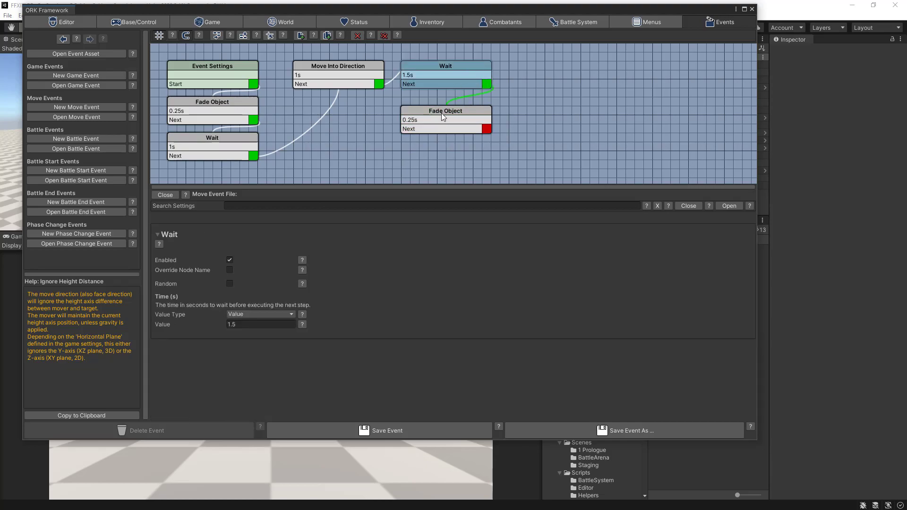
# Step: Set the second Fade Object node's start color alpha to 255 and its end color alpha to 0
pyautogui.click(443, 117)
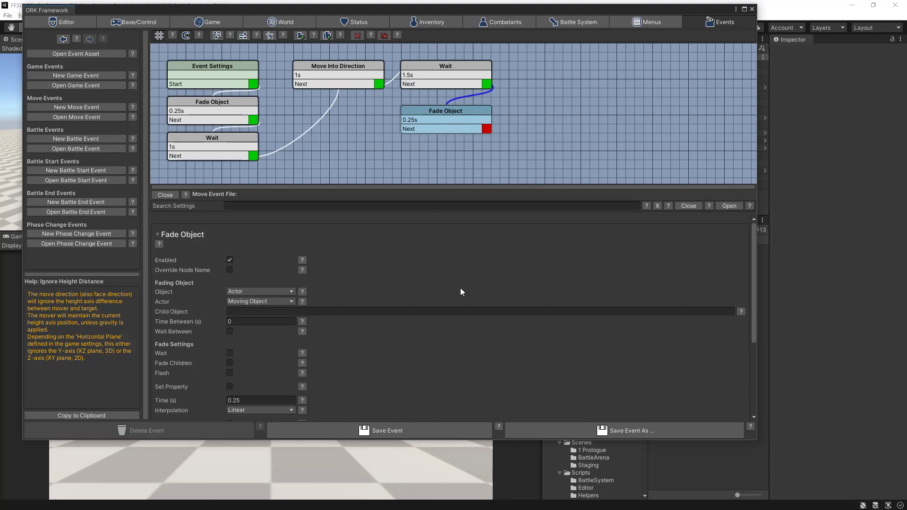
pyautogui.scroll(-3, 460, 289)
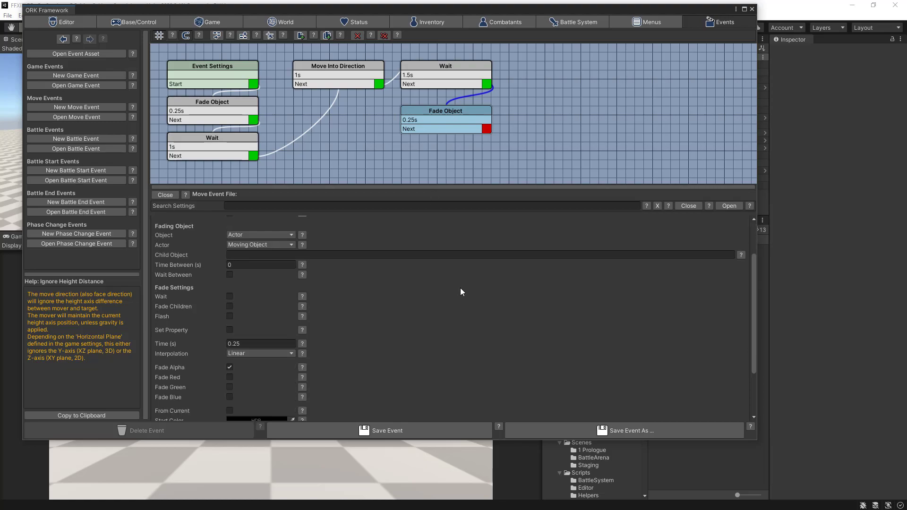
pyautogui.scroll(-4, 375, 309)
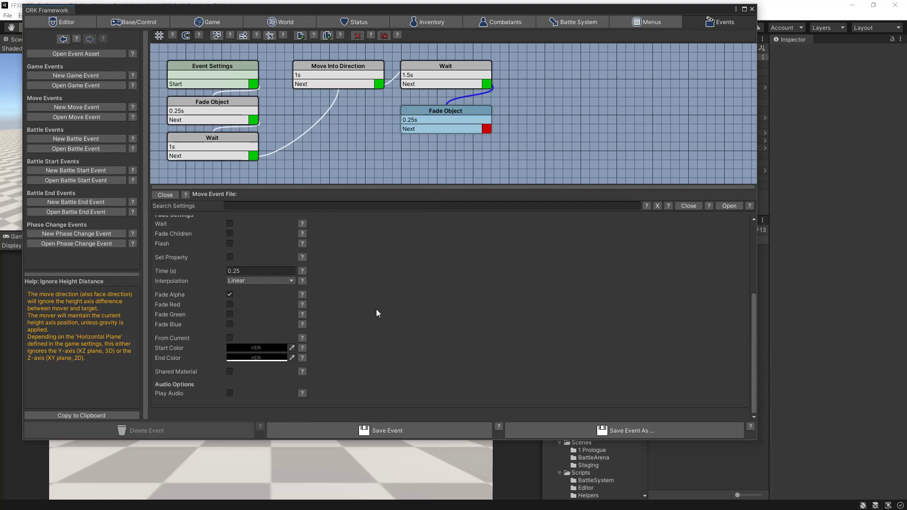
pyautogui.click(248, 348)
pyautogui.moveTo(266, 428); pyautogui.dragTo(330, 432)
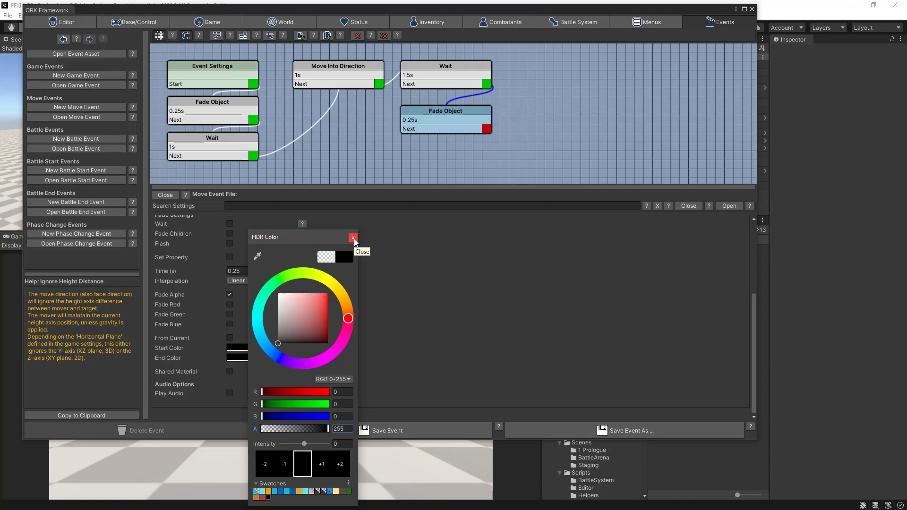
pyautogui.click(353, 238)
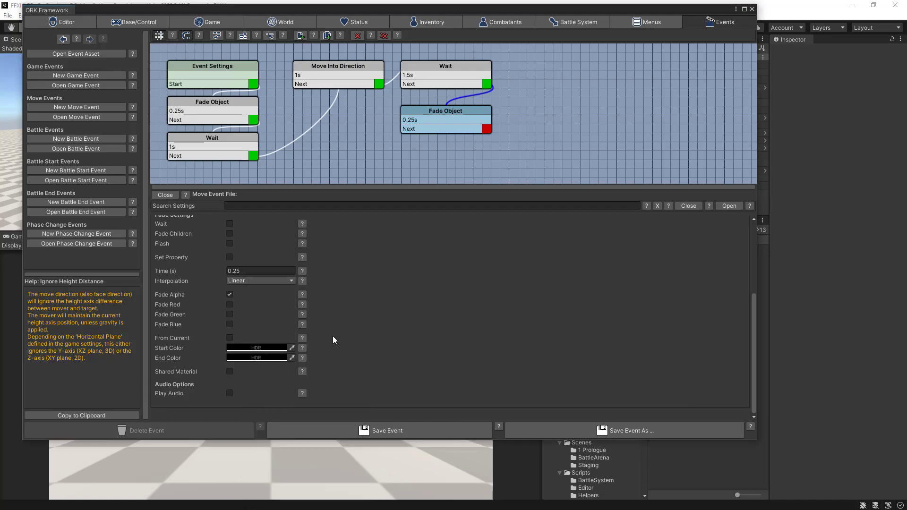
pyautogui.click(251, 357)
pyautogui.moveTo(320, 428); pyautogui.dragTo(263, 430)
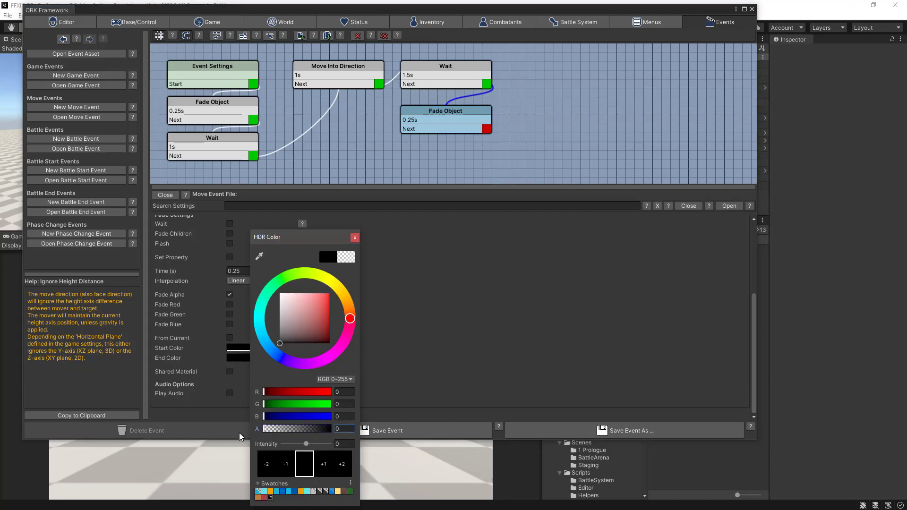
pyautogui.click(356, 238)
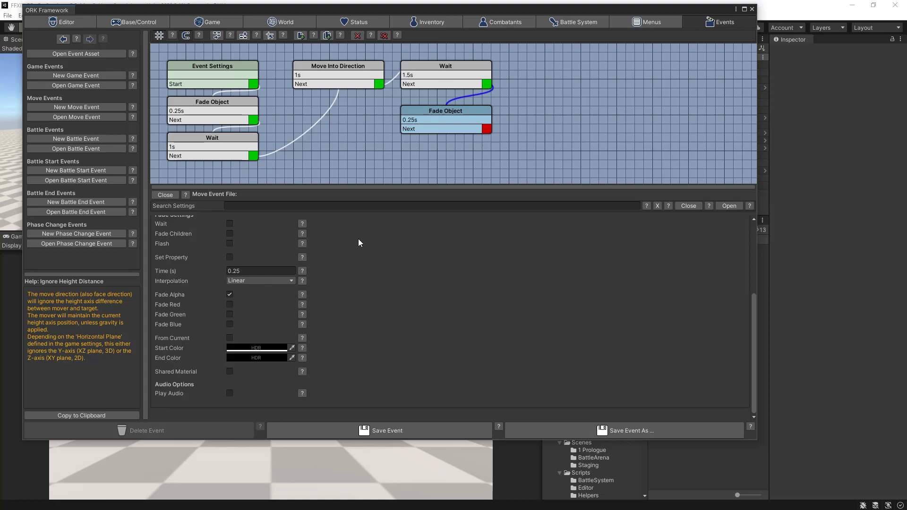
# Step: Save the event as FlyingTextMoveEvent in the project's Assets/__Game/Resources/Events/Battle folder
pyautogui.click(348, 431)
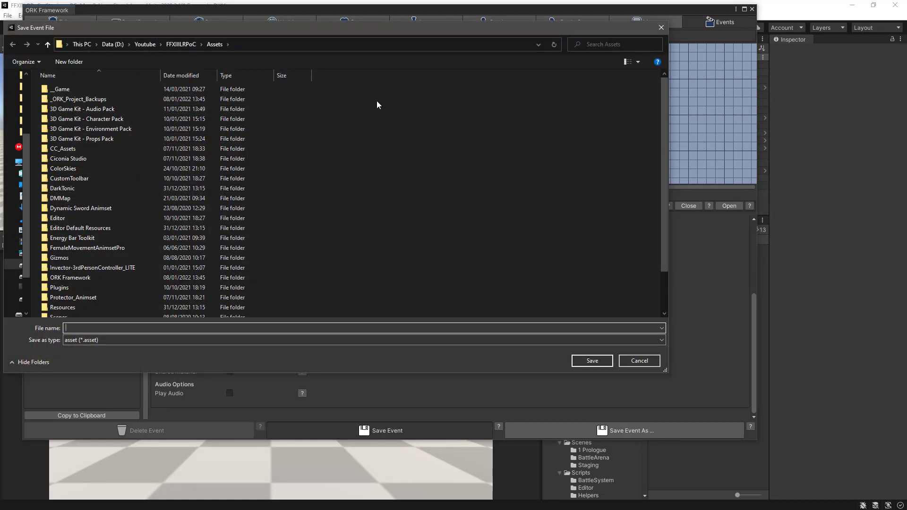
pyautogui.click(81, 89)
pyautogui.doubleClick(81, 89)
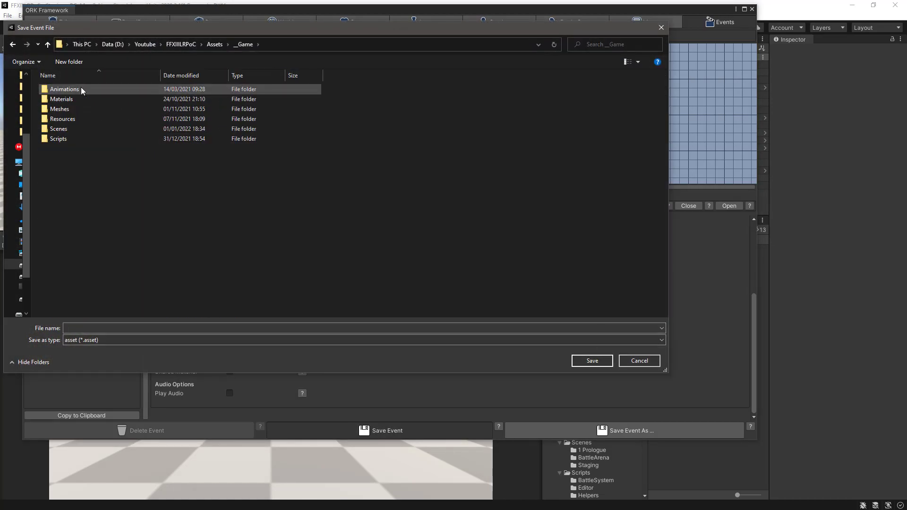
pyautogui.doubleClick(73, 116)
pyautogui.doubleClick(72, 109)
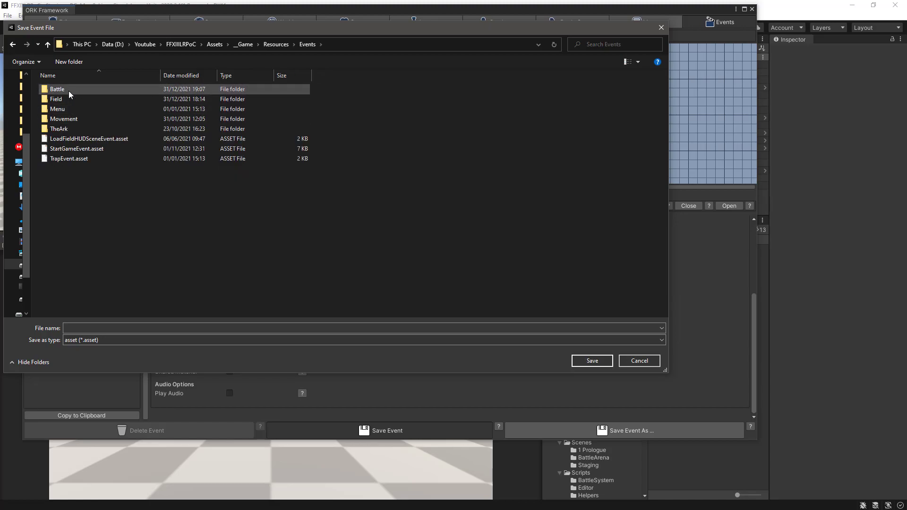
pyautogui.doubleClick(56, 90)
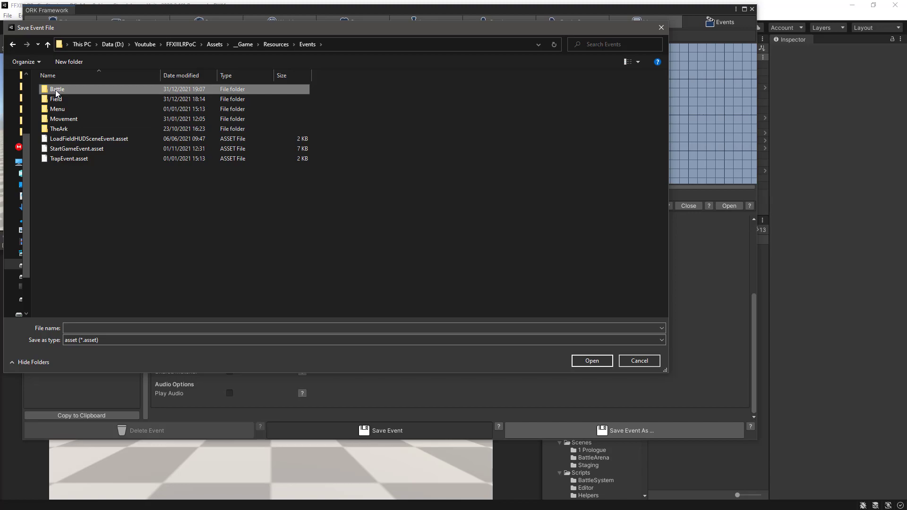
pyautogui.click(88, 327)
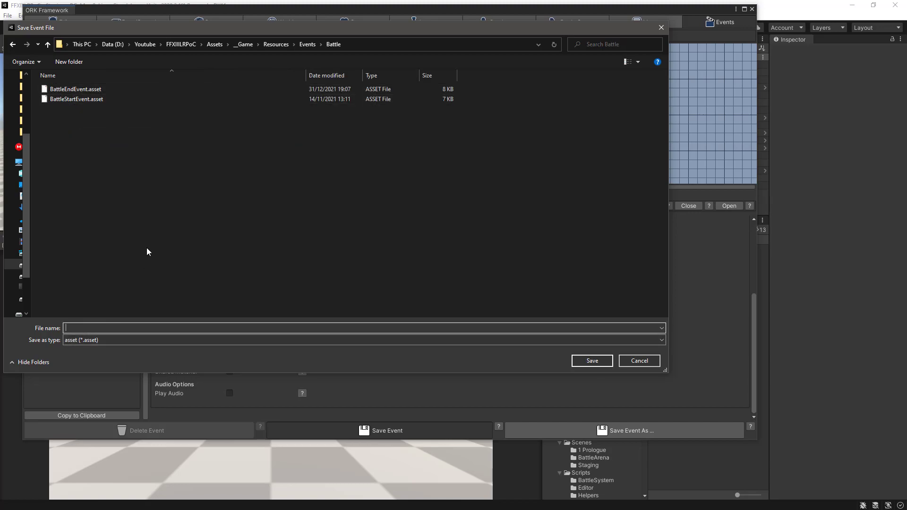
pyautogui.write('FlyingTextMoveEvent')
pyautogui.click(592, 361)
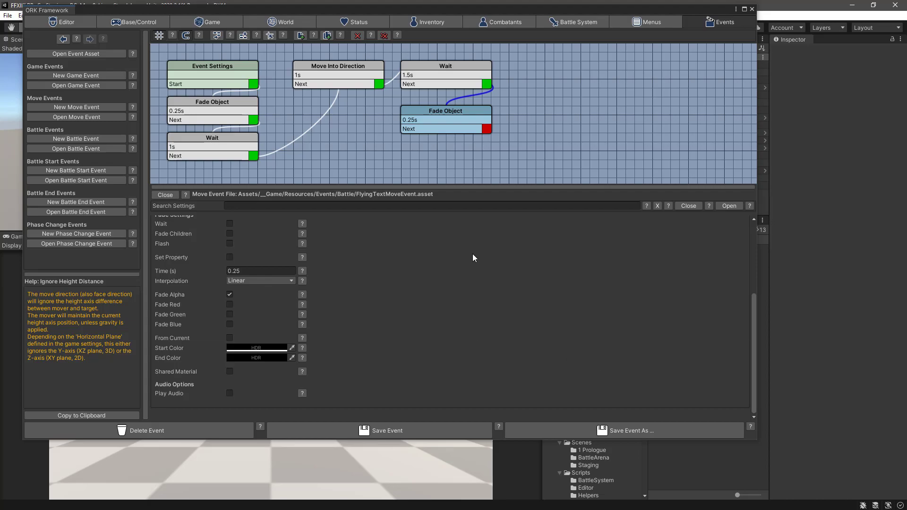
# Step: Assign FlyingTextMoveEvent from the Events/Battle folder as the move event asset for the Damage text in Health's Flying Text 0
pyautogui.click(367, 21)
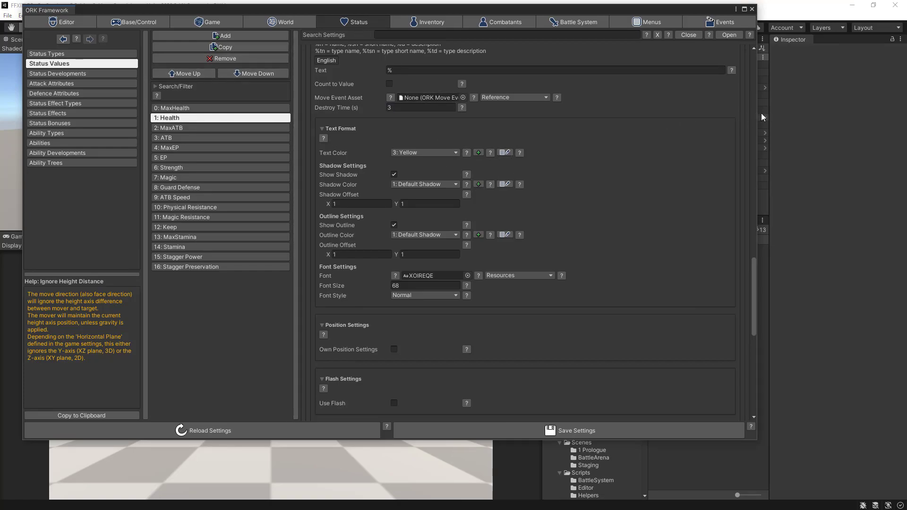
pyautogui.moveTo(757, 115); pyautogui.dragTo(627, 117)
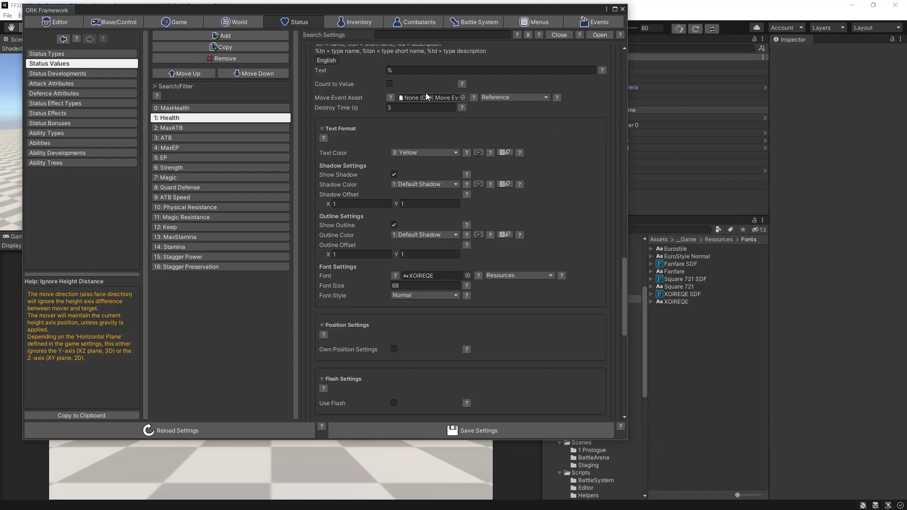
pyautogui.moveTo(458, 9); pyautogui.dragTo(447, 103)
pyautogui.scroll(15, 548, 319)
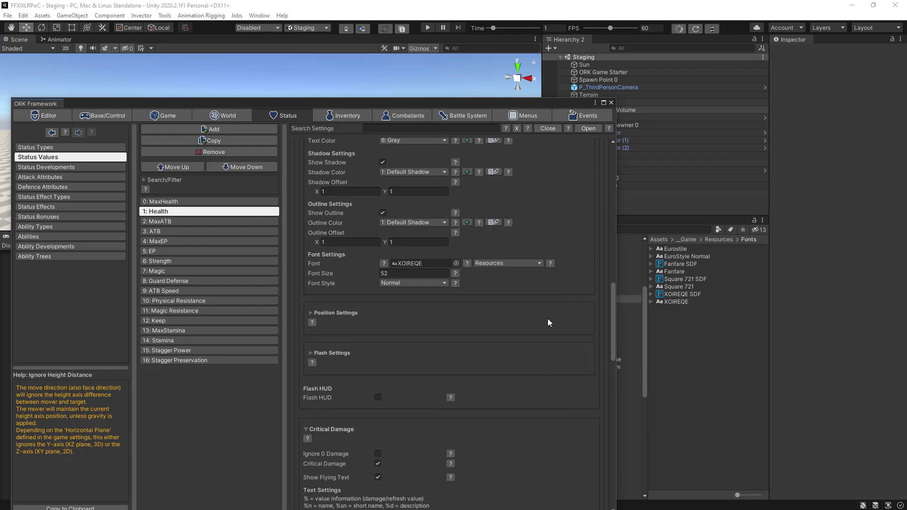
pyautogui.scroll(15, 543, 318)
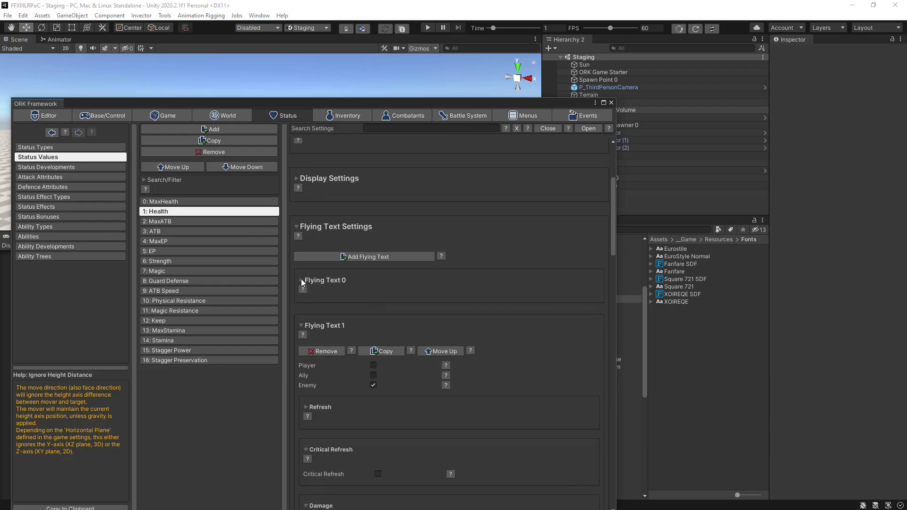
pyautogui.click(301, 279)
pyautogui.scroll(-12, 517, 284)
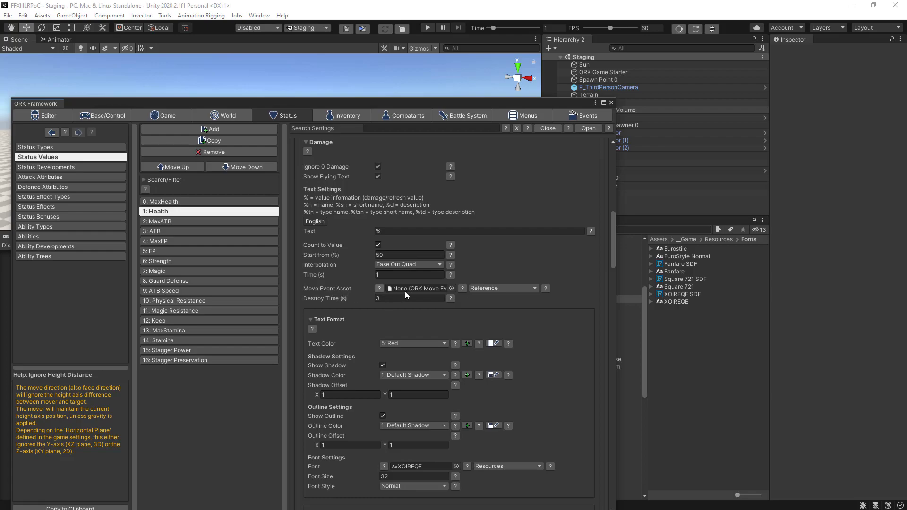
pyautogui.moveTo(616, 323); pyautogui.dragTo(545, 325)
pyautogui.scroll(3, 602, 290)
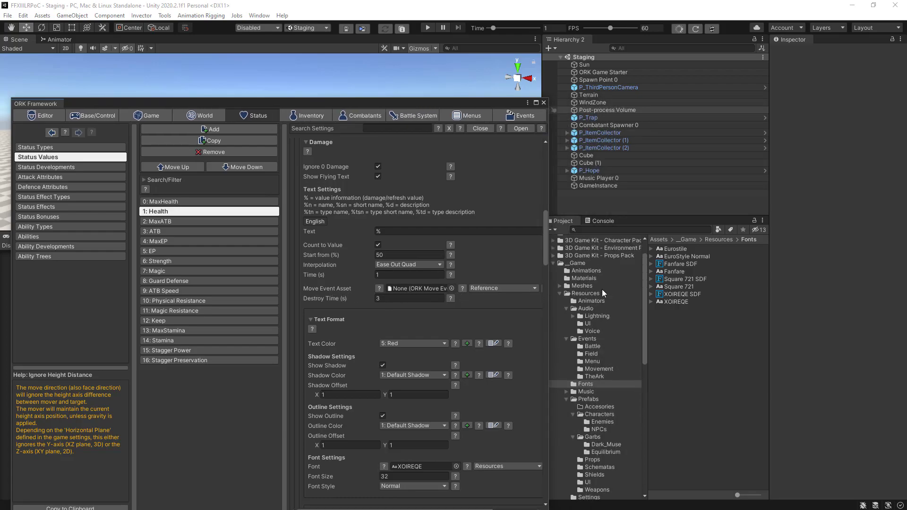
pyautogui.click(590, 347)
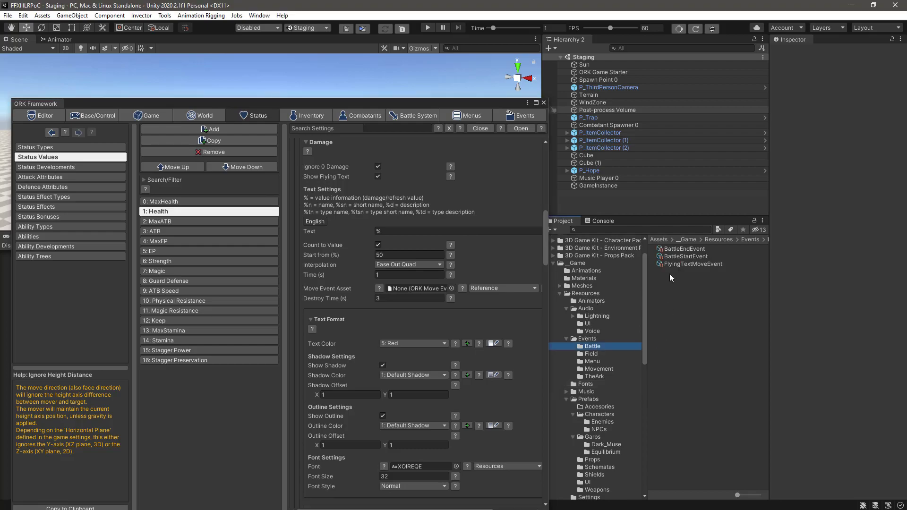
pyautogui.moveTo(673, 265); pyautogui.dragTo(419, 290)
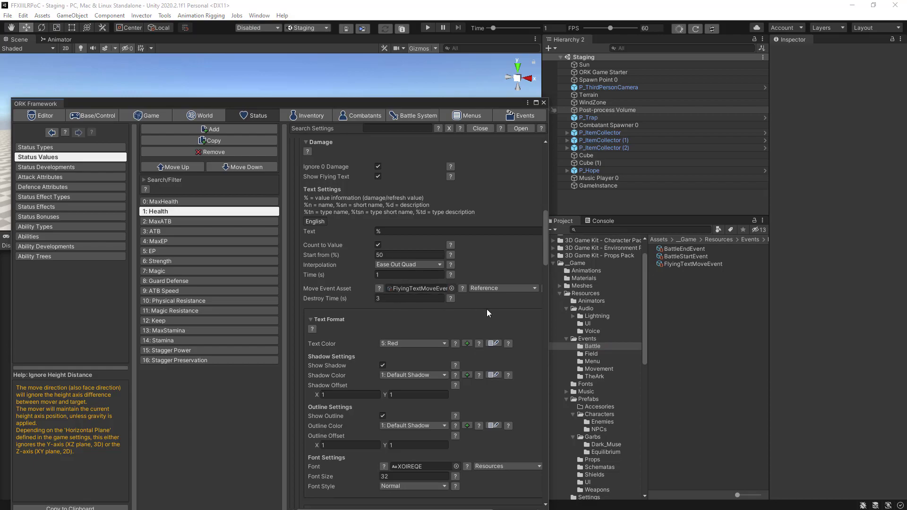
# Step: Assign FlyingTextMoveEvent as the move event asset for Flying Text 1's Damage text and set its source to Resources
pyautogui.scroll(-3, 487, 308)
pyautogui.scroll(-11, 487, 309)
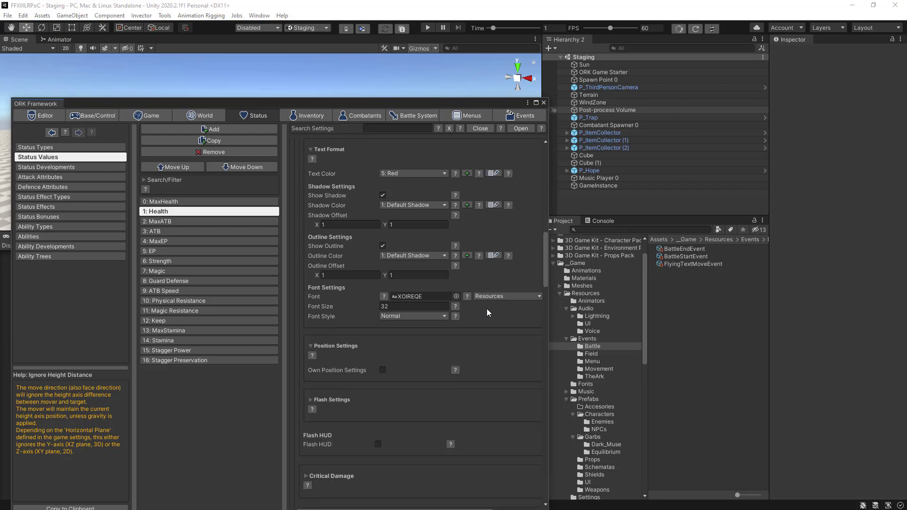
pyautogui.scroll(-2, 486, 308)
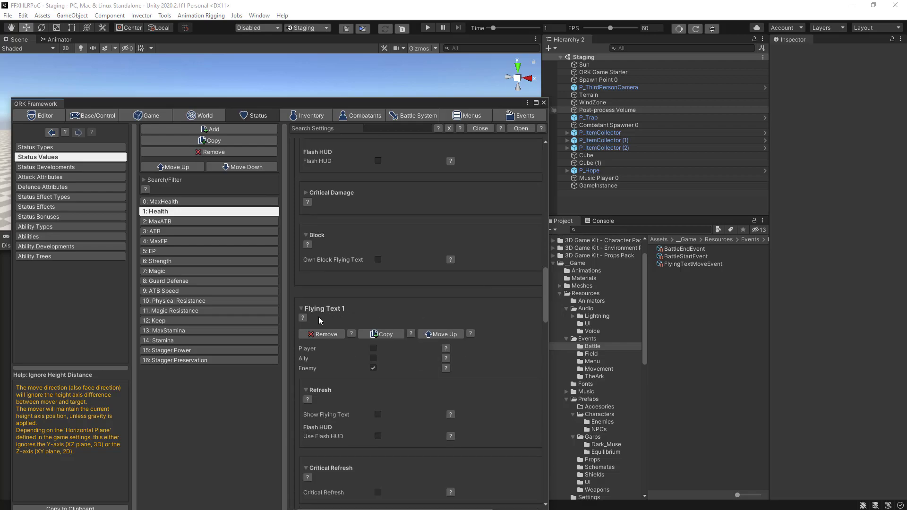
pyautogui.scroll(-9, 474, 313)
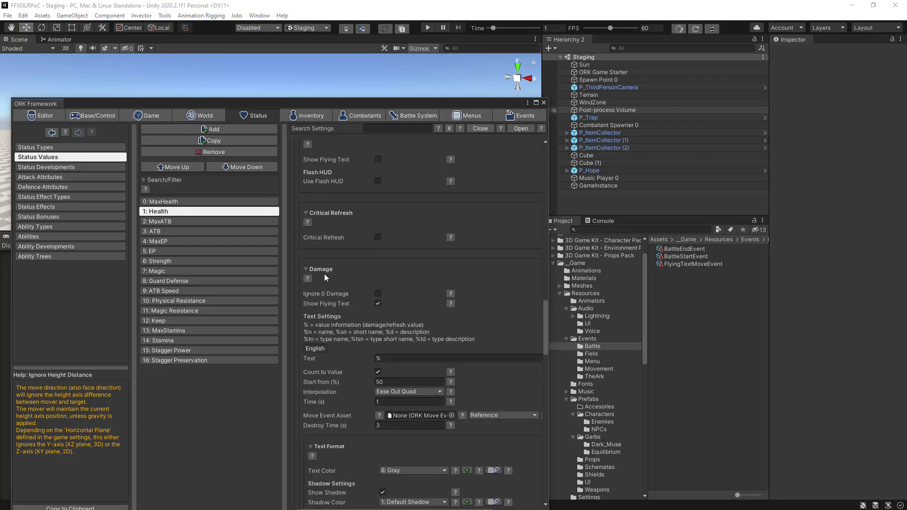
pyautogui.scroll(-3, 487, 296)
pyautogui.moveTo(676, 264); pyautogui.dragTo(419, 331)
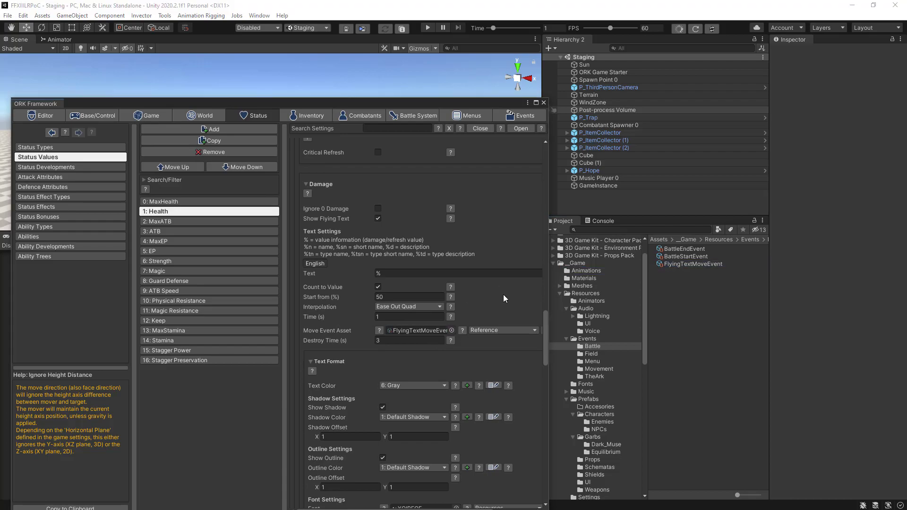
pyautogui.click(494, 329)
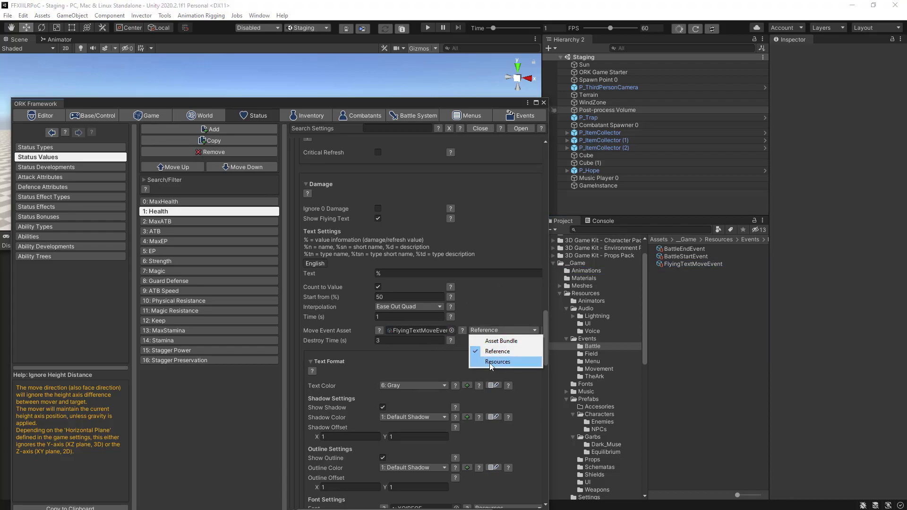
pyautogui.click(490, 362)
# Step: Set the source of the move event asset for Flying Text 0's Damage text to Resources
pyautogui.scroll(-10, 501, 298)
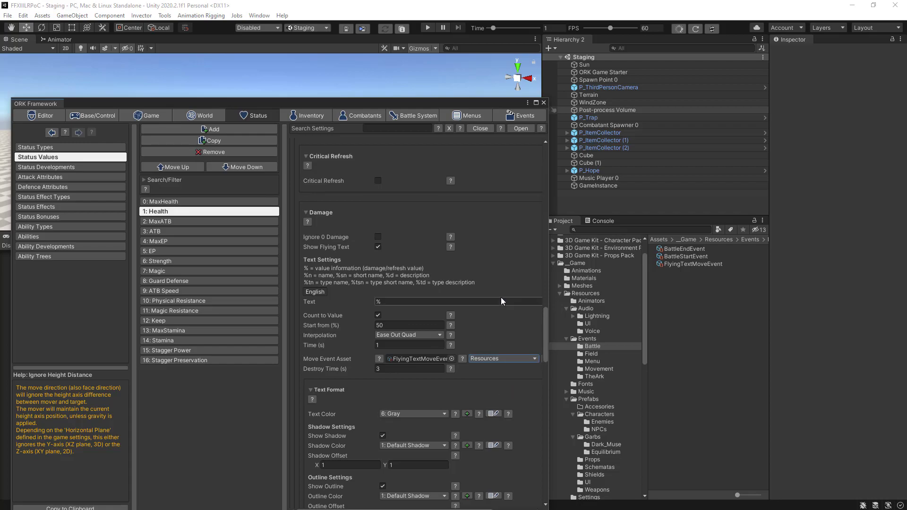
pyautogui.scroll(3, 500, 297)
pyautogui.scroll(7, 501, 297)
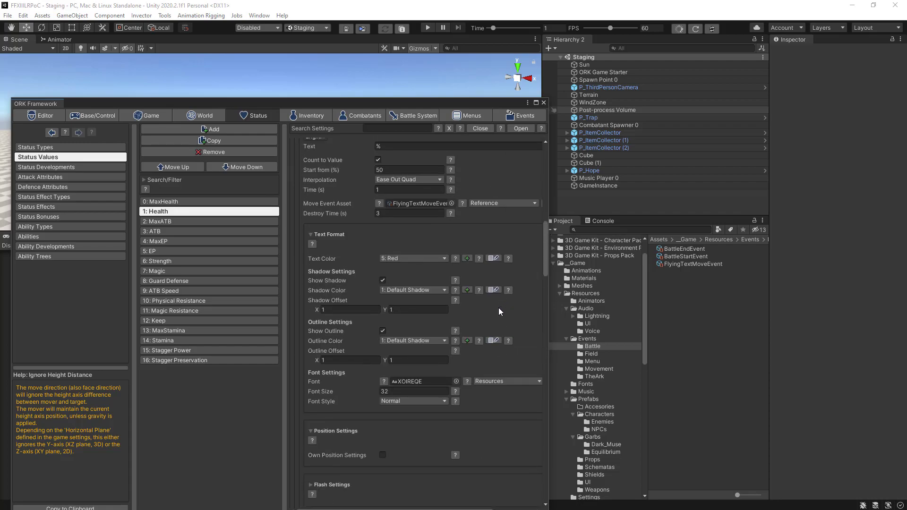
pyautogui.click(498, 345)
pyautogui.click(491, 376)
# Step: Assign FlyingTextMoveEvent as the move event asset for Flying Text 1's Critical Damage text and set its source to Resources
pyautogui.scroll(-3, 491, 316)
pyautogui.scroll(-9, 491, 315)
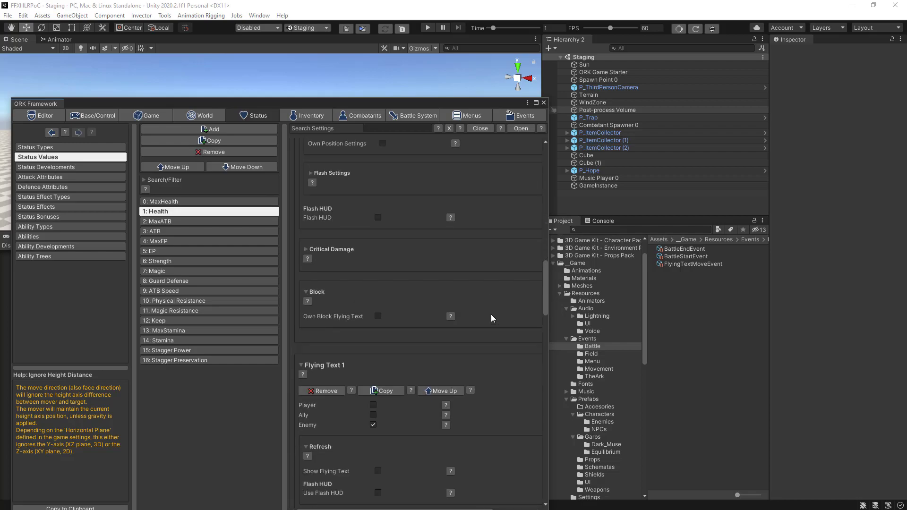
pyautogui.scroll(12, 491, 313)
pyautogui.scroll(-10, 491, 313)
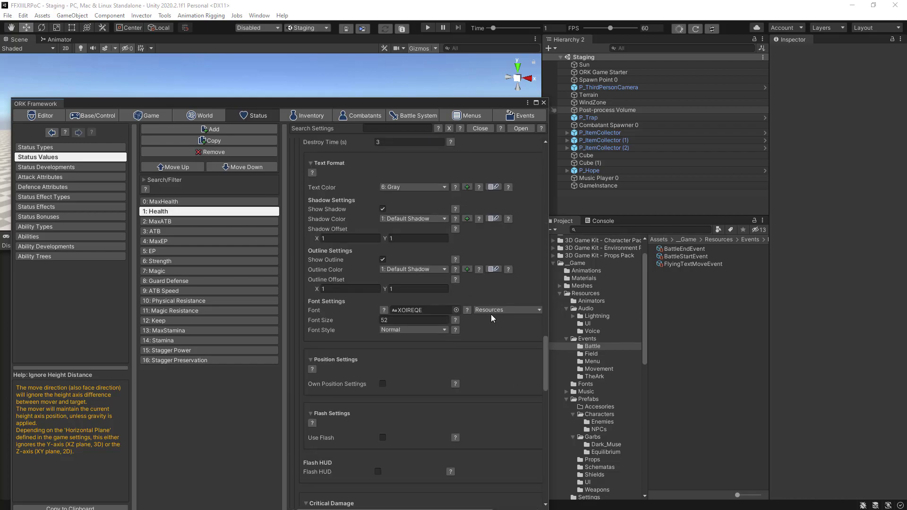
pyautogui.scroll(-4, 499, 312)
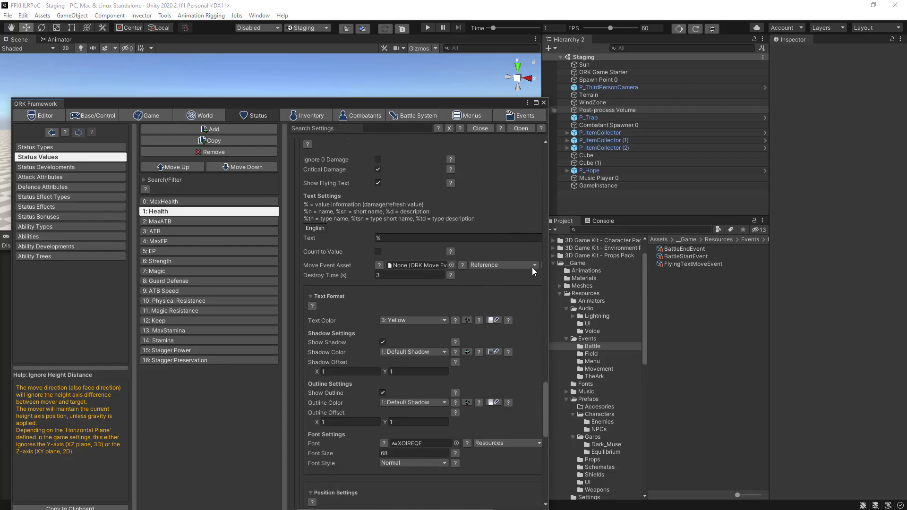
pyautogui.moveTo(671, 264); pyautogui.dragTo(435, 265)
pyautogui.click(502, 265)
pyautogui.click(499, 297)
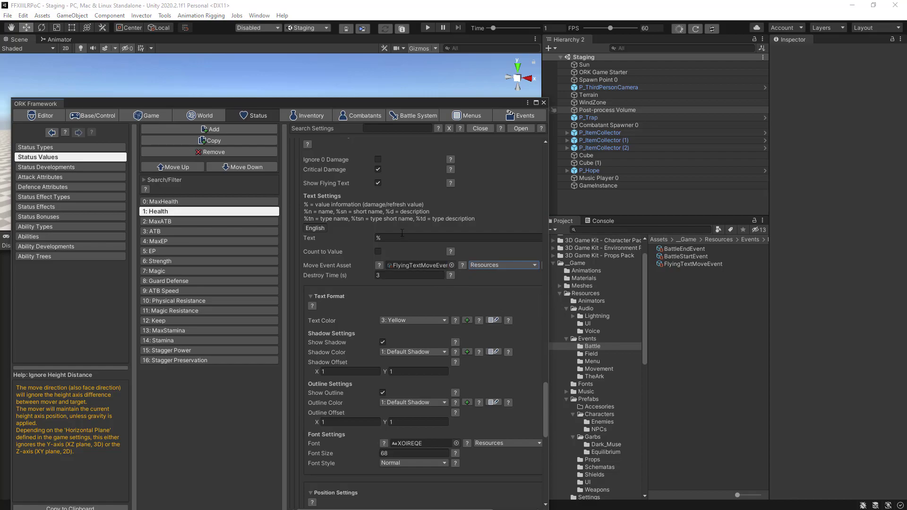
# Step: Save the status value settings and open the settings of the combatants
pyautogui.moveTo(402, 100); pyautogui.dragTo(467, 16)
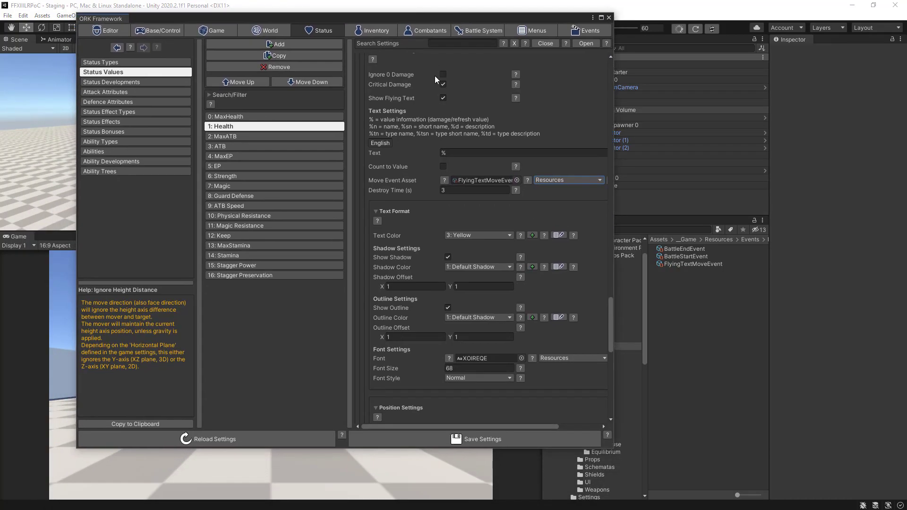
pyautogui.click(456, 438)
pyautogui.click(455, 437)
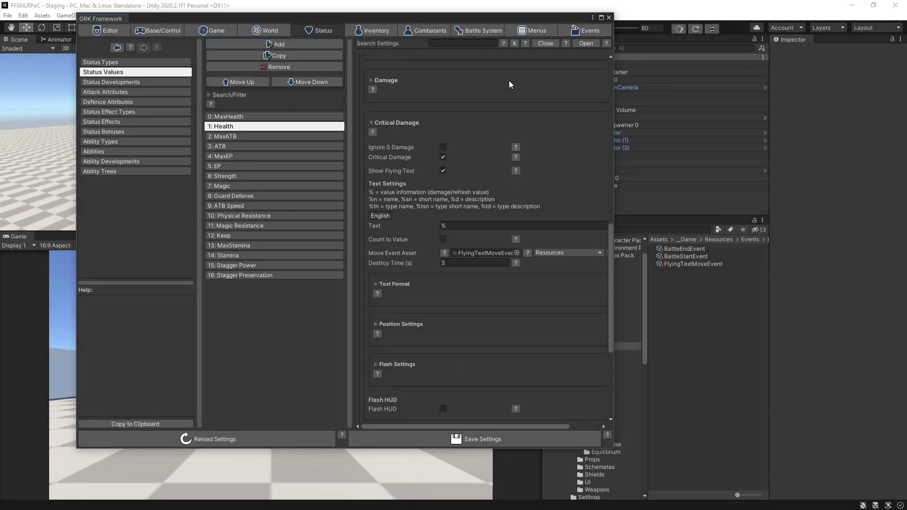
pyautogui.click(426, 31)
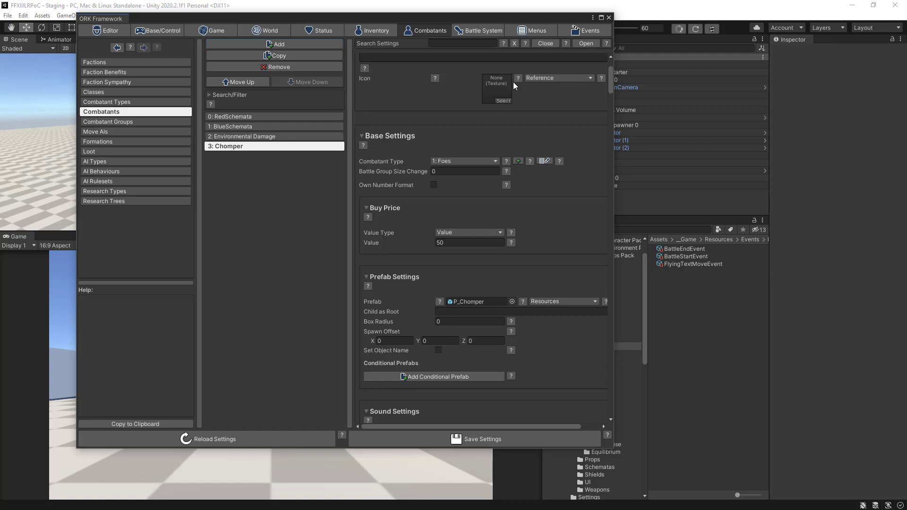
# Step: Set the Chomper combatant's MaxHealth to 600 in its status value settings and save the settings
pyautogui.click(544, 43)
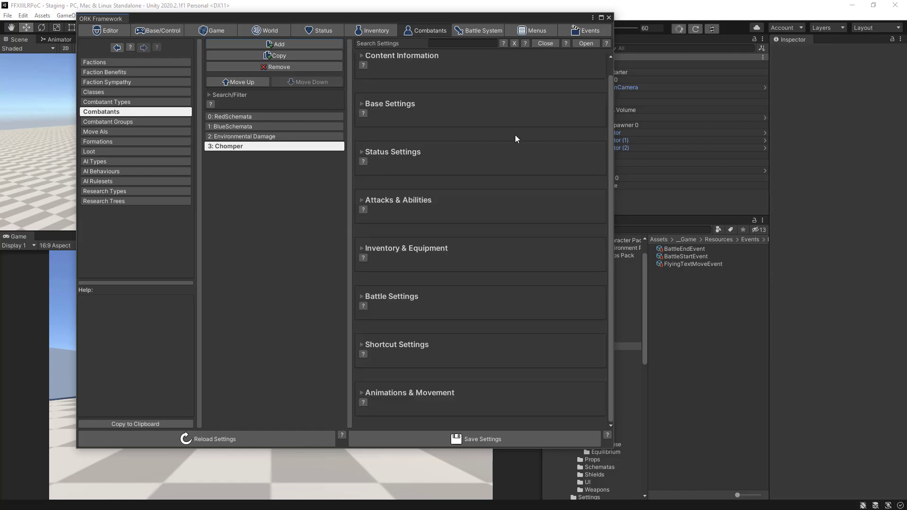
pyautogui.click(371, 151)
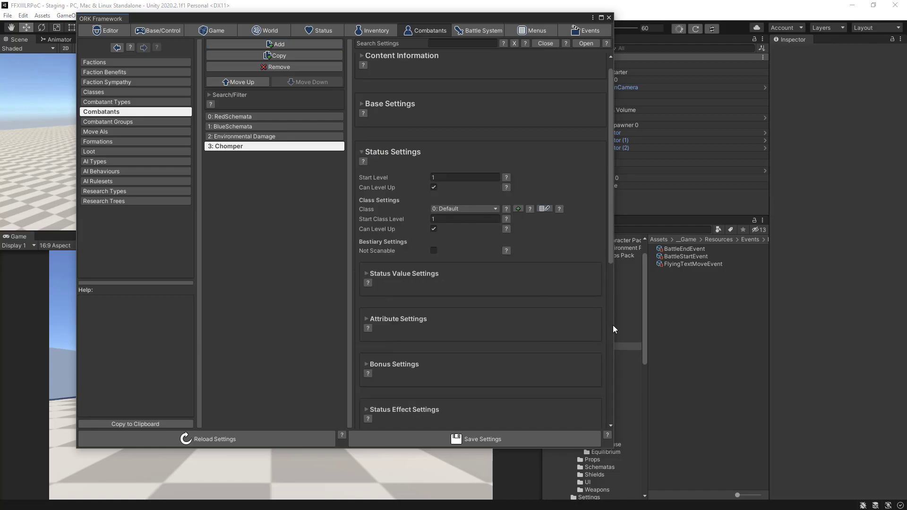
pyautogui.moveTo(615, 325); pyautogui.dragTo(678, 325)
pyautogui.scroll(-3, 594, 291)
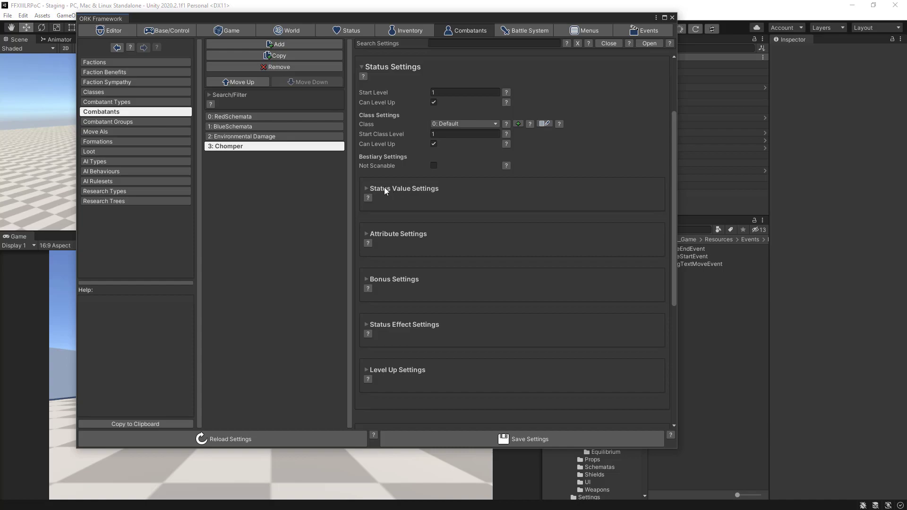
pyautogui.click(383, 189)
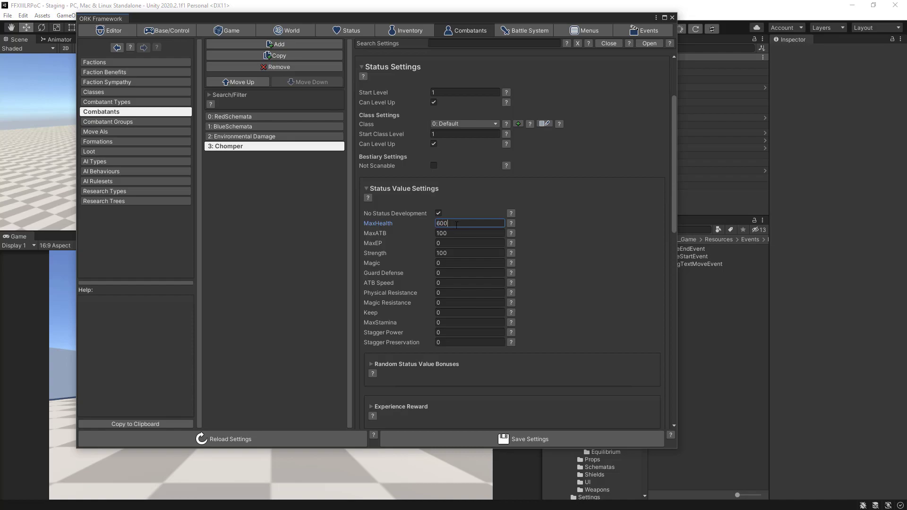
pyautogui.click(518, 441)
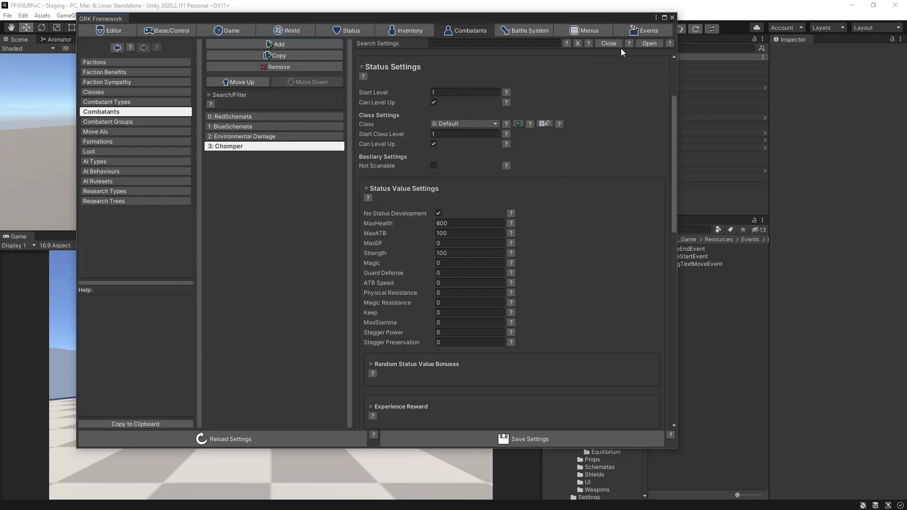
# Step: Open FlyingTextMoveEvent, check the direction values of its Move Into Direction node and save the event
pyautogui.click(628, 30)
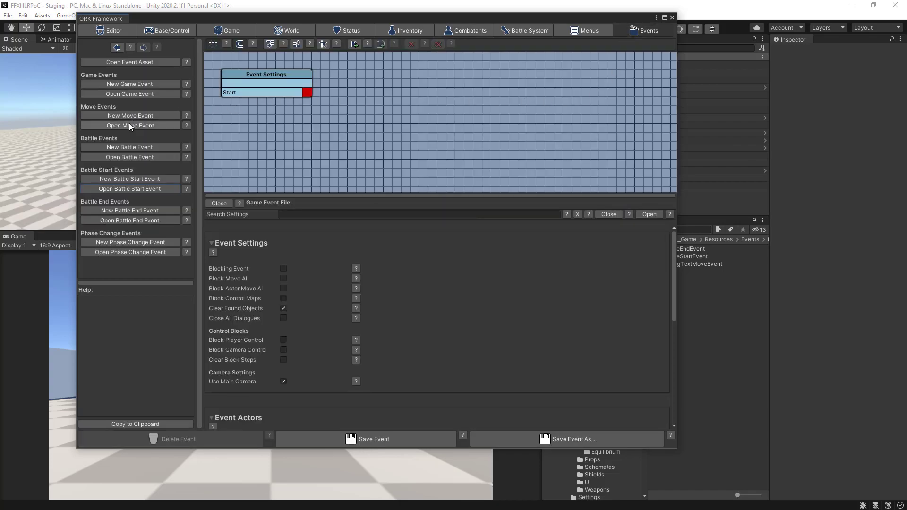
pyautogui.click(121, 125)
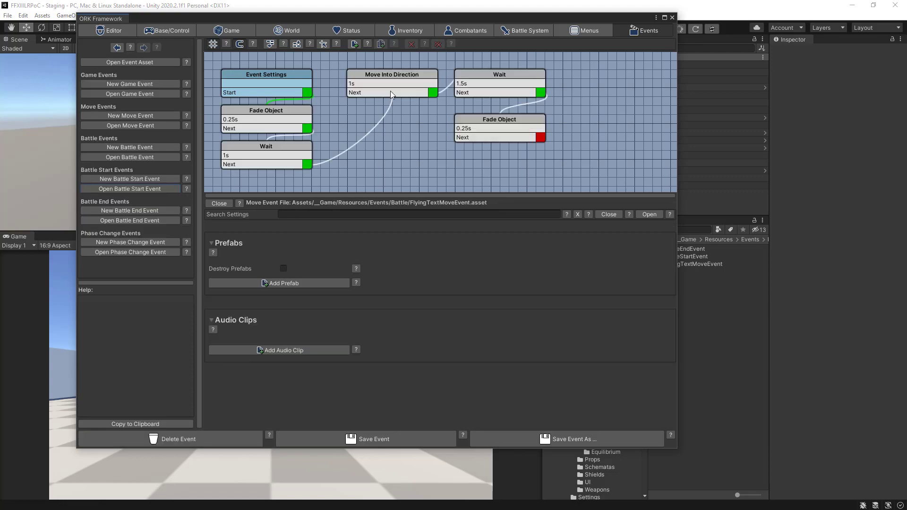
pyautogui.click(393, 81)
pyautogui.scroll(-5, 422, 275)
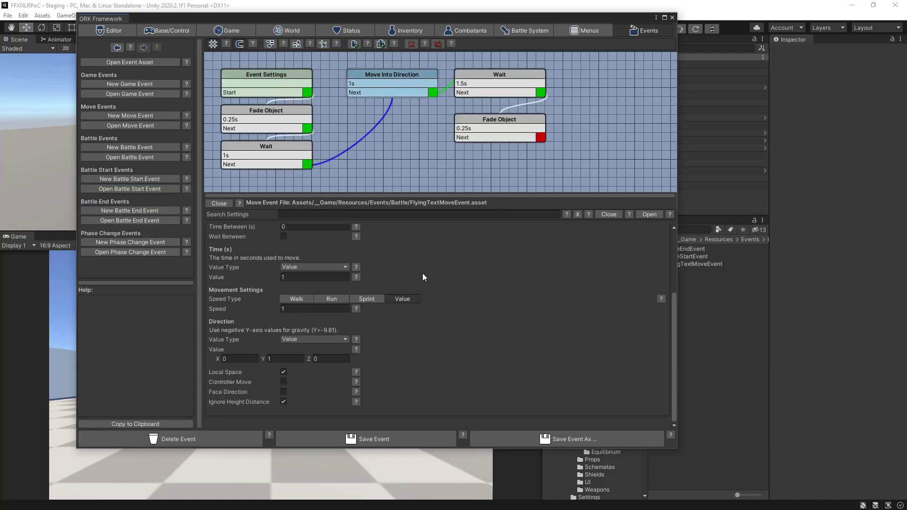
pyautogui.click(232, 360)
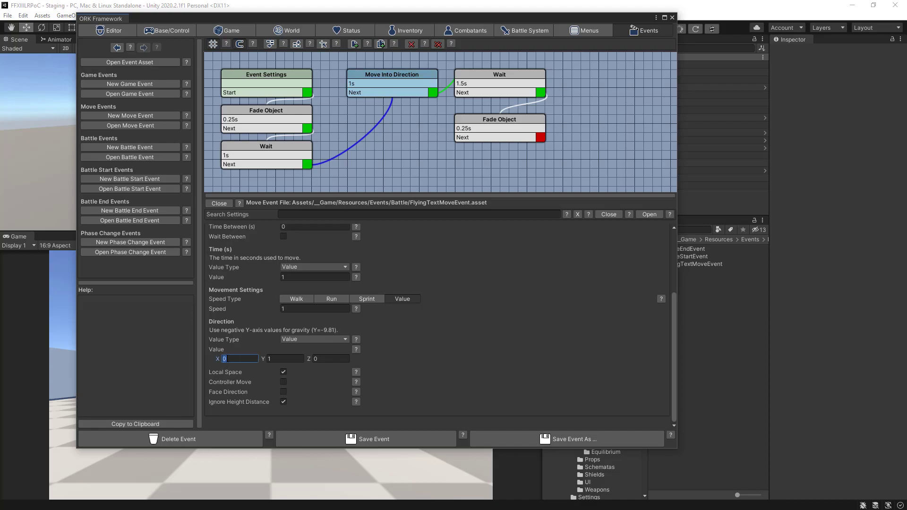
pyautogui.click(273, 359)
pyautogui.click(386, 441)
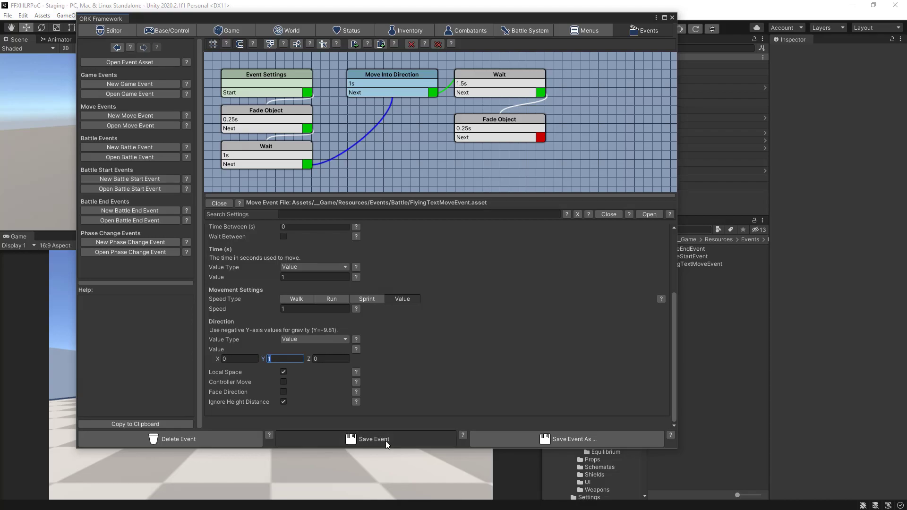
# Step: Close the ORK Framework editor, run the game and walk the player character into the Chomper to start a battle
pyautogui.click(671, 18)
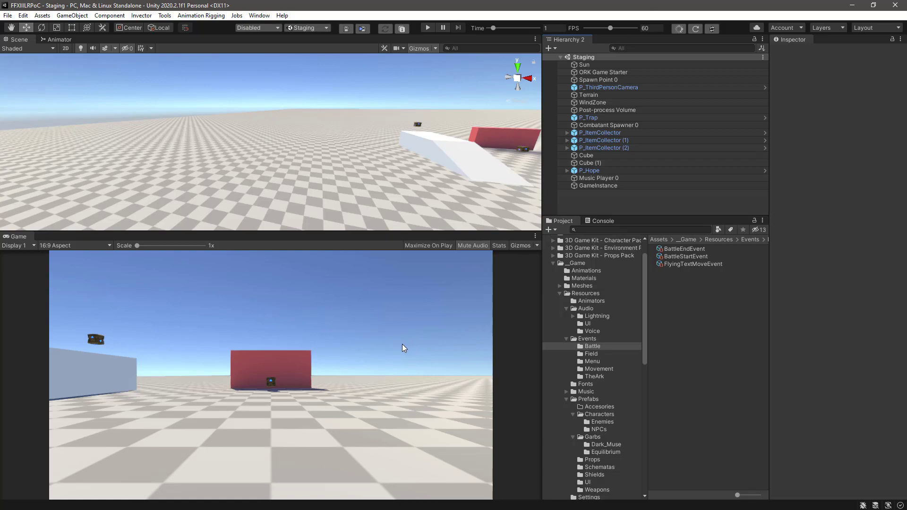
pyautogui.hotkey('ctrl', 'p')
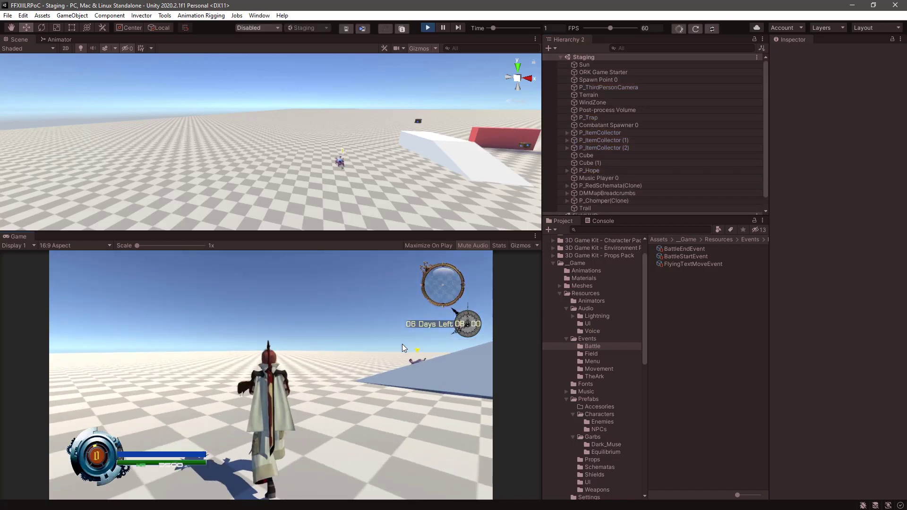
pyautogui.press('w')
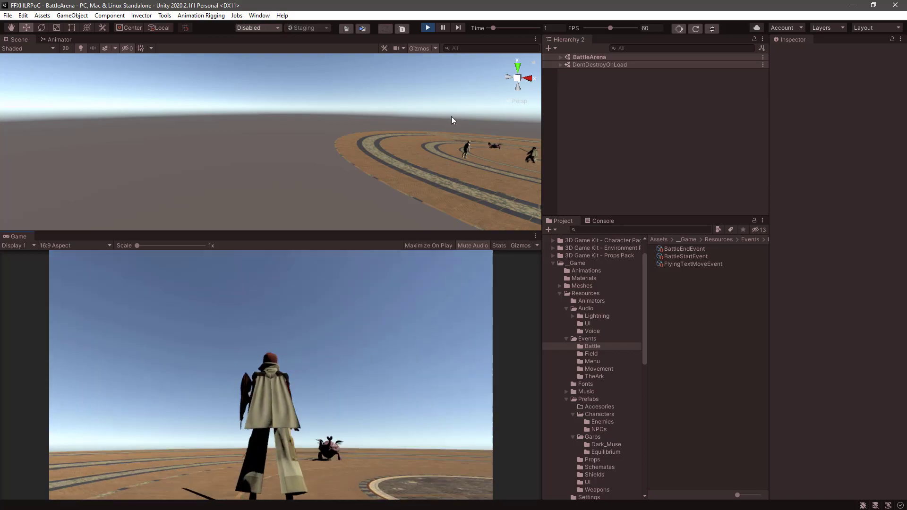
# Step: Pause the battle and inspect the status values in the Combatant Component of P_Chomper(Clone)
pyautogui.click(444, 27)
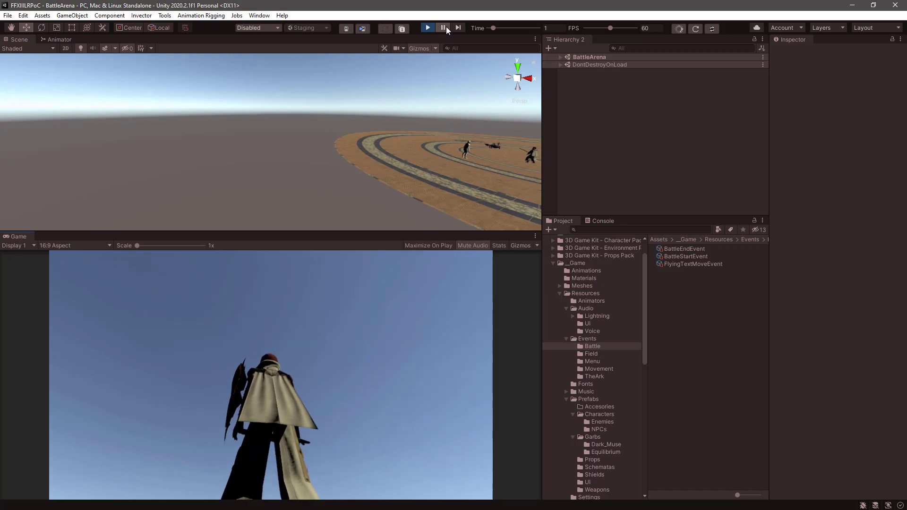
pyautogui.click(560, 57)
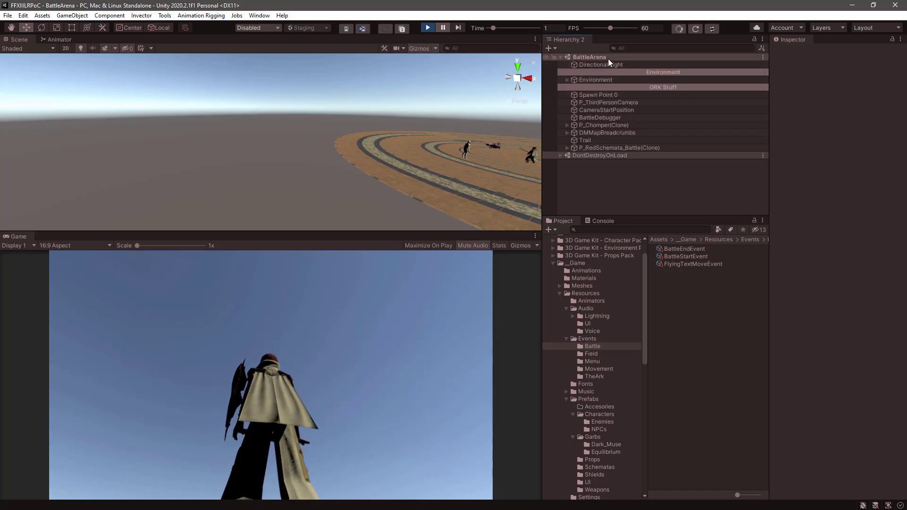
pyautogui.click(590, 124)
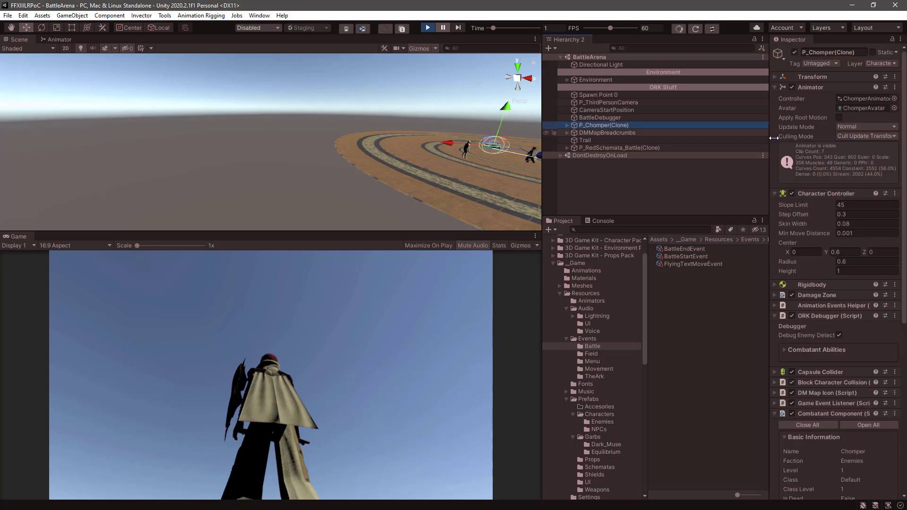
pyautogui.scroll(-5, 818, 265)
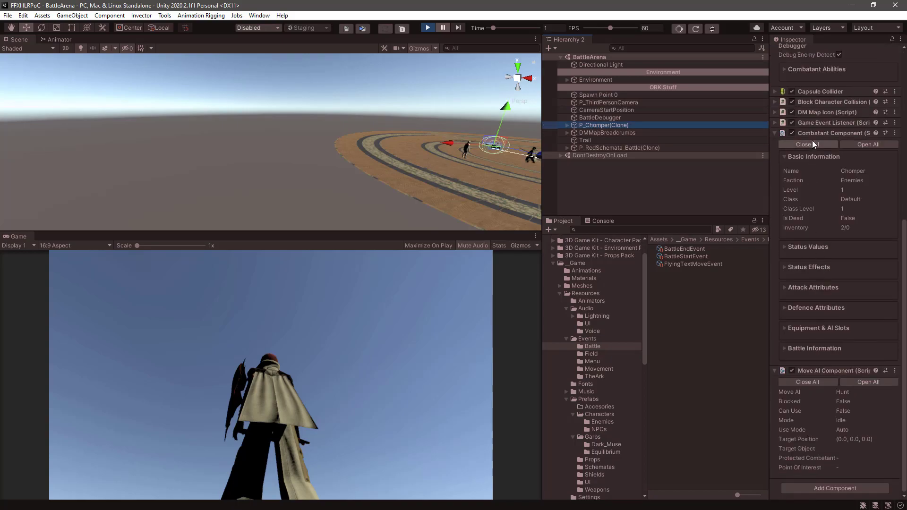
pyautogui.moveTo(768, 142); pyautogui.dragTo(731, 142)
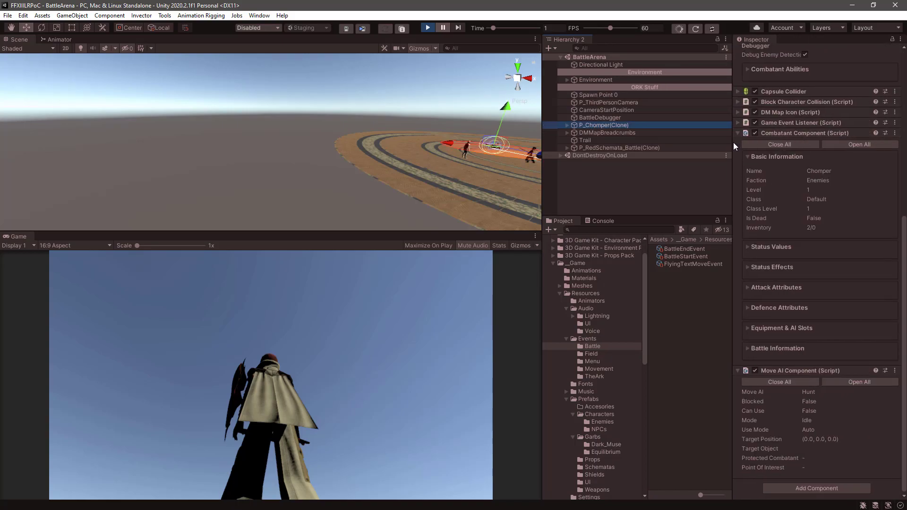
pyautogui.click(746, 246)
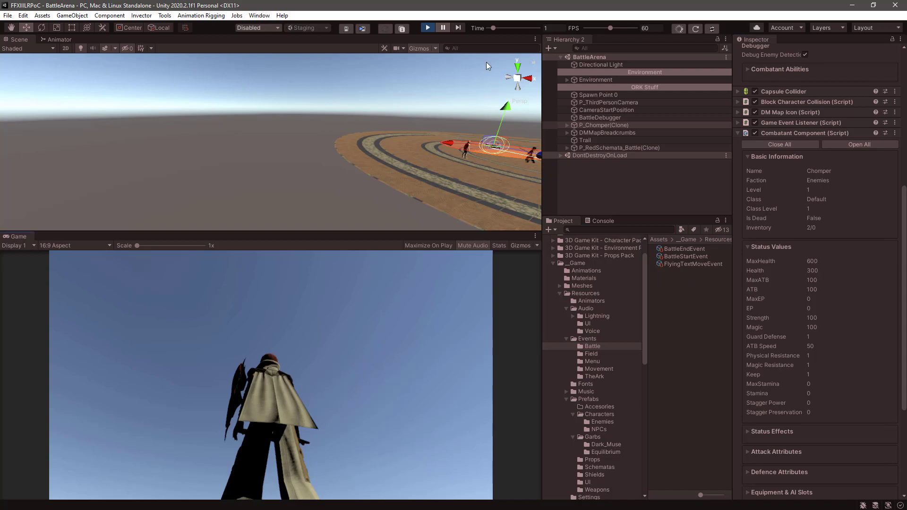
# Step: Resume the game to test the flying damage texts by fighting the Chomper, and end play mode
pyautogui.click(443, 27)
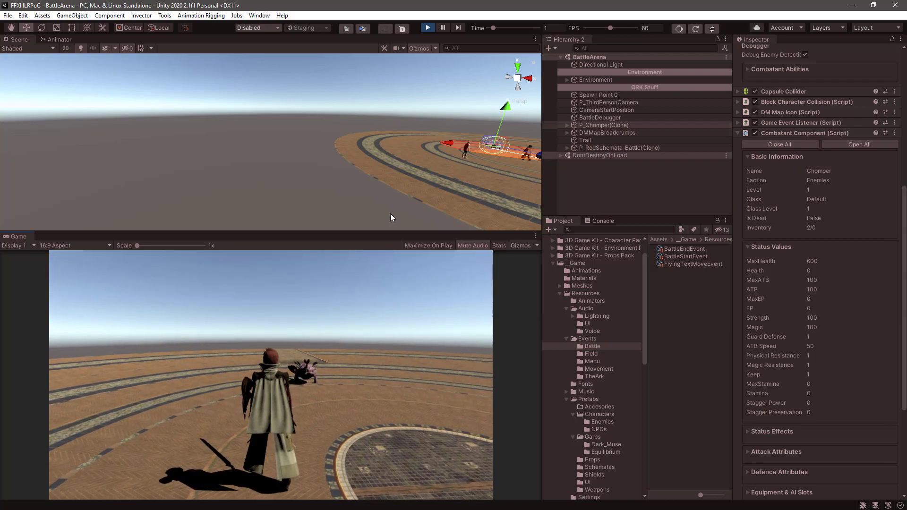
pyautogui.hotkey('ctrl', 'p')
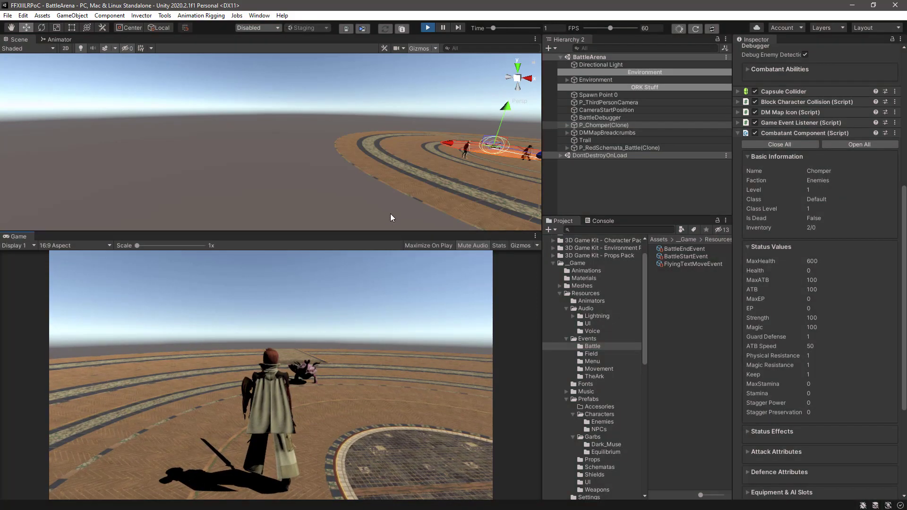